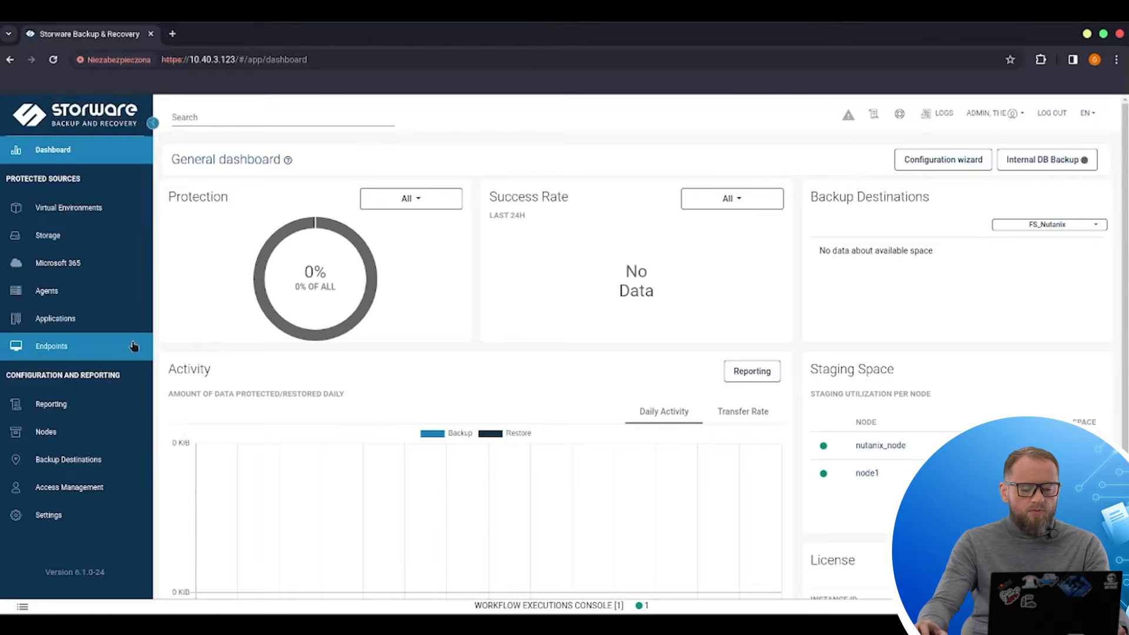
Step: Browse the Nodes instances and the File System backup destinations
{"action": "left_click", "coordinate": [92, 437]}
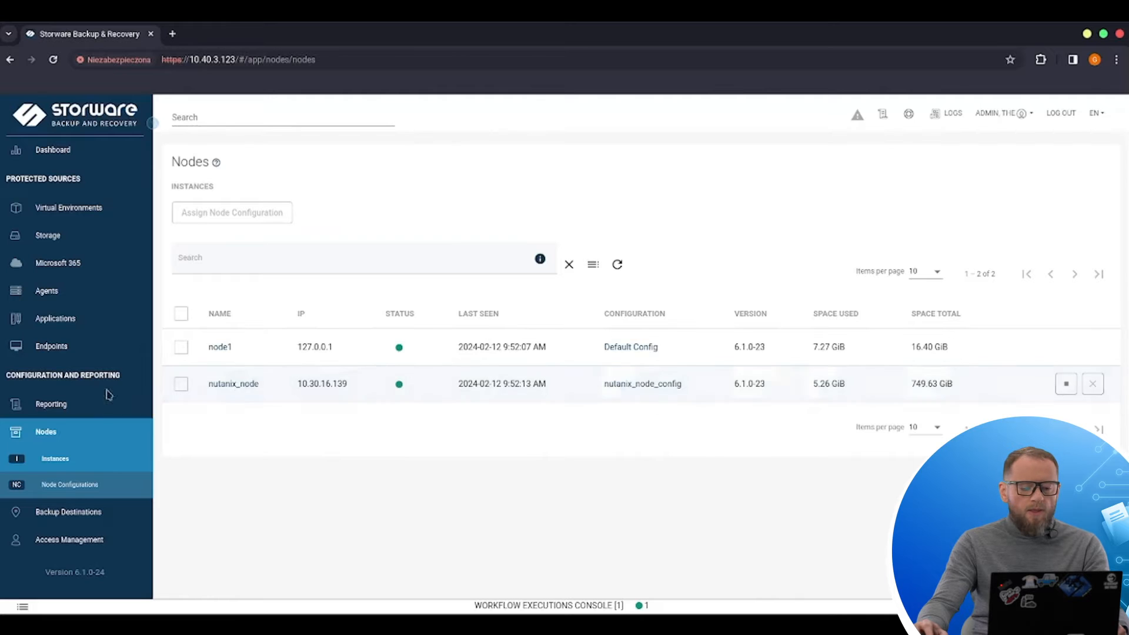
{"action": "scroll", "coordinate": [126, 449], "scroll_direction": "down", "scroll_amount": 1}
{"action": "left_click", "coordinate": [121, 478]}
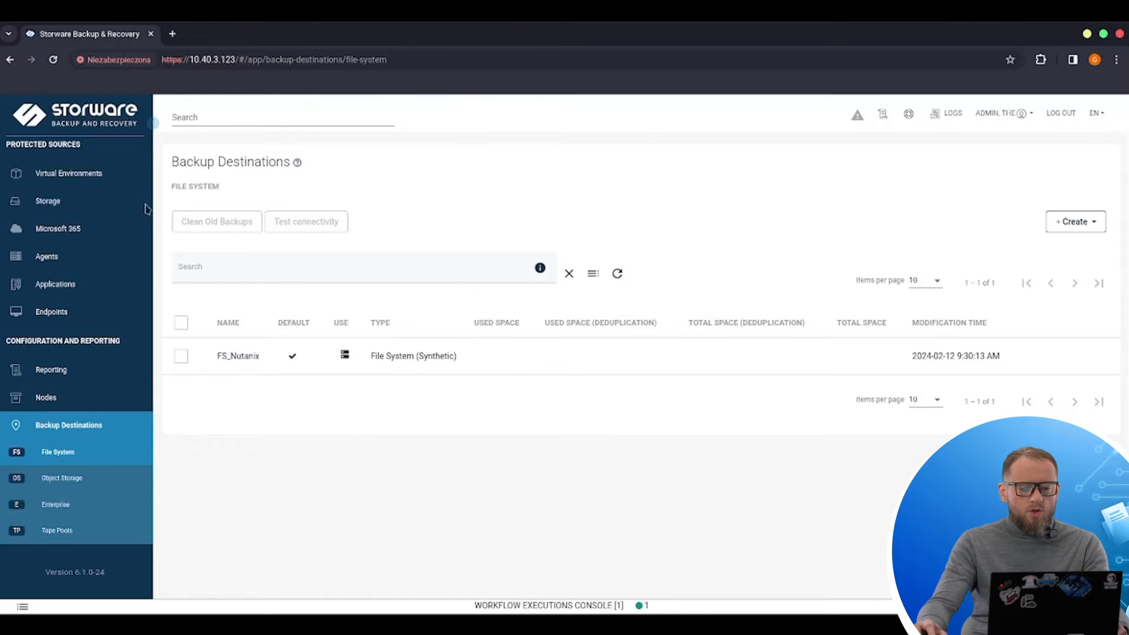
Step: Start adding a new virtualization provider and select Nutanix Prism as its type
{"action": "left_click", "coordinate": [105, 177]}
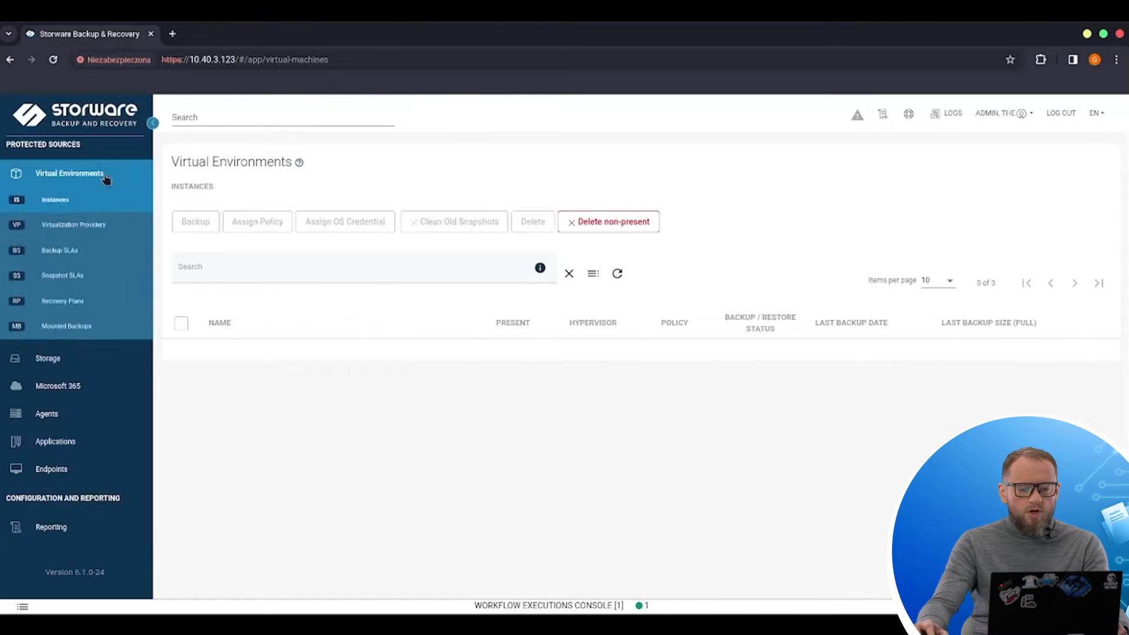
{"action": "left_click", "coordinate": [98, 230]}
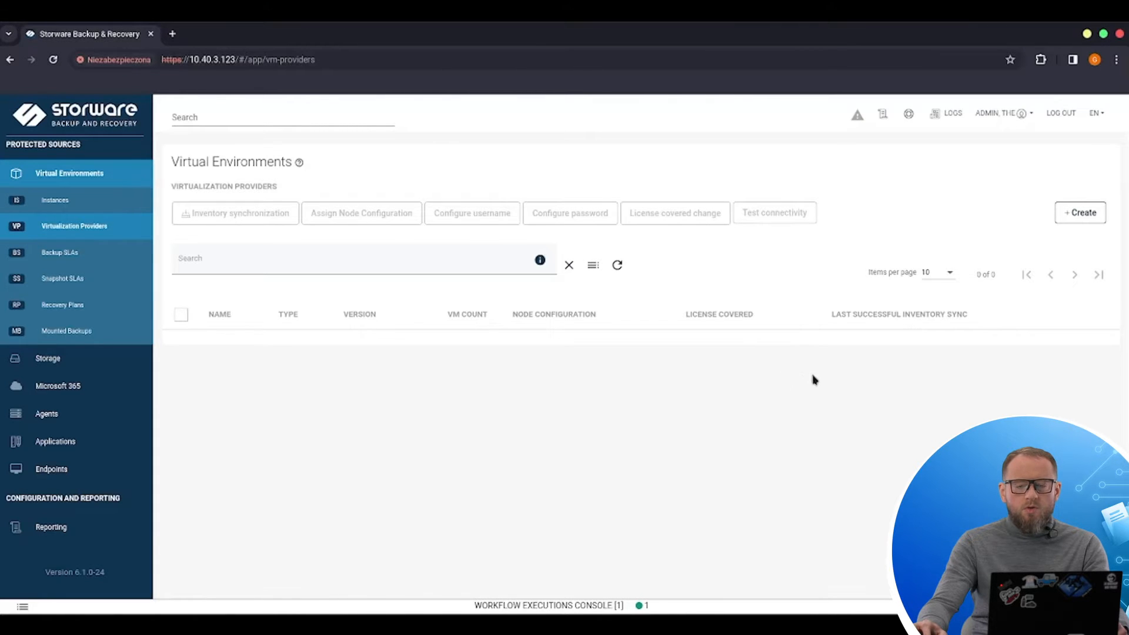
{"action": "left_click", "coordinate": [1082, 217]}
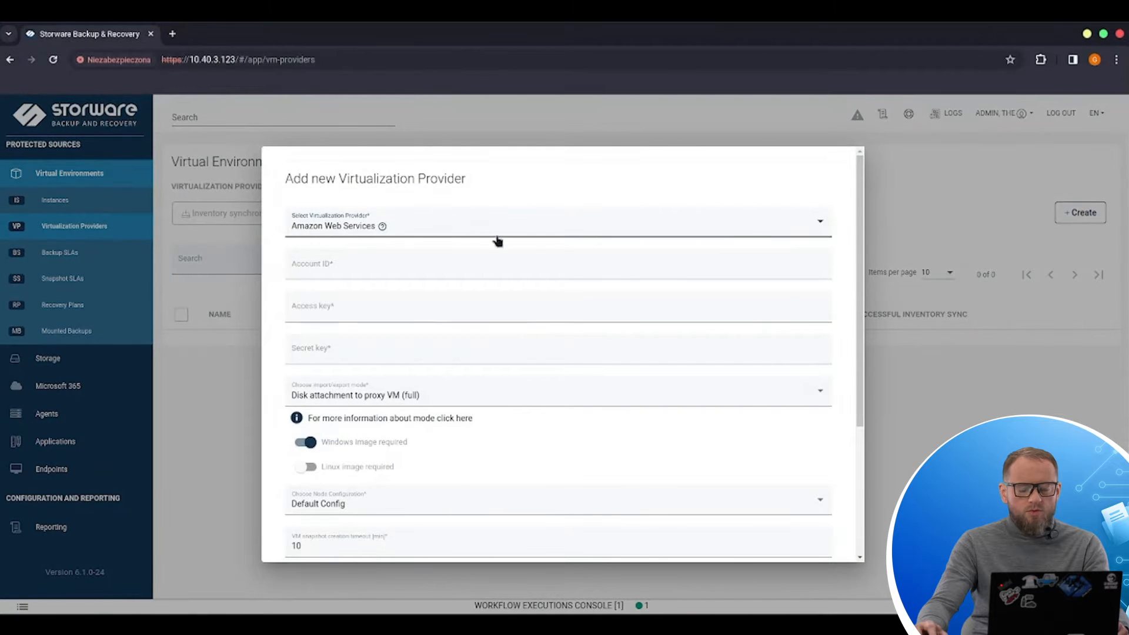
{"action": "left_click", "coordinate": [431, 226]}
{"action": "scroll", "coordinate": [424, 280], "scroll_direction": "down", "scroll_amount": 3}
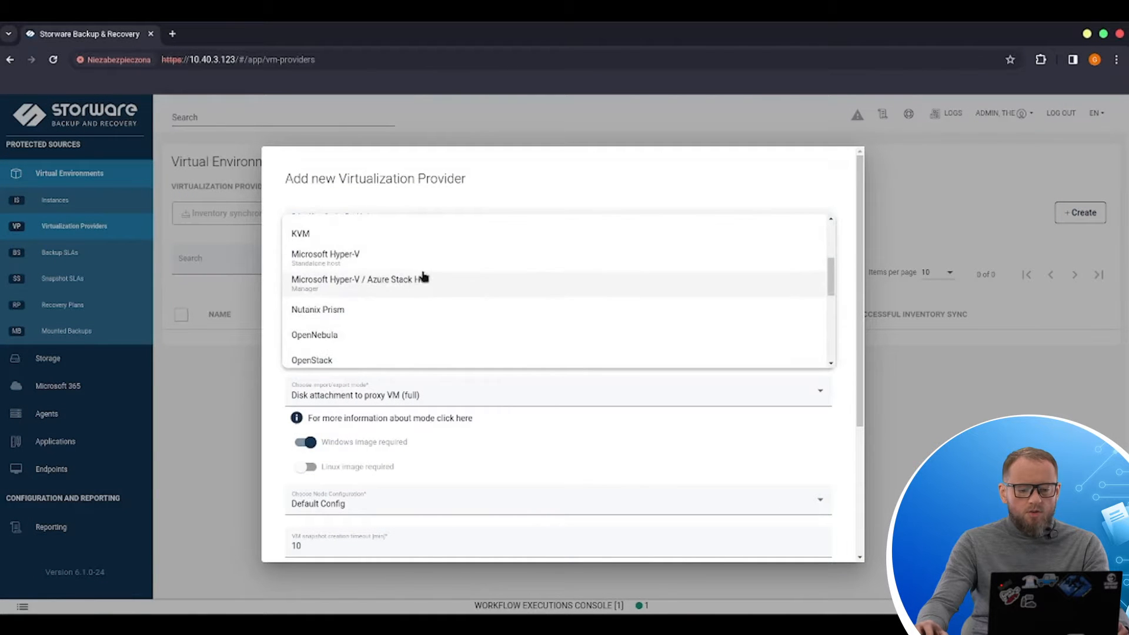
{"action": "left_click", "coordinate": [362, 312]}
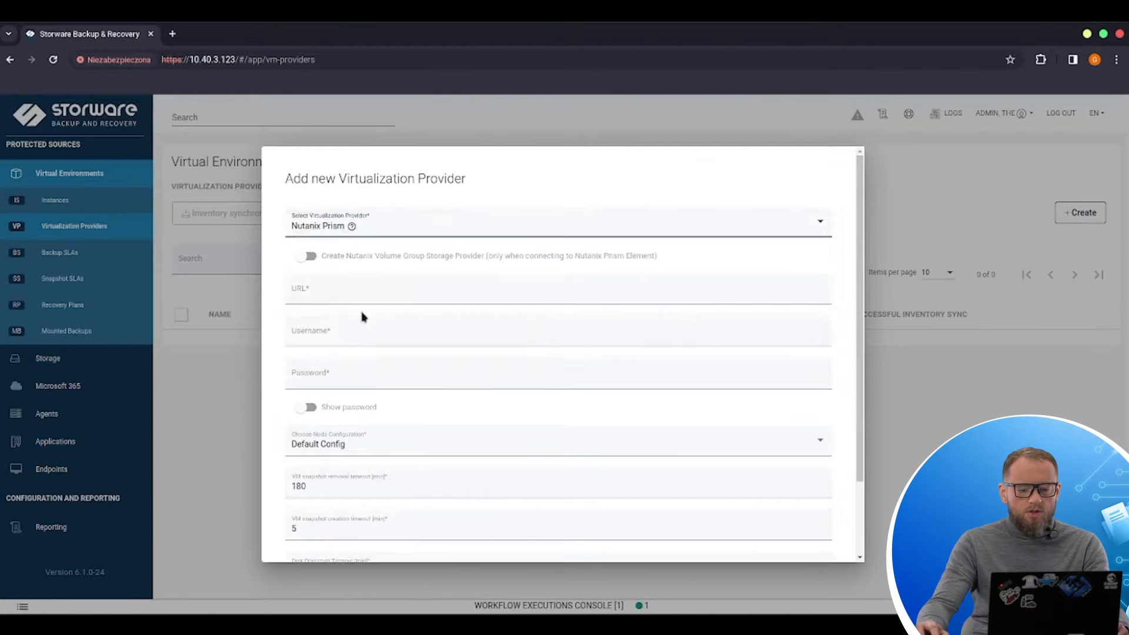
{"action": "left_click", "coordinate": [329, 289]}
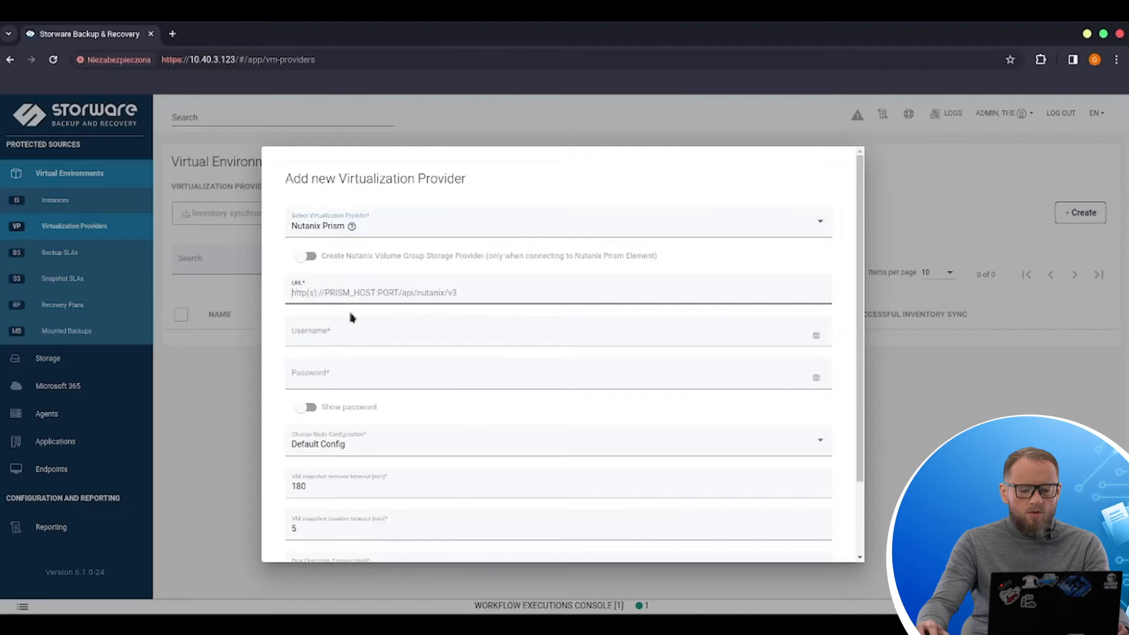
{"action": "type", "text": "https://10.30.16.69:9440/api/nutanix/v3"}
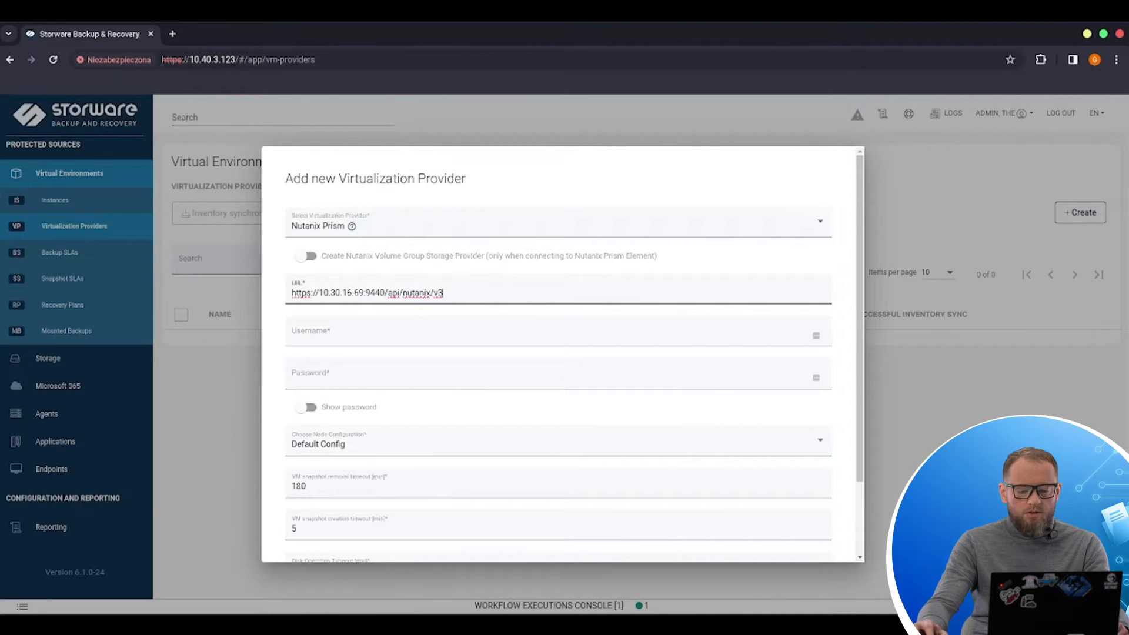
{"action": "key", "text": "alt+Tab"}
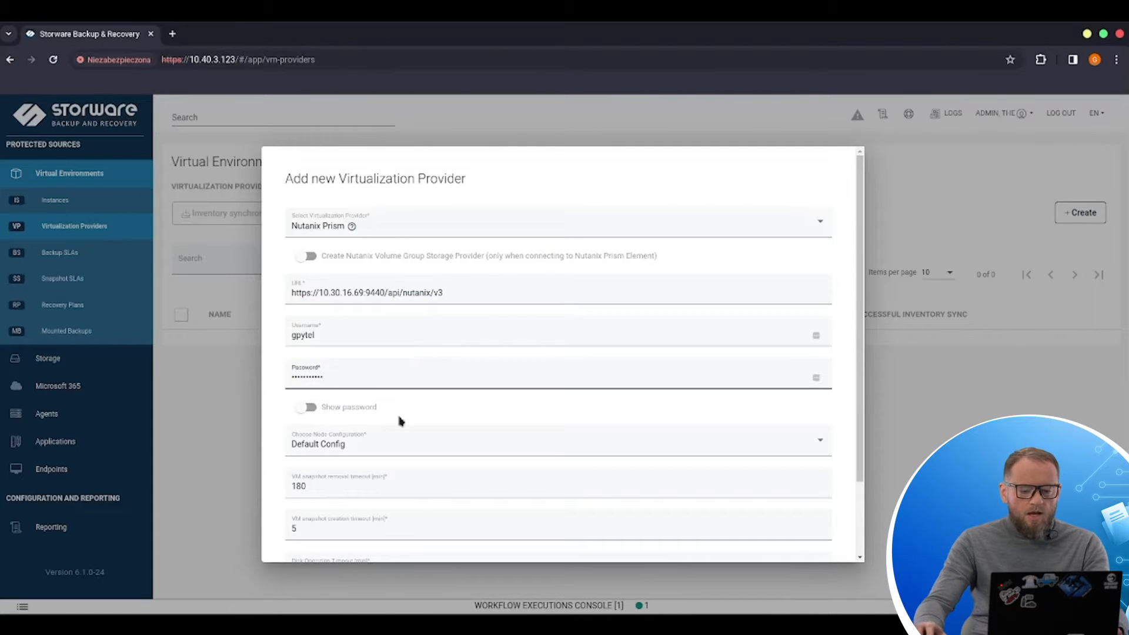
Step: Set the node configuration to nutanix_node_config, save the provider, and confirm running inventory synchronization
{"action": "scroll", "coordinate": [410, 361], "scroll_direction": "down", "scroll_amount": 2}
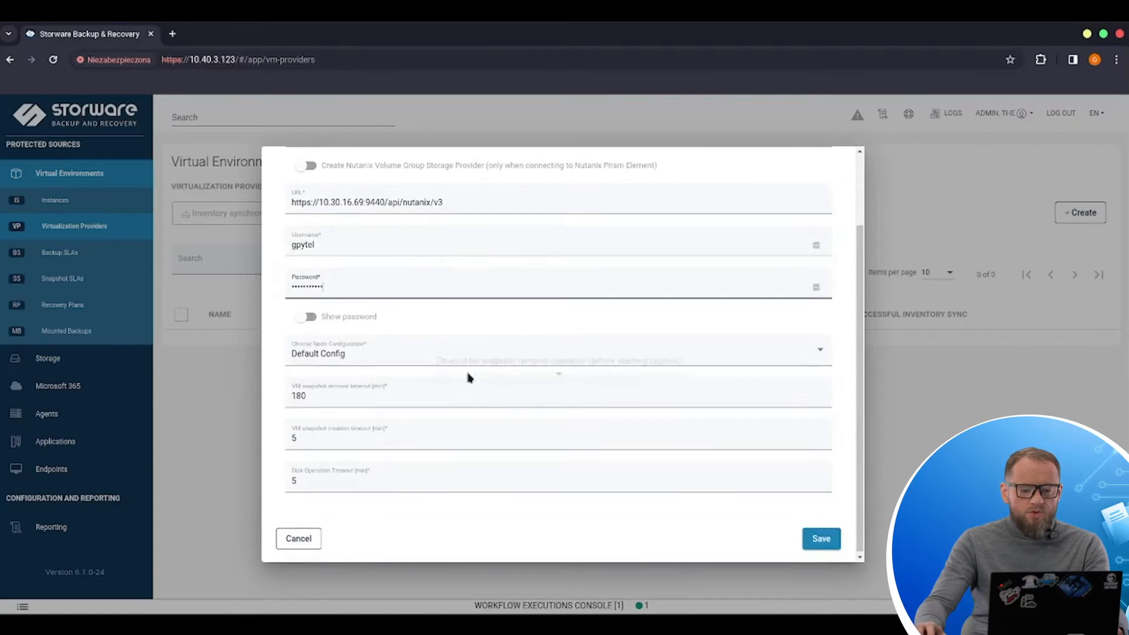
{"action": "left_click", "coordinate": [358, 358]}
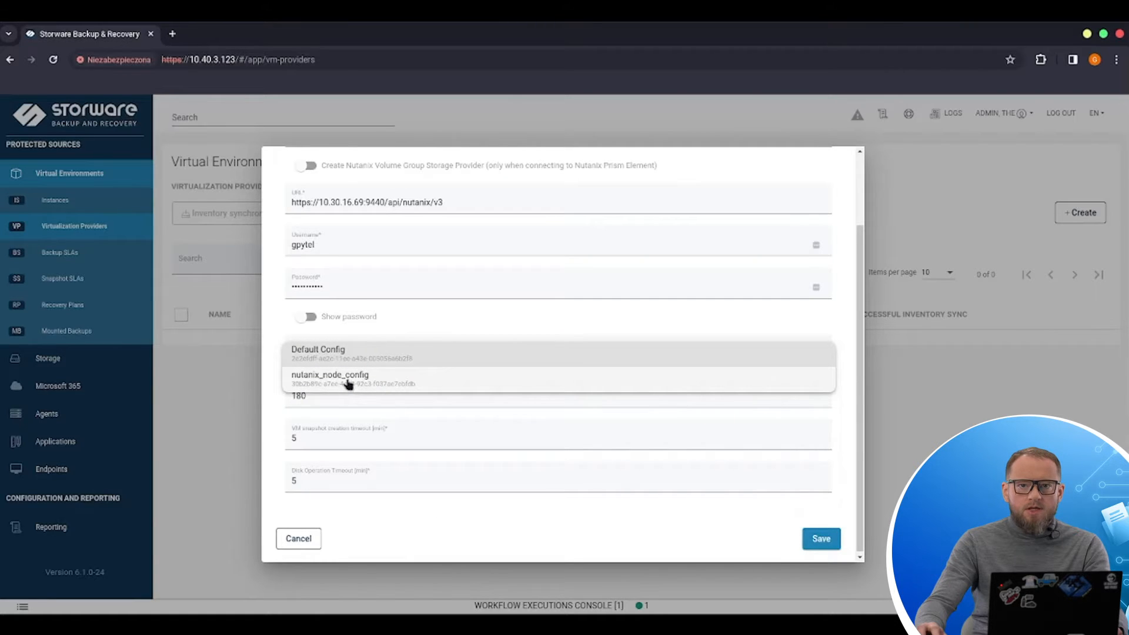
{"action": "left_click", "coordinate": [345, 386]}
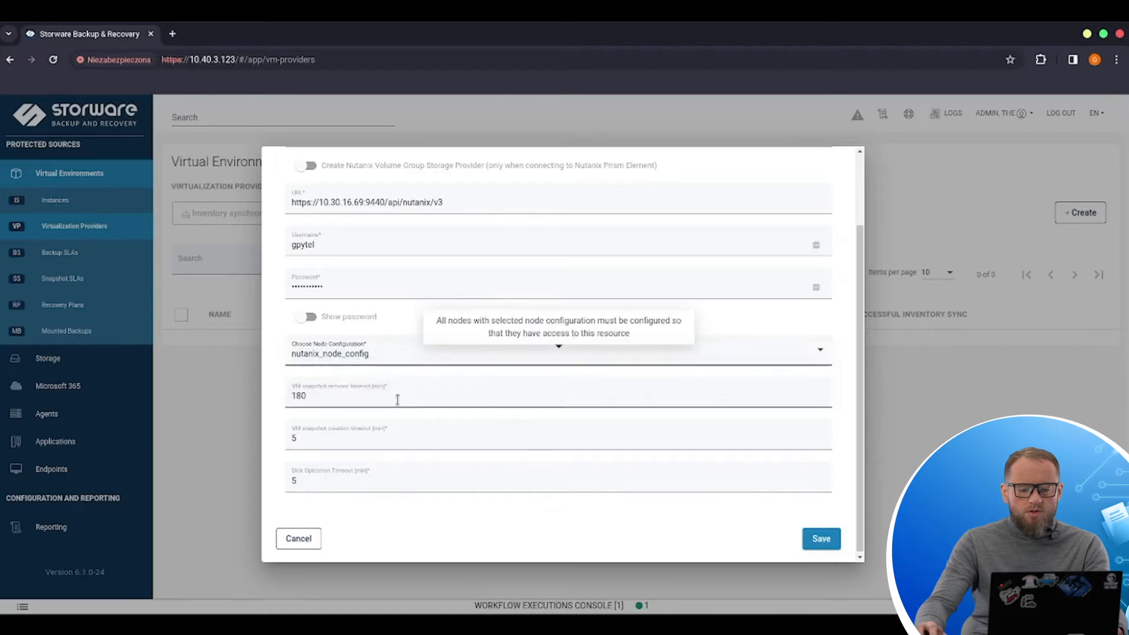
{"action": "left_click", "coordinate": [820, 540]}
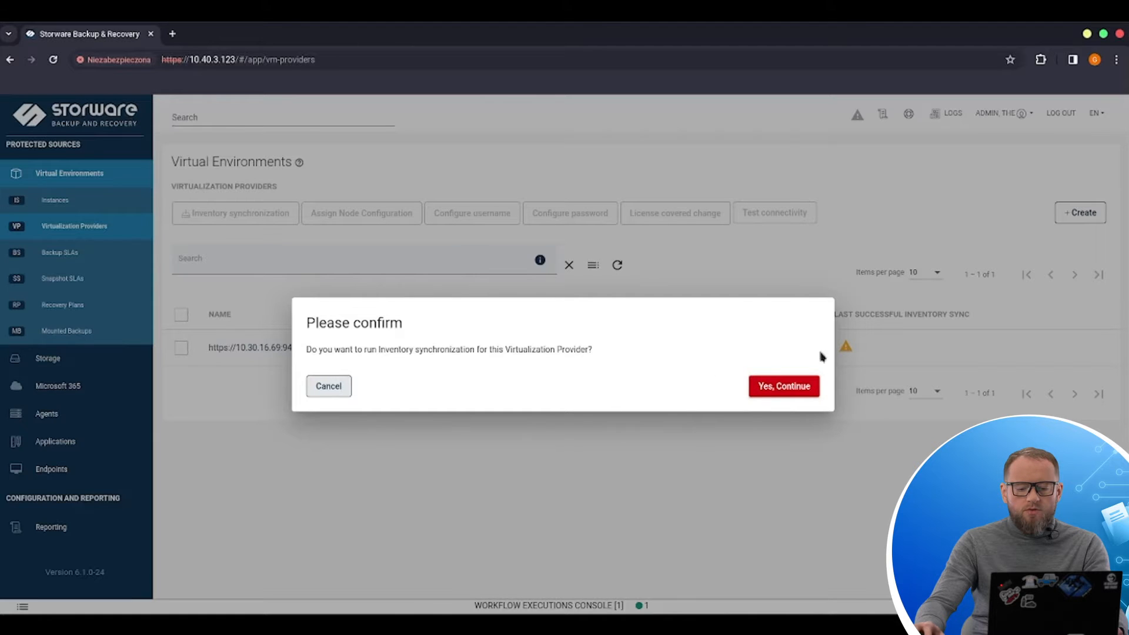
{"action": "left_click", "coordinate": [791, 394]}
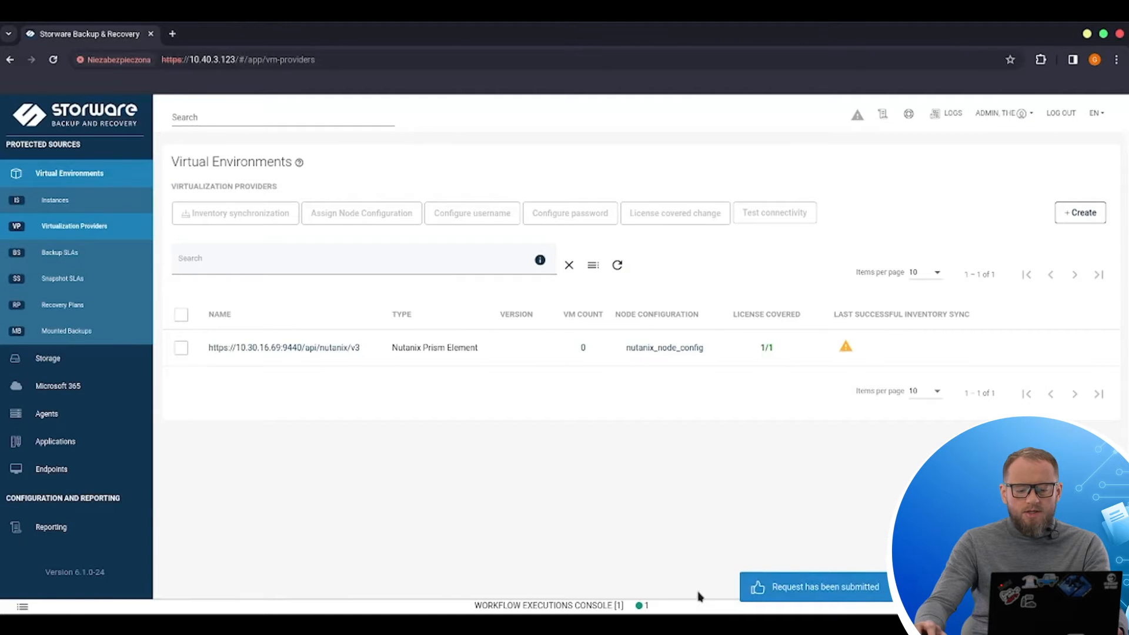
Step: Inspect the inventory synchronization task details in the workflow executions console
{"action": "left_click", "coordinate": [565, 604]}
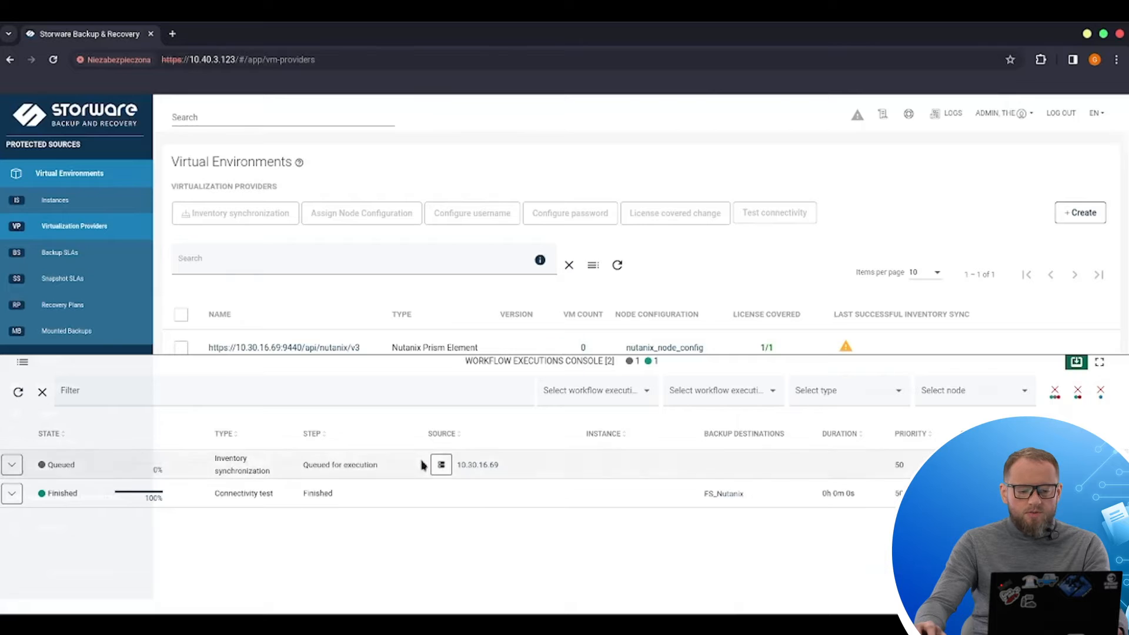
{"action": "left_click", "coordinate": [13, 465]}
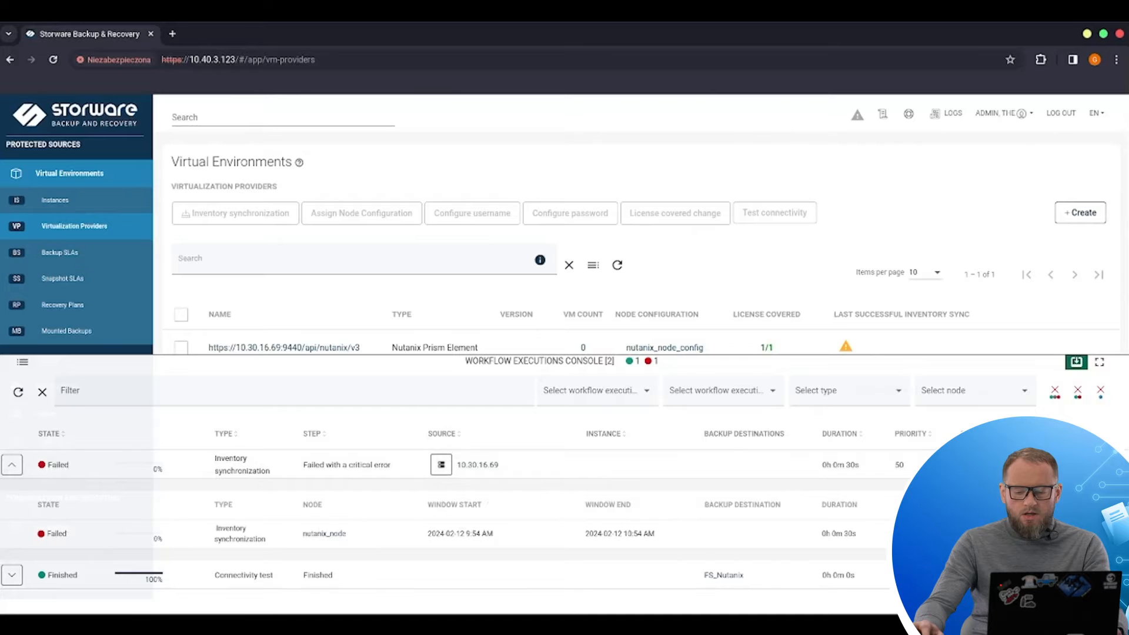
{"action": "left_click", "coordinate": [1082, 534]}
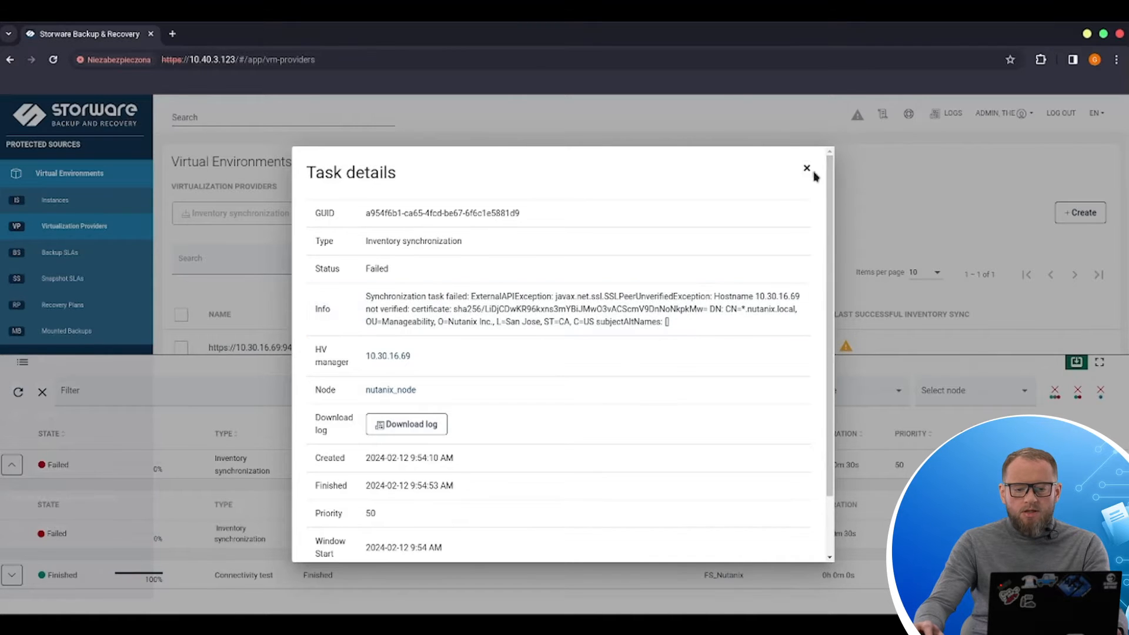
{"action": "left_click", "coordinate": [806, 169]}
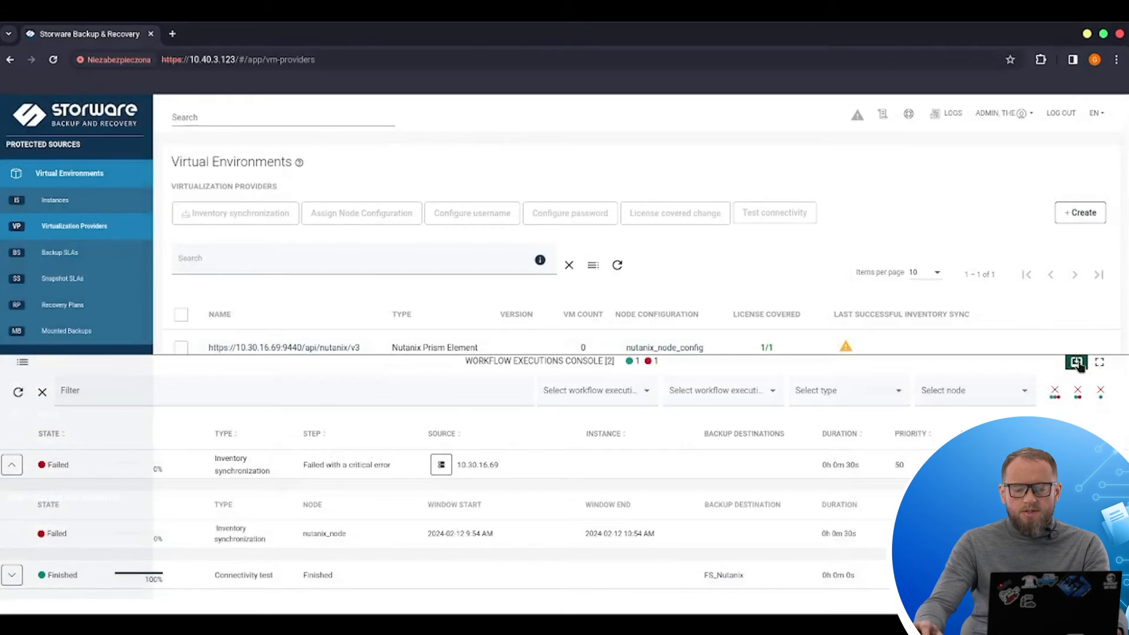
{"action": "left_click", "coordinate": [1078, 364]}
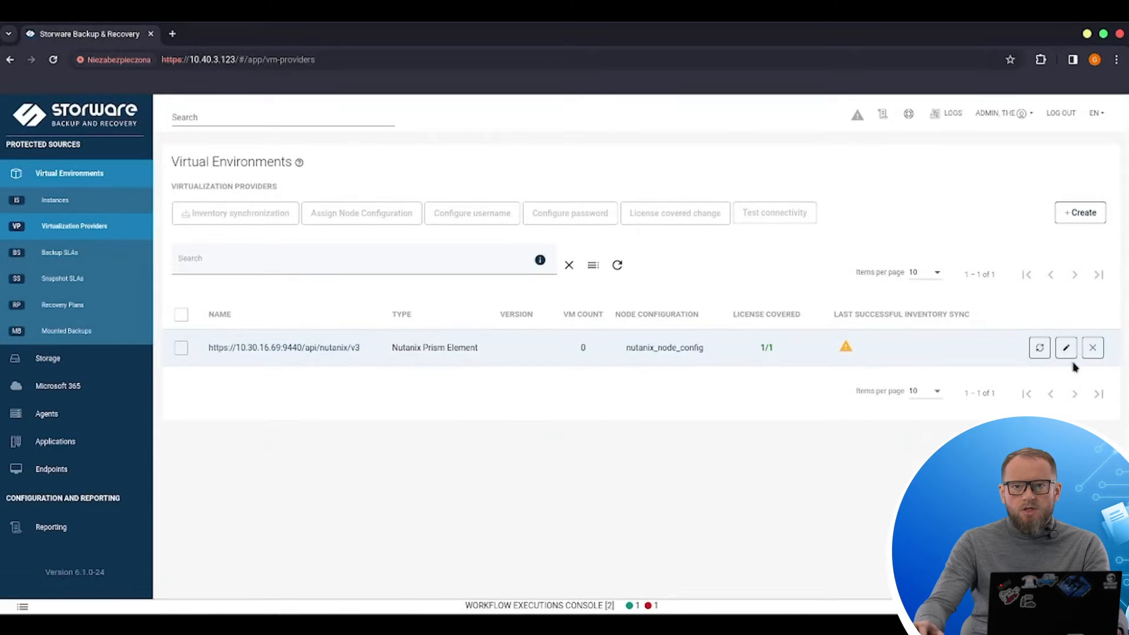
Step: Open the Nutanix provider's details page and view its settings without changing them
{"action": "mouse_move", "coordinate": [300, 335]}
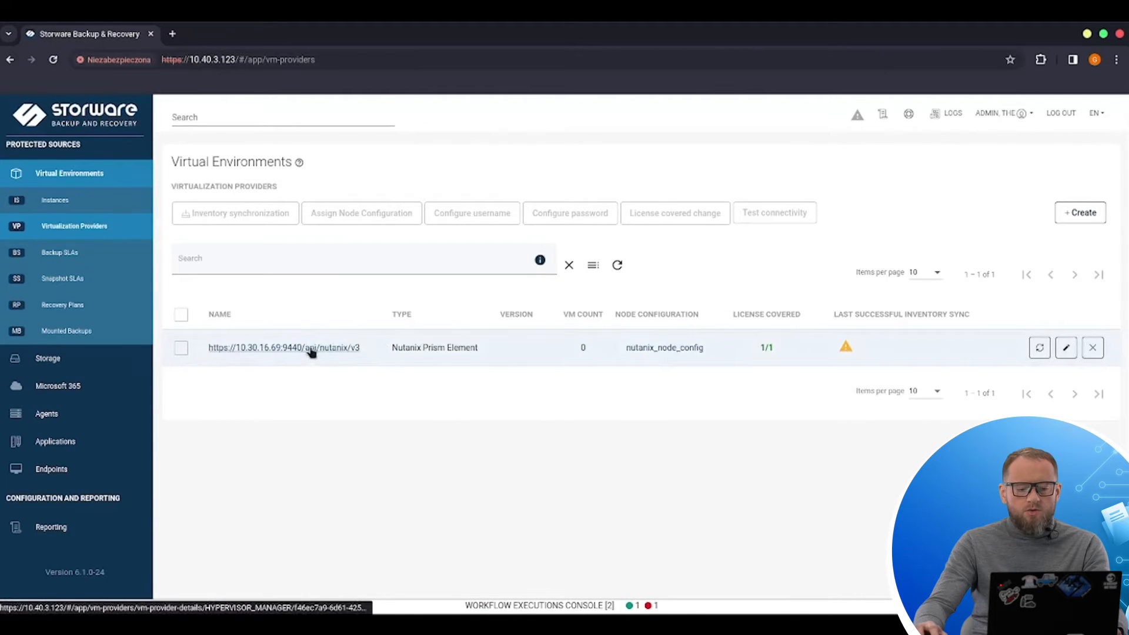
{"action": "left_click", "coordinate": [309, 353]}
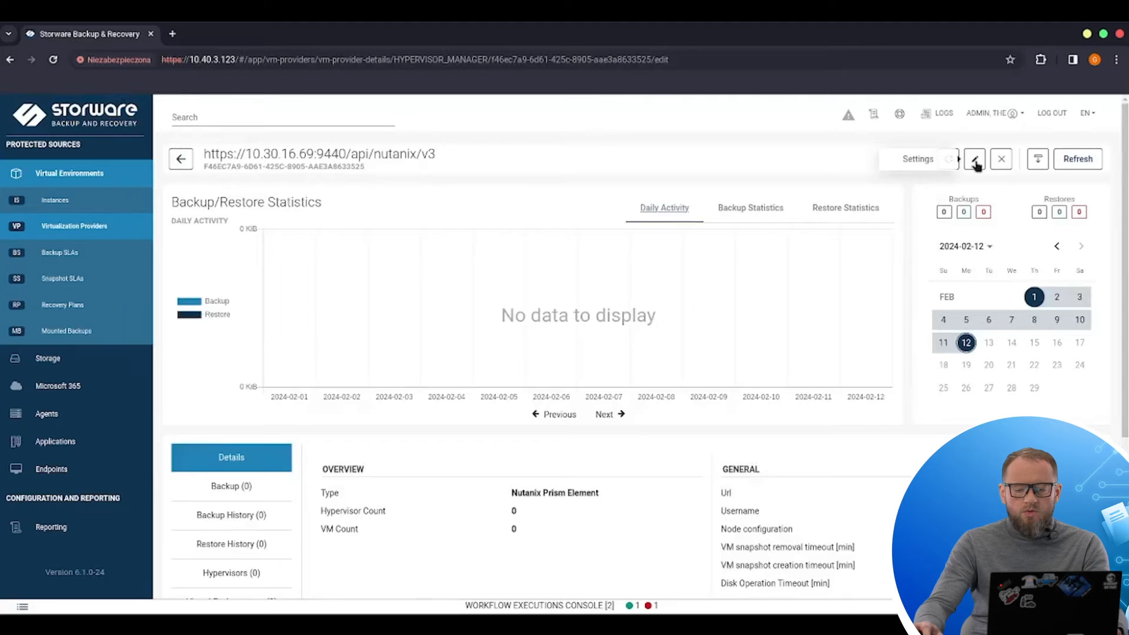
{"action": "left_click", "coordinate": [975, 158]}
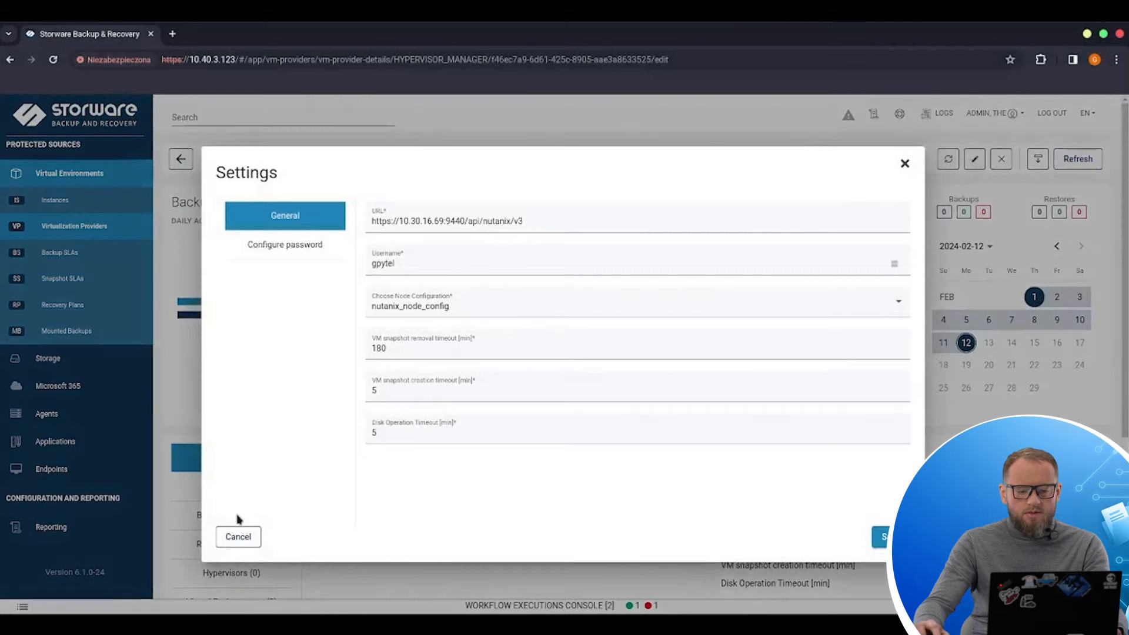
{"action": "left_click", "coordinate": [243, 533]}
Step: Enable Trust all certificates in the provider's Certificates section
{"action": "scroll", "coordinate": [253, 530], "scroll_direction": "down", "scroll_amount": 4}
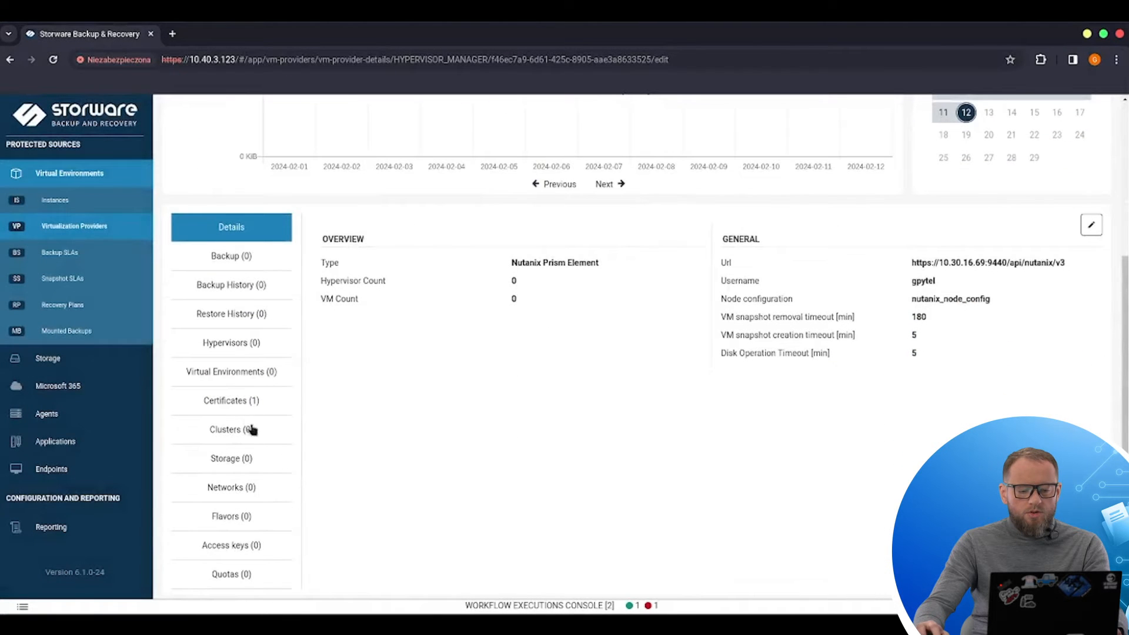
{"action": "left_click", "coordinate": [238, 402]}
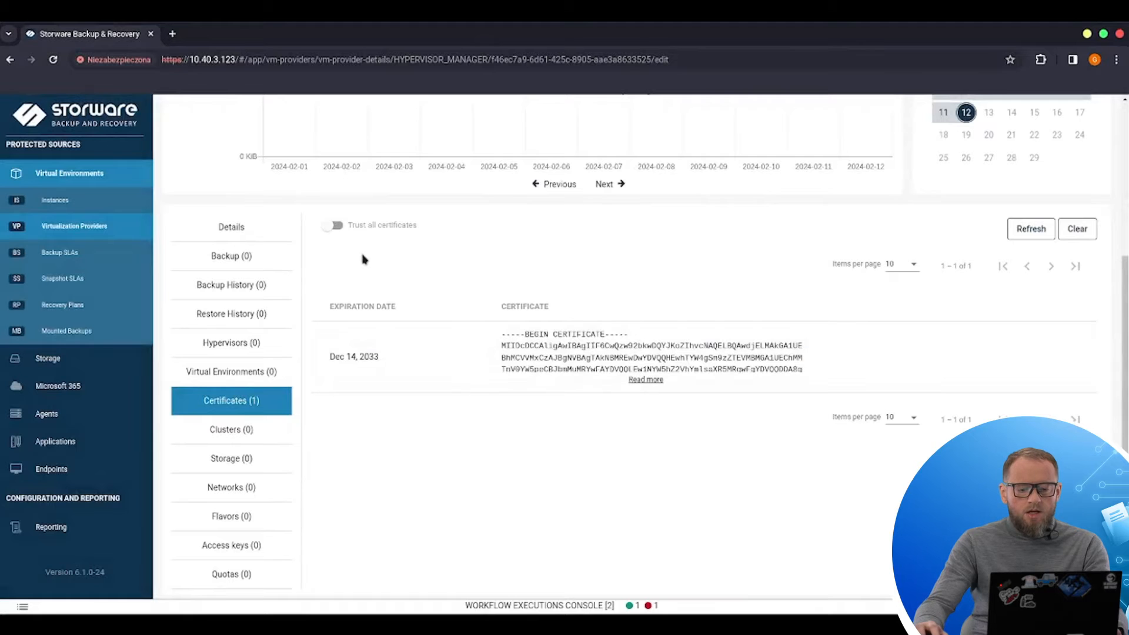
{"action": "left_click", "coordinate": [335, 229]}
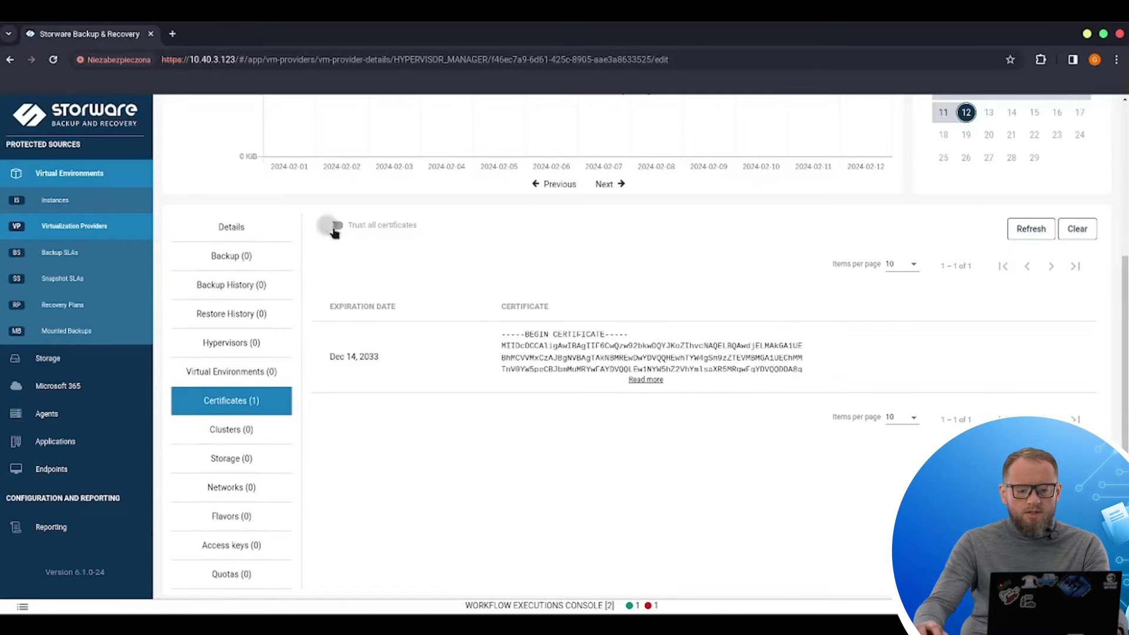
{"action": "left_click", "coordinate": [787, 389]}
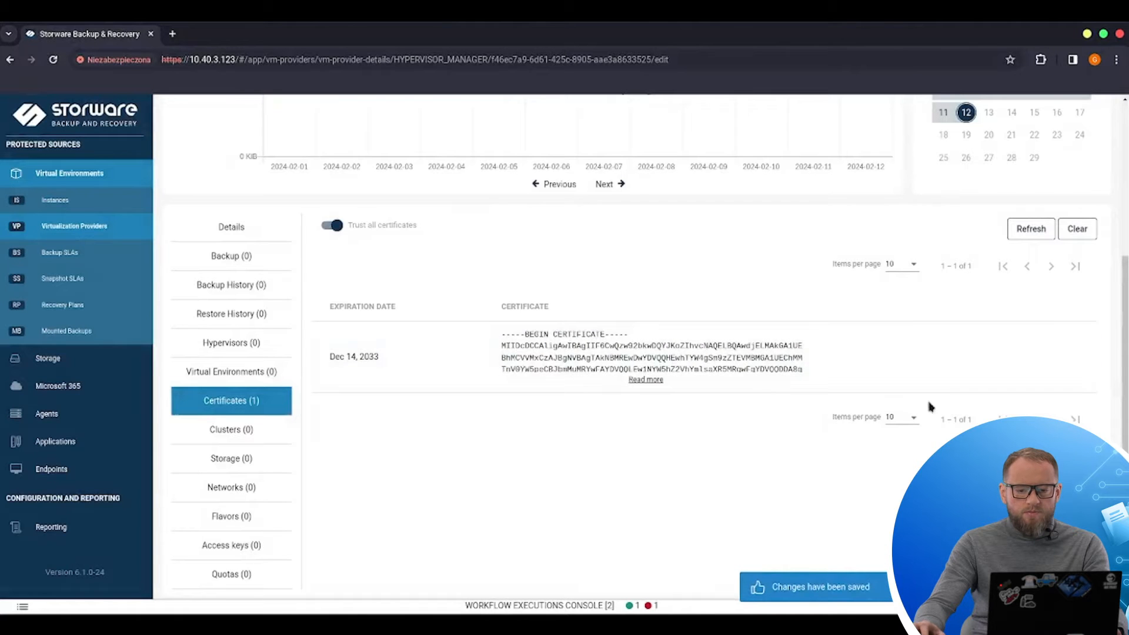
Step: Run inventory synchronization for the provider again
{"action": "scroll", "coordinate": [920, 386], "scroll_direction": "up", "scroll_amount": 3}
{"action": "scroll", "coordinate": [946, 161], "scroll_direction": "up", "scroll_amount": 2}
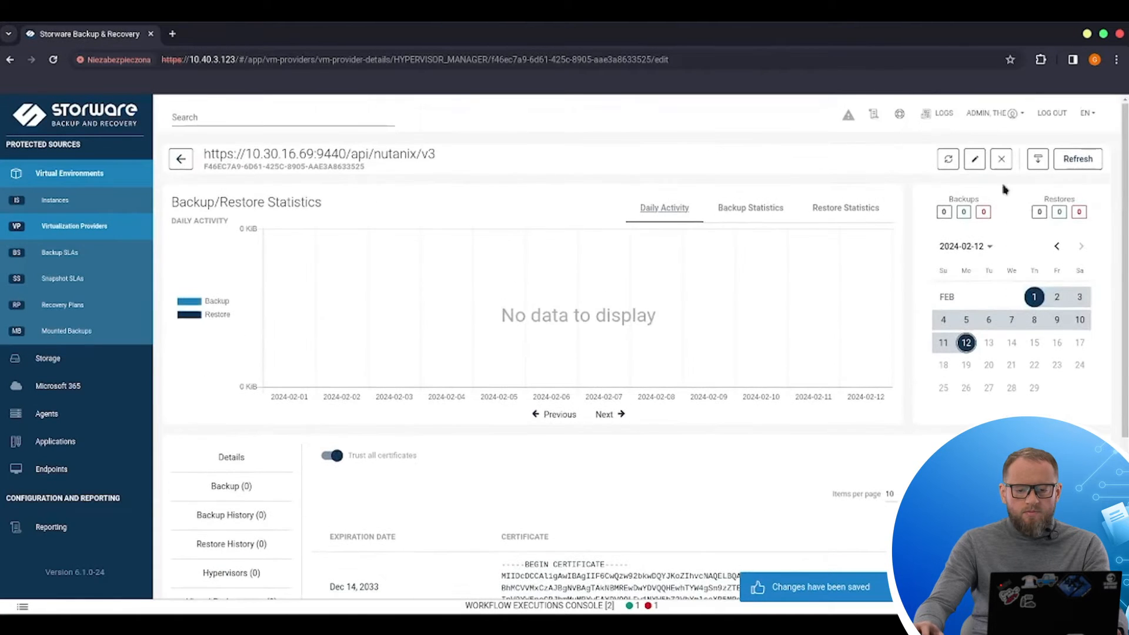
{"action": "left_click", "coordinate": [947, 161]}
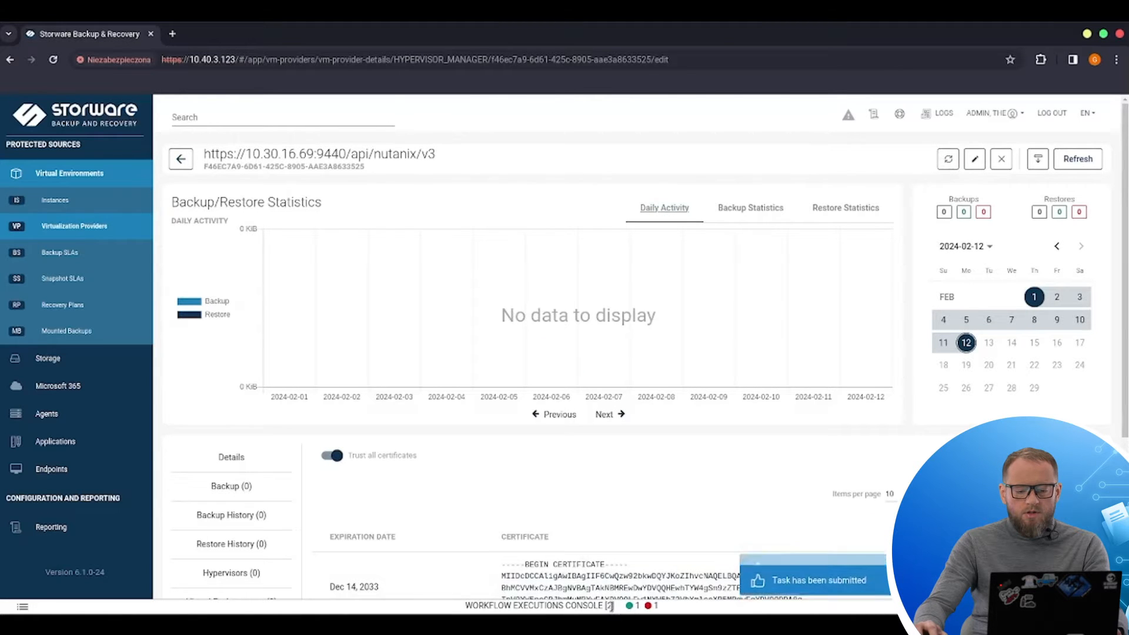
Step: Check the new inventory synchronization task in the workflow executions console
{"action": "left_click", "coordinate": [610, 606]}
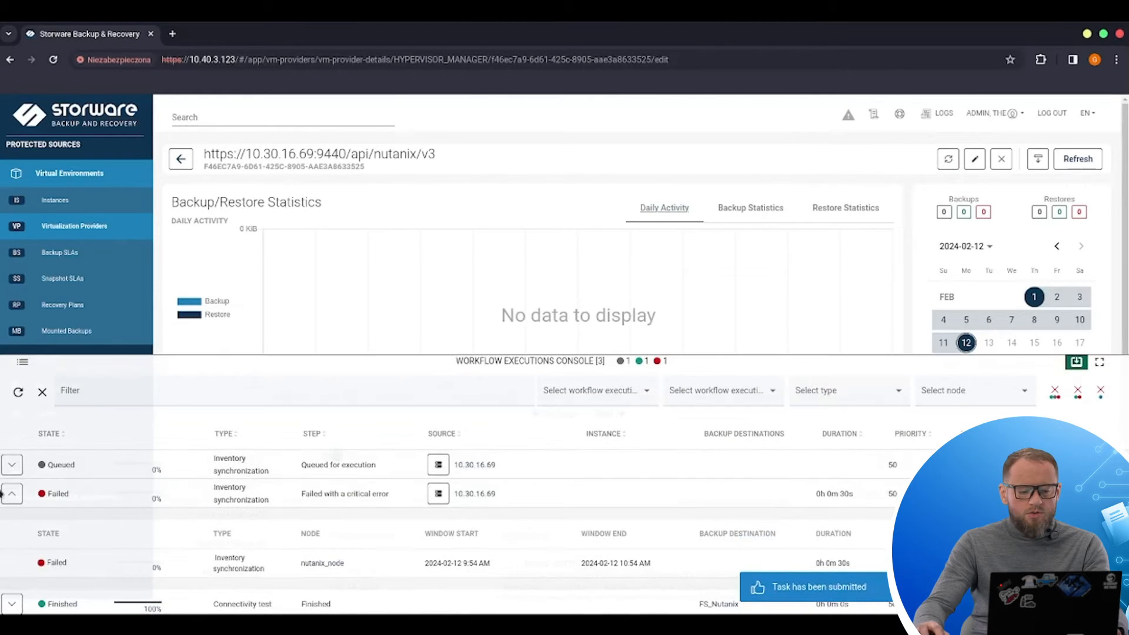
{"action": "left_click", "coordinate": [10, 497]}
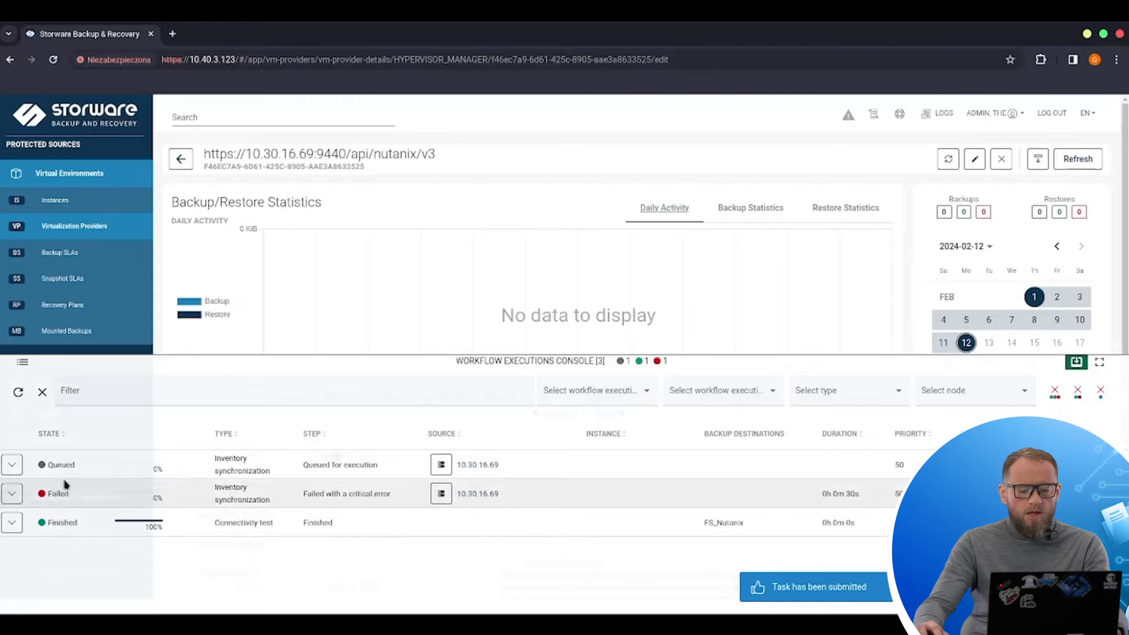
{"action": "left_click", "coordinate": [12, 465]}
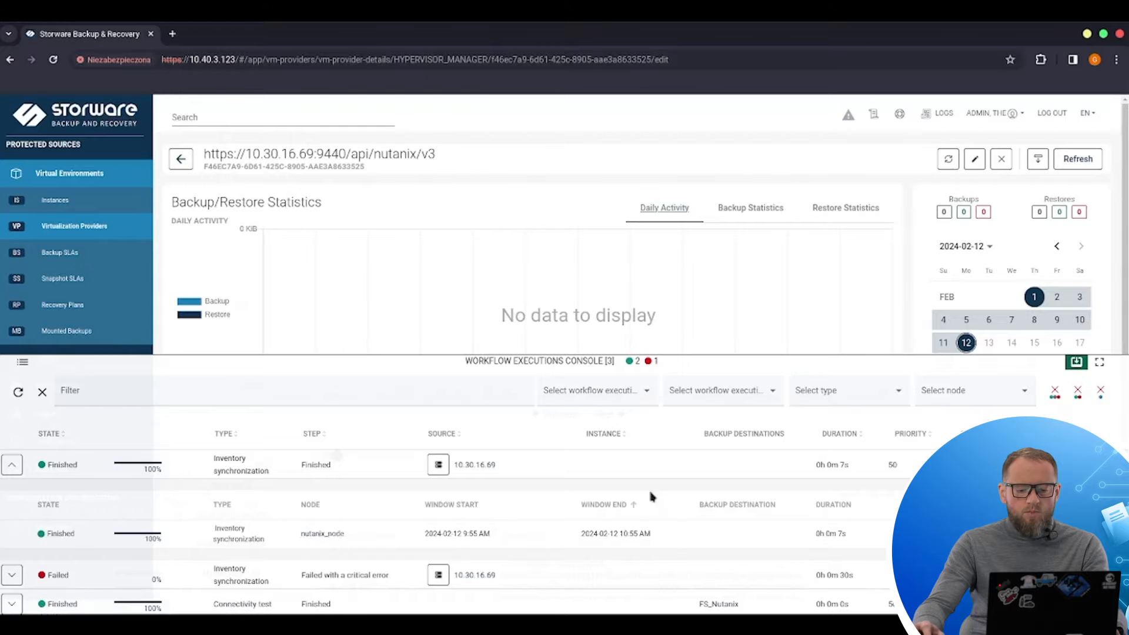
{"action": "left_click", "coordinate": [1076, 362]}
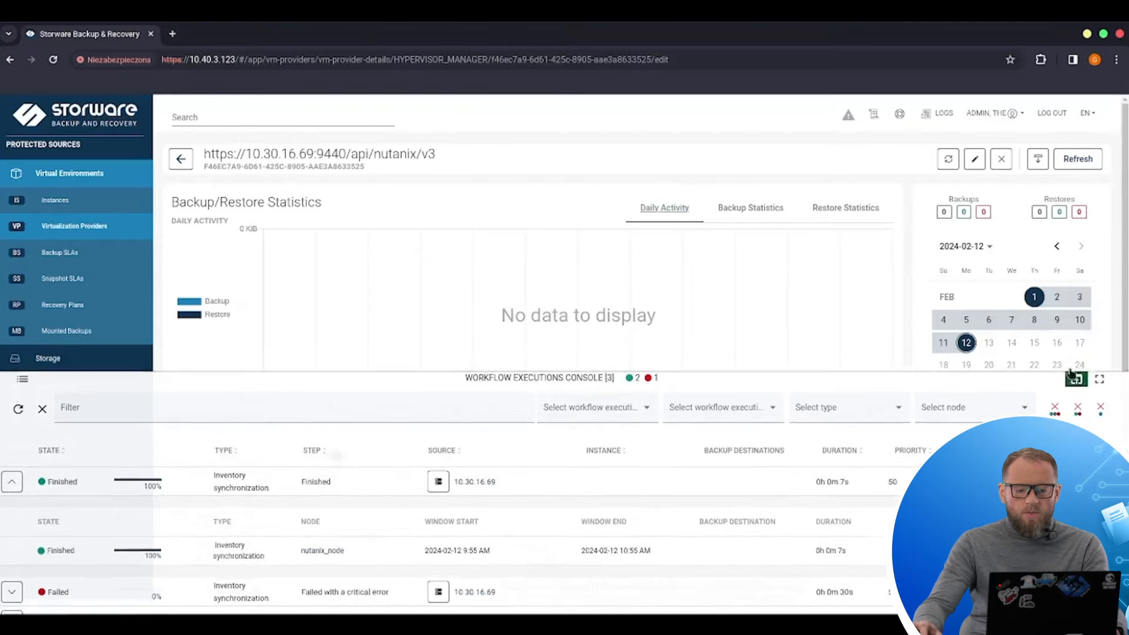
Step: Review the list of virtual machine instances
{"action": "left_click", "coordinate": [56, 203]}
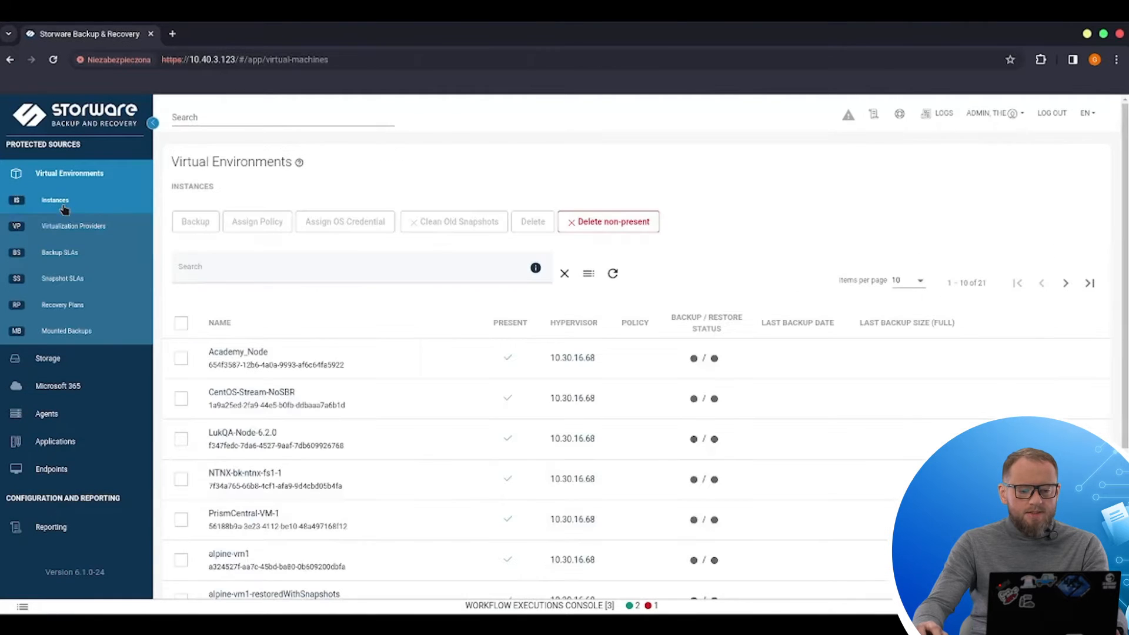
{"action": "scroll", "coordinate": [646, 361], "scroll_direction": "down", "scroll_amount": 4}
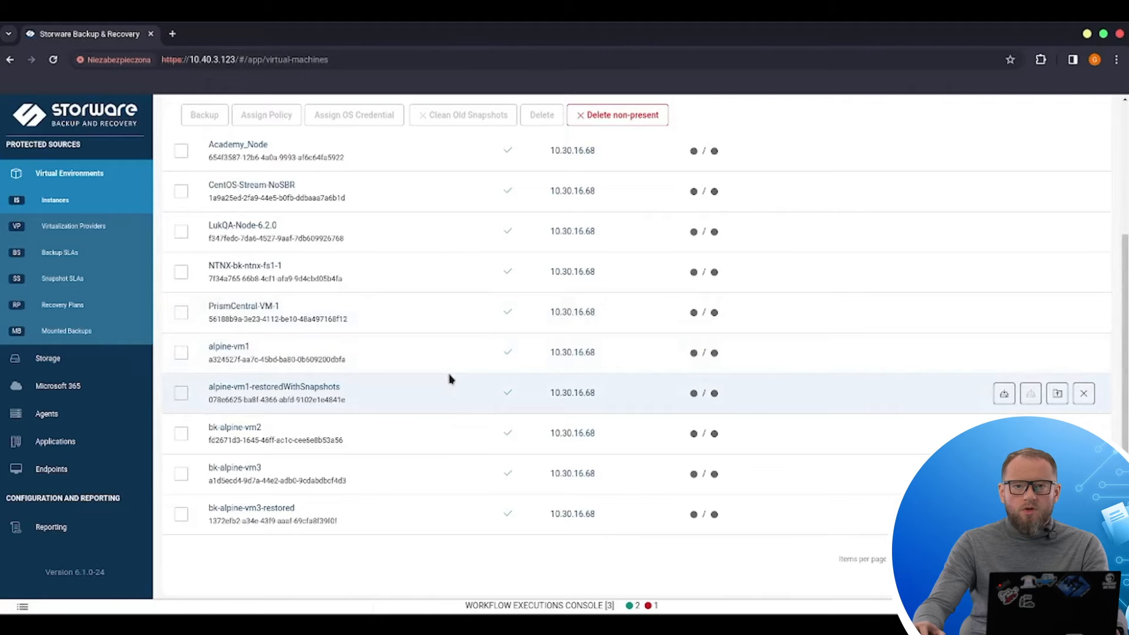
Step: Start creating a new backup SLA policy and name it Nutanix_VMs
{"action": "left_click", "coordinate": [75, 261]}
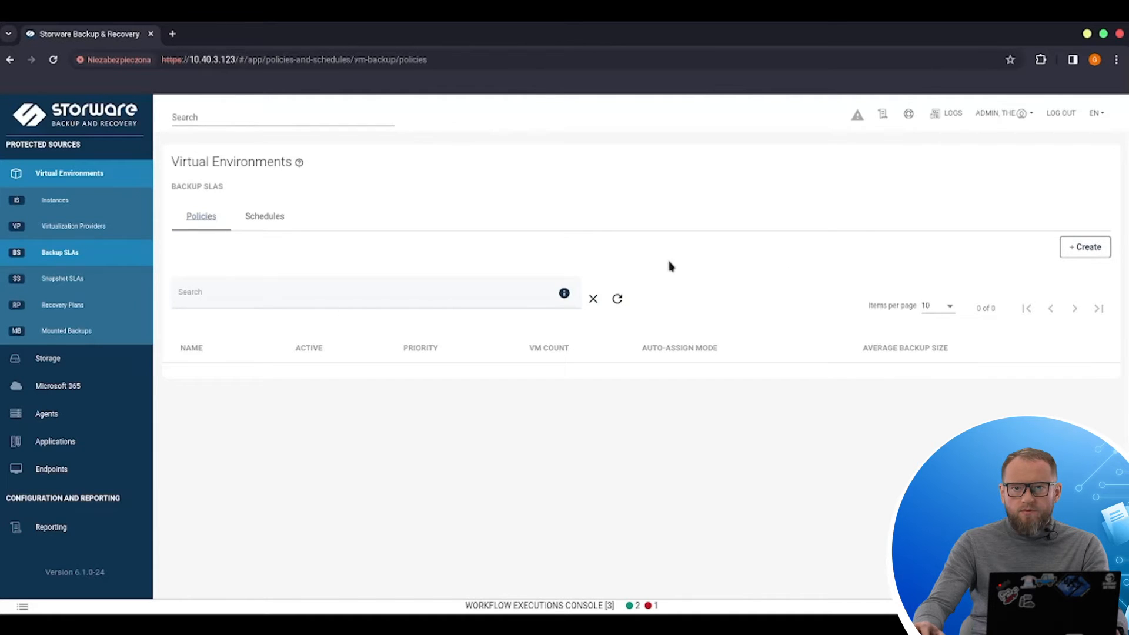
{"action": "left_click", "coordinate": [1086, 249]}
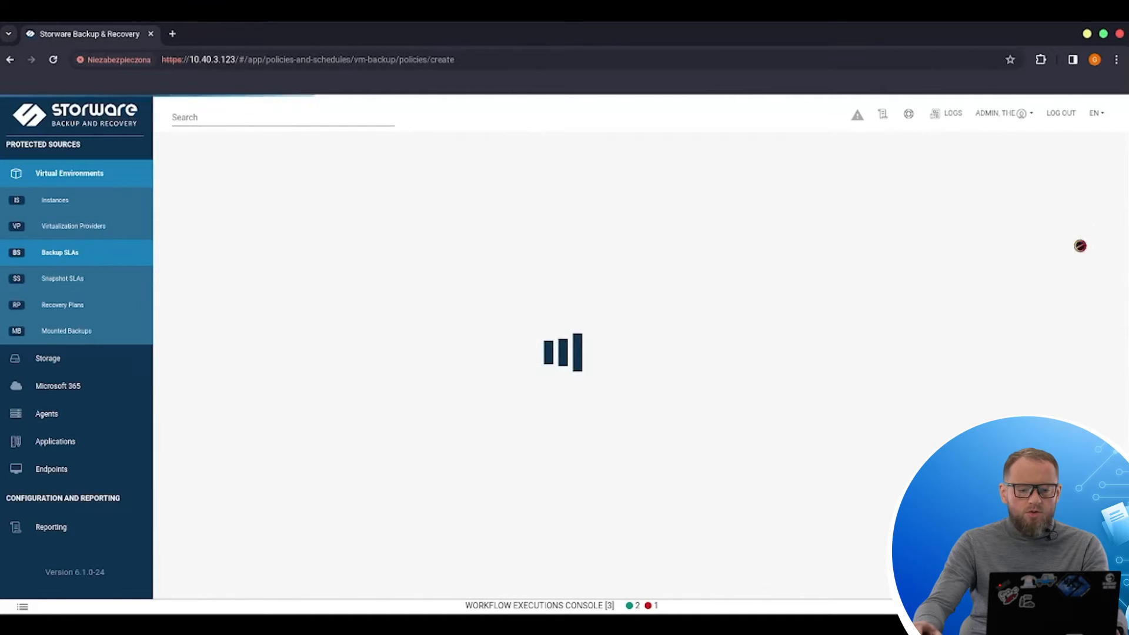
{"action": "left_click", "coordinate": [323, 264]}
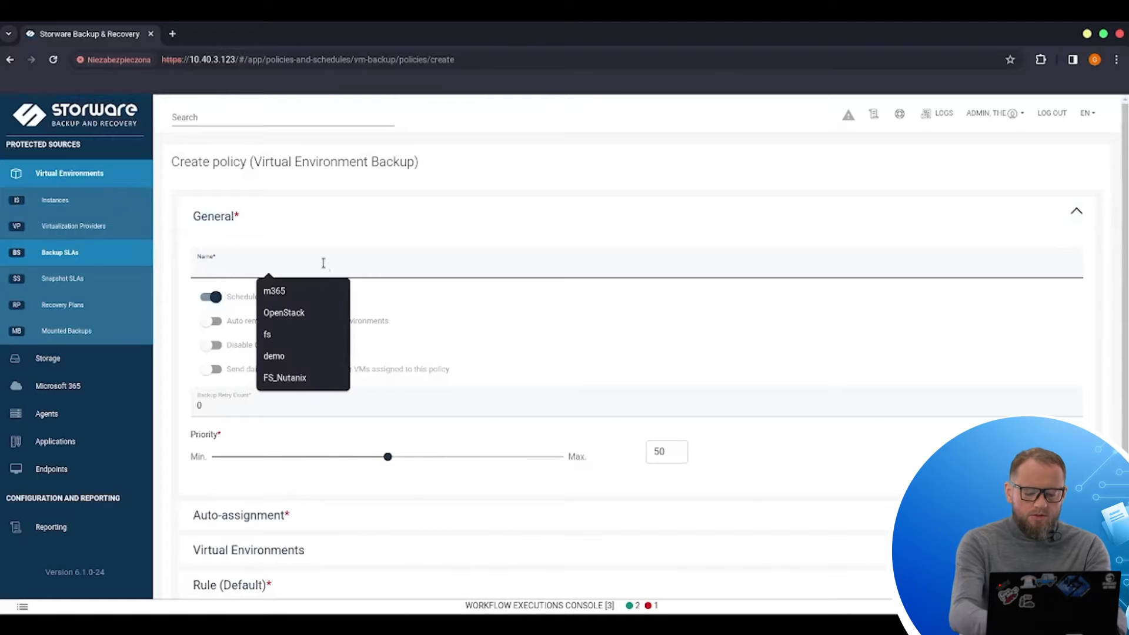
{"action": "type", "text": "Nuta"}
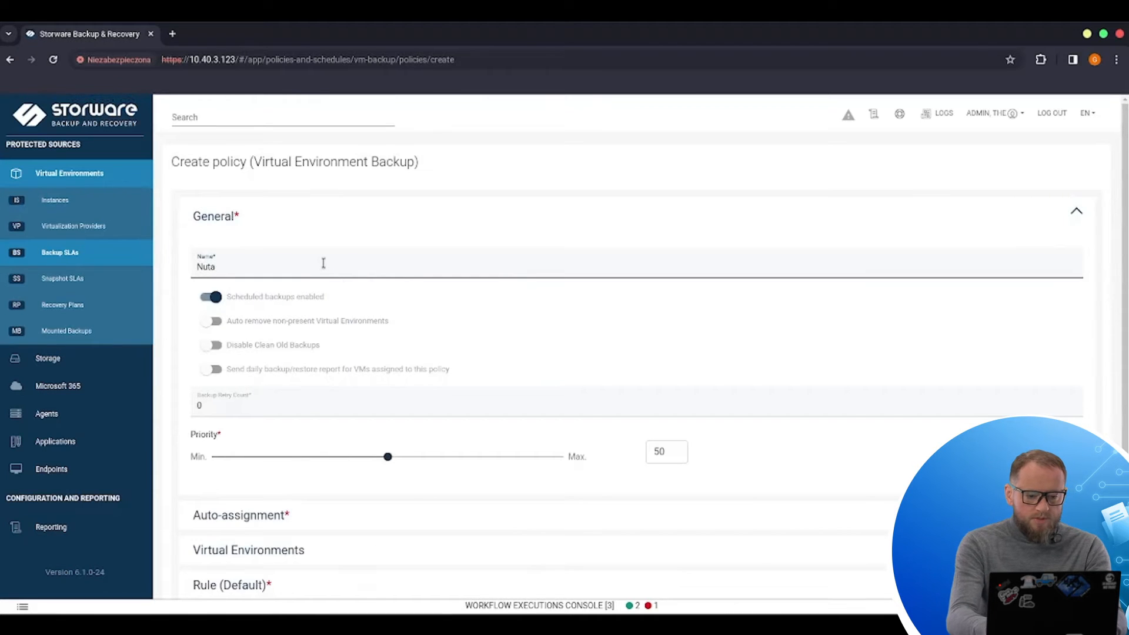
{"action": "type", "text": "nix"}
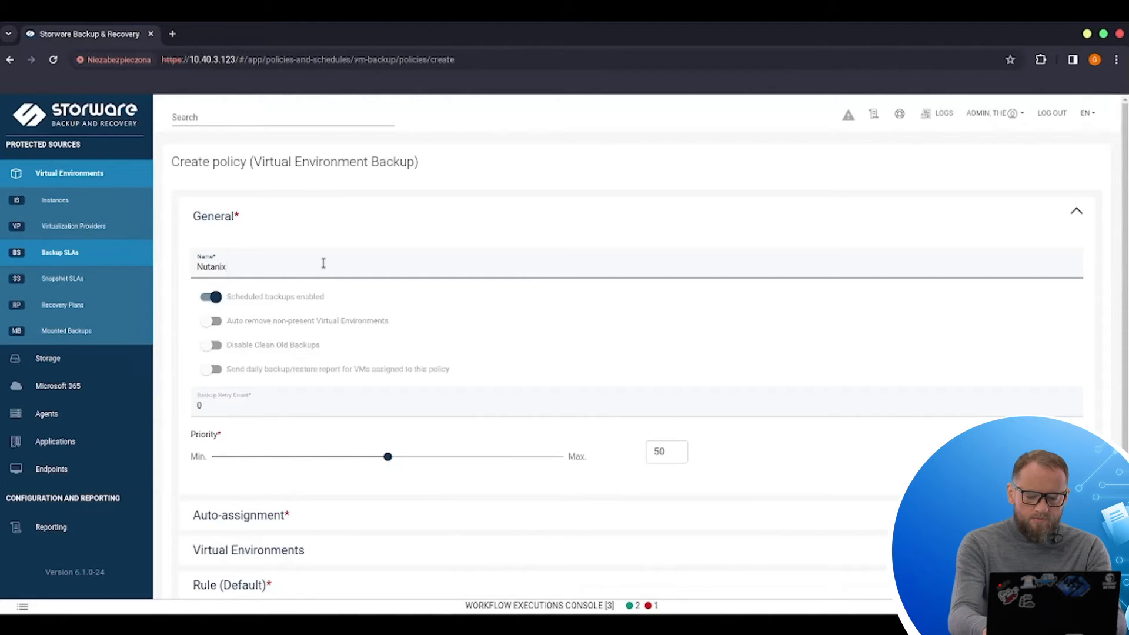
{"action": "type", "text": "_VMs"}
{"action": "scroll", "coordinate": [426, 404], "scroll_direction": "down", "scroll_amount": 2}
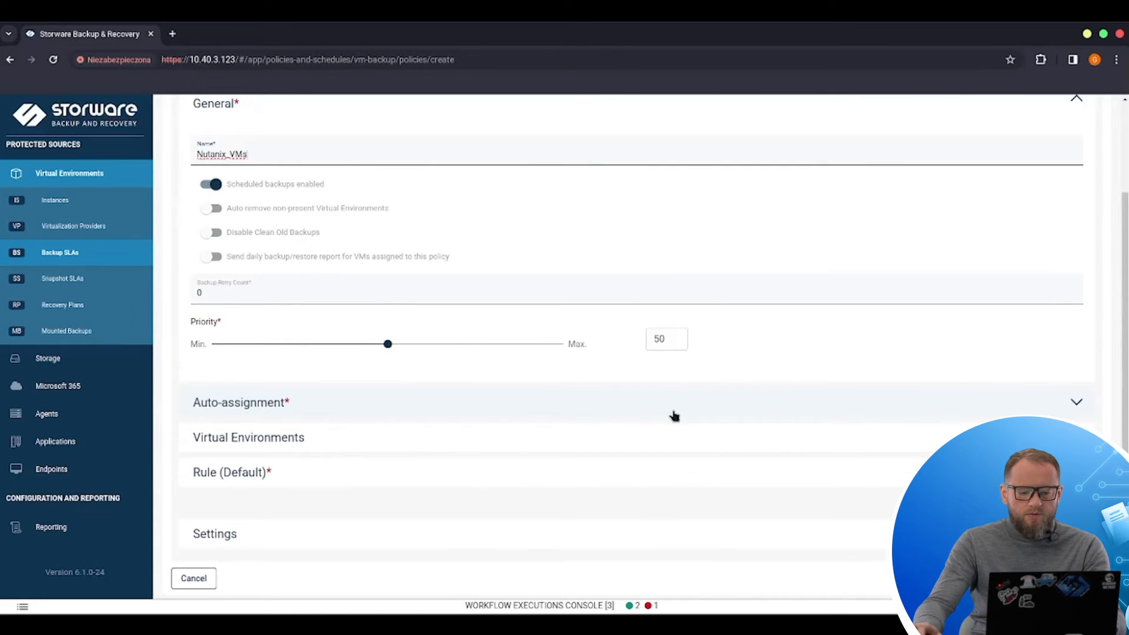
{"action": "left_click", "coordinate": [1077, 406]}
{"action": "scroll", "coordinate": [512, 353], "scroll_direction": "down", "scroll_amount": 4}
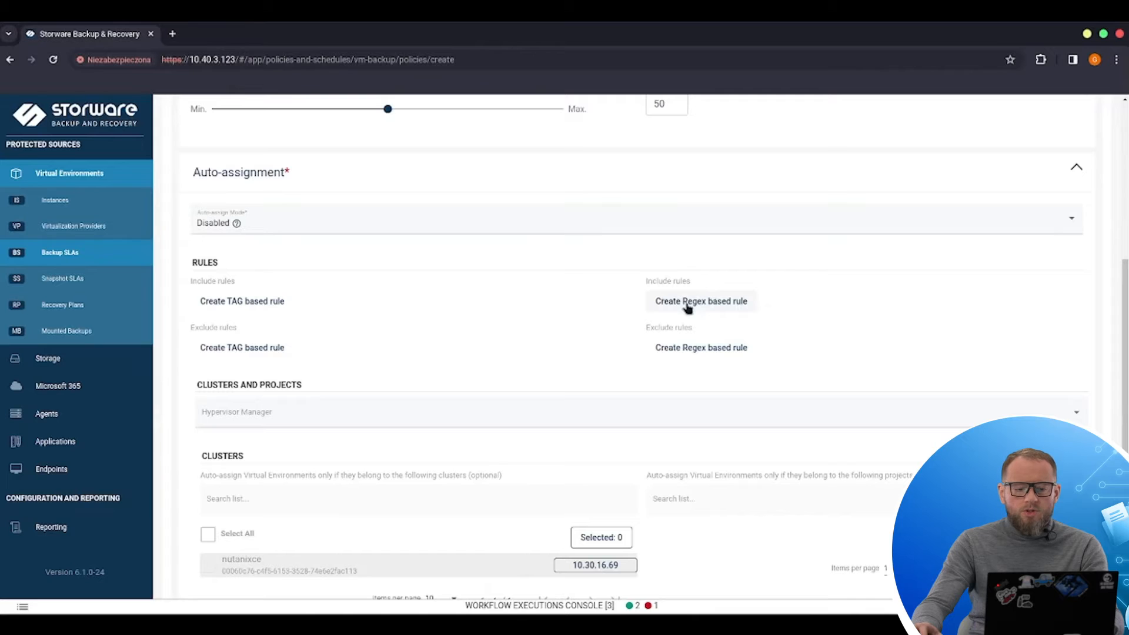
{"action": "left_click", "coordinate": [319, 228]}
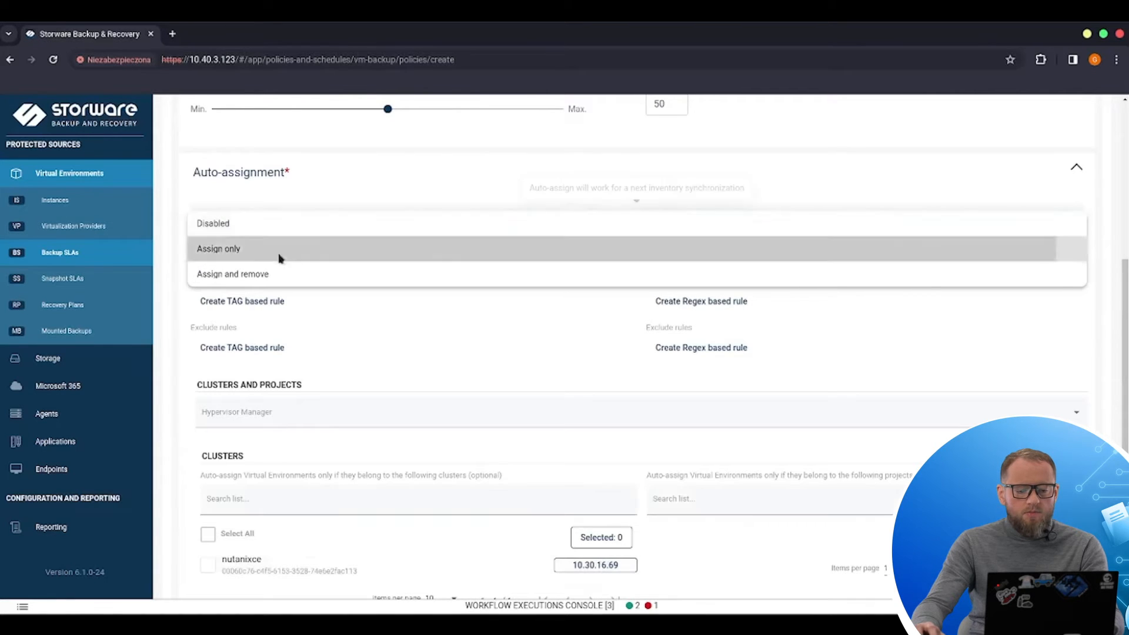
{"action": "left_click", "coordinate": [277, 254]}
{"action": "left_click", "coordinate": [305, 234]}
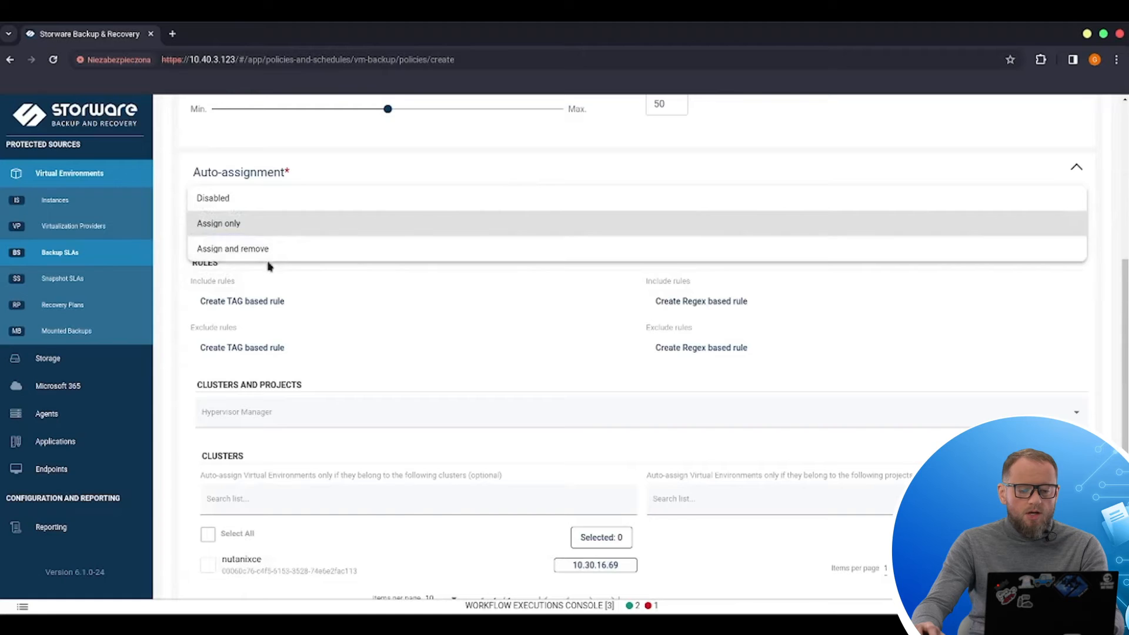
{"action": "left_click", "coordinate": [386, 302]}
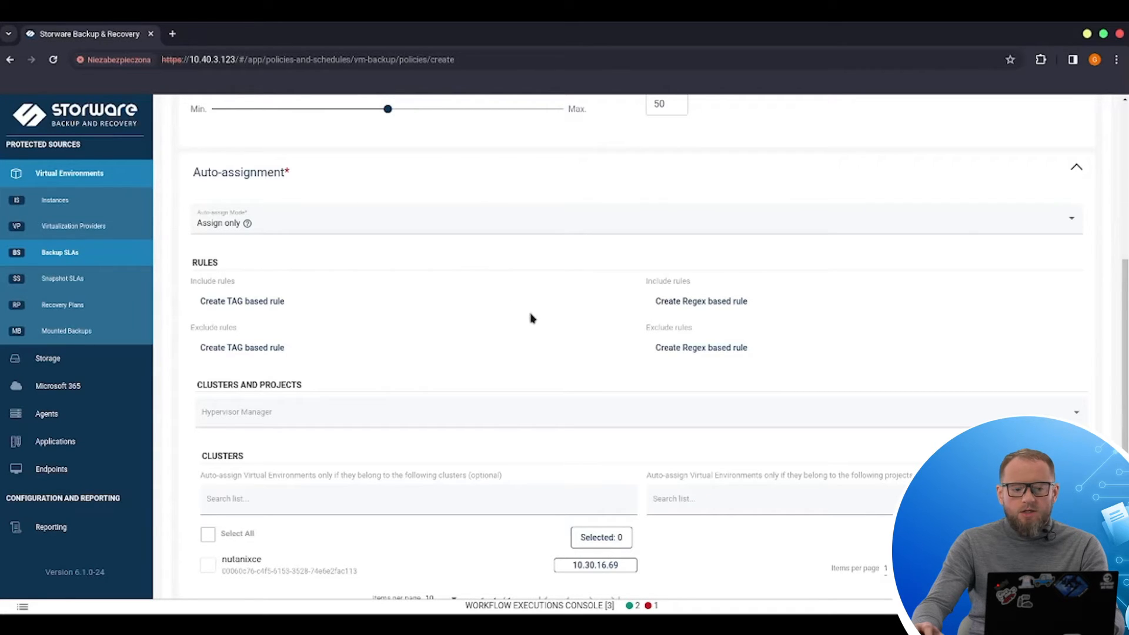
{"action": "left_click", "coordinate": [287, 228]}
{"action": "left_click", "coordinate": [246, 201]}
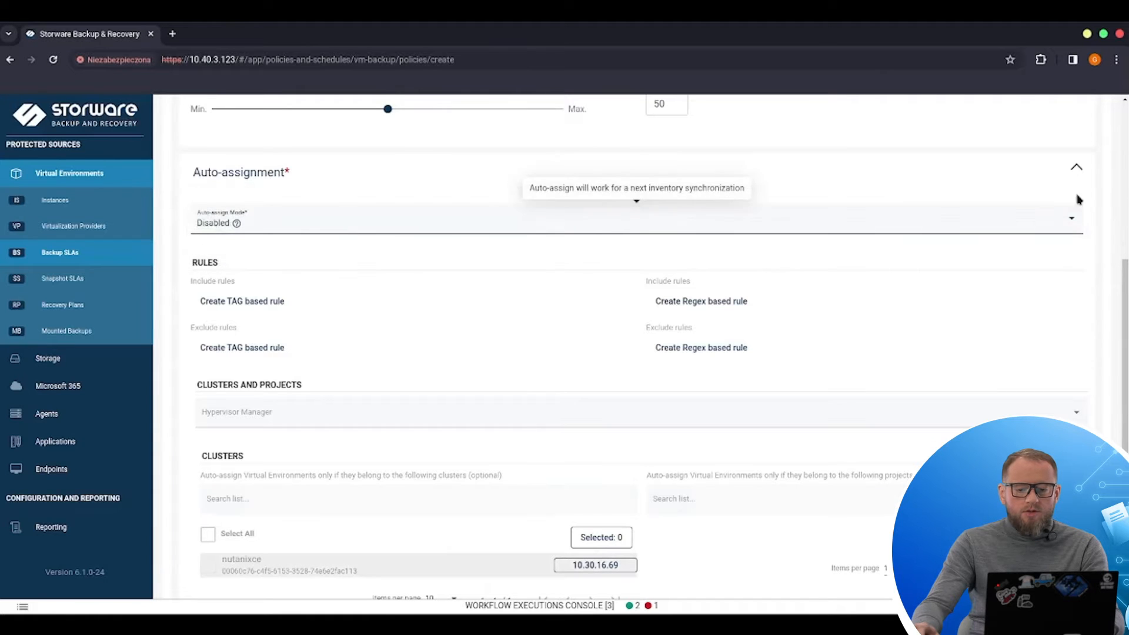
{"action": "left_click", "coordinate": [1076, 167]}
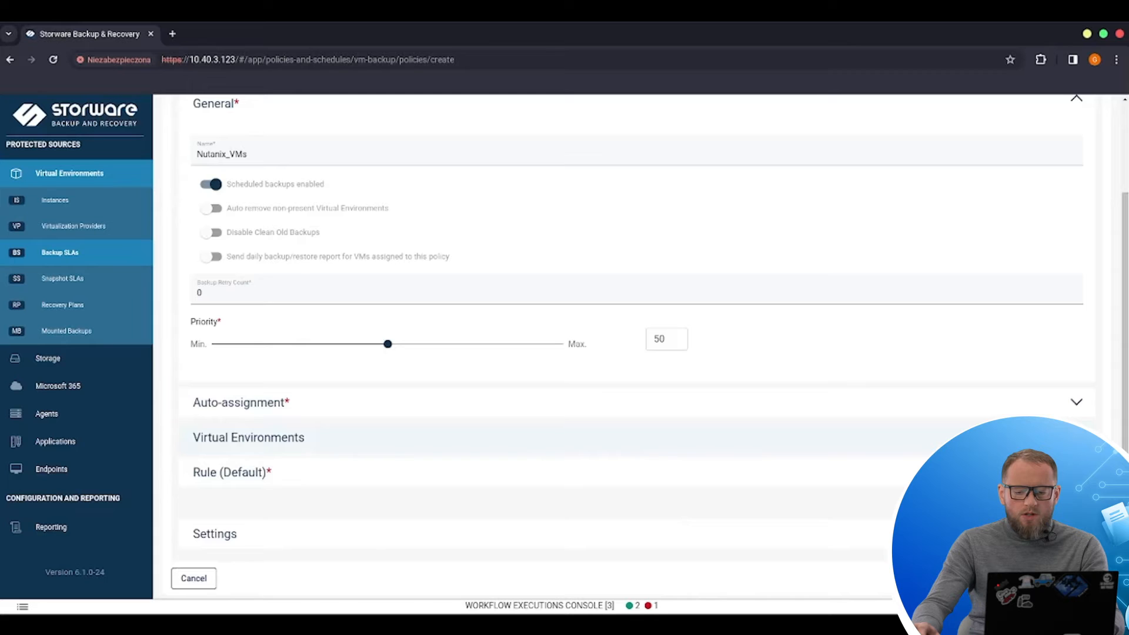
Step: Select the alpine-vm1 virtual machine in the policy's Virtual Environments section
{"action": "left_click", "coordinate": [1076, 437]}
{"action": "scroll", "coordinate": [645, 376], "scroll_direction": "down", "scroll_amount": 3}
{"action": "scroll", "coordinate": [346, 337], "scroll_direction": "down", "scroll_amount": 1}
{"action": "scroll", "coordinate": [346, 337], "scroll_direction": "down", "scroll_amount": 3}
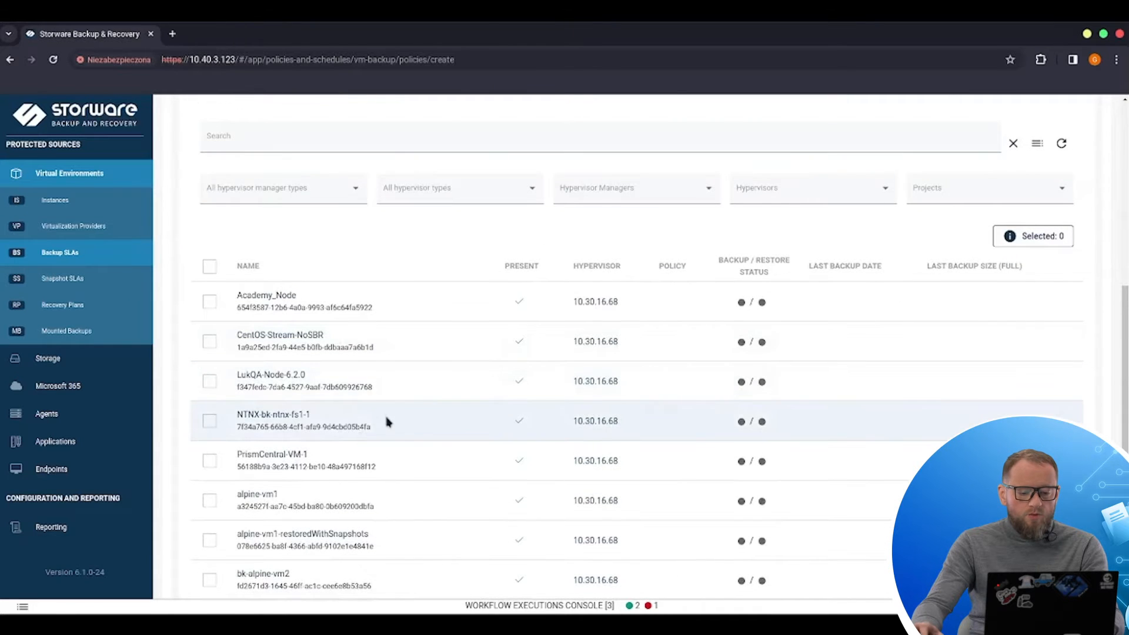
{"action": "scroll", "coordinate": [382, 422], "scroll_direction": "down", "scroll_amount": 2}
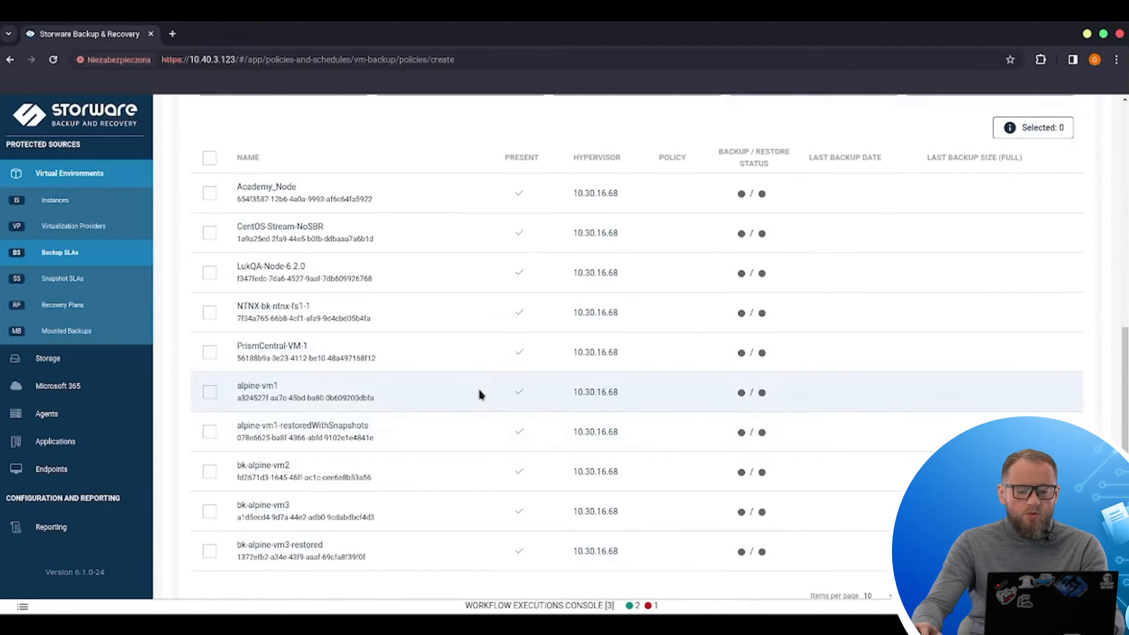
{"action": "left_click", "coordinate": [209, 393]}
Step: Add a Full Backup schedule named weekly_full running on Mondays to the Default rule
{"action": "scroll", "coordinate": [890, 322], "scroll_direction": "up", "scroll_amount": 2}
{"action": "scroll", "coordinate": [945, 347], "scroll_direction": "down", "scroll_amount": 5}
{"action": "left_click", "coordinate": [1076, 469]}
{"action": "scroll", "coordinate": [708, 396], "scroll_direction": "down", "scroll_amount": 3}
{"action": "scroll", "coordinate": [496, 386], "scroll_direction": "down", "scroll_amount": 3}
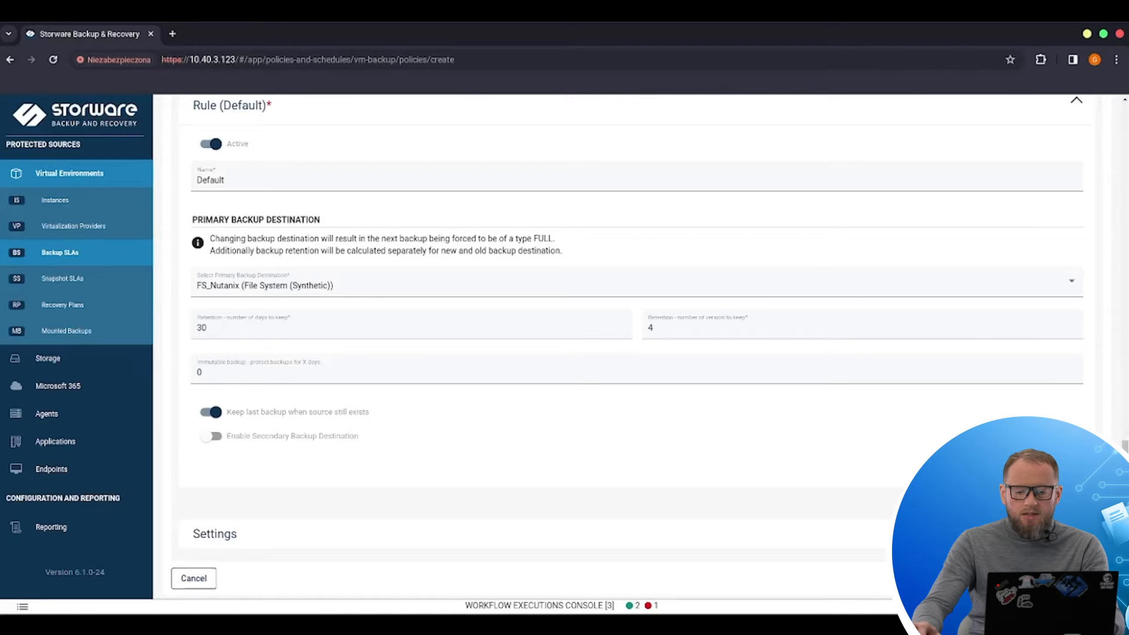
{"action": "left_click", "coordinate": [1033, 464]}
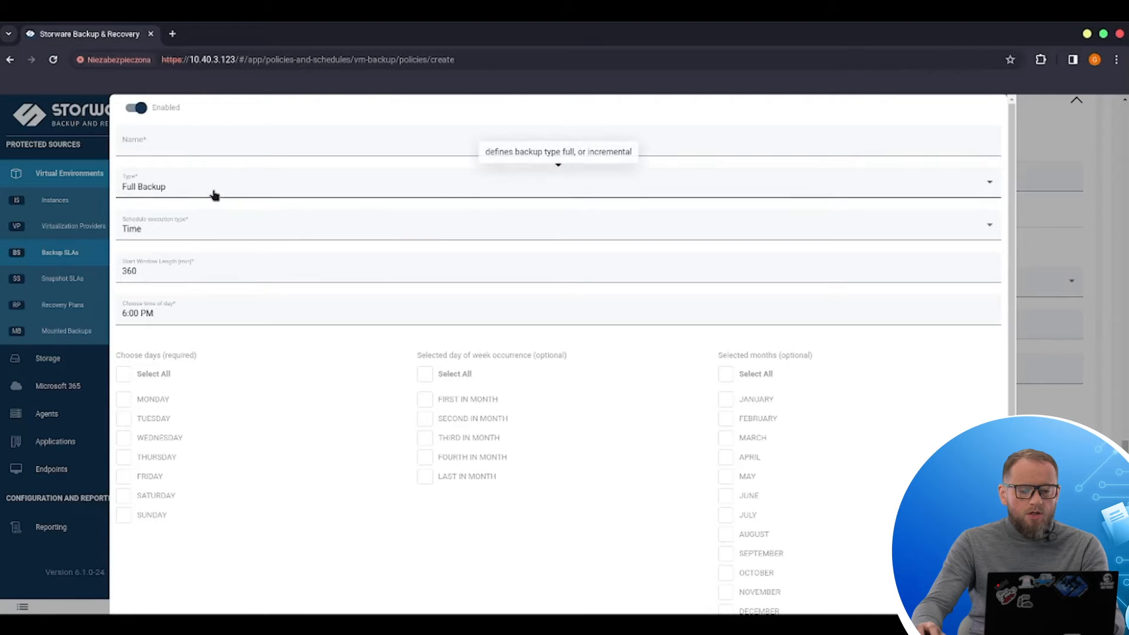
{"action": "left_click", "coordinate": [177, 152]}
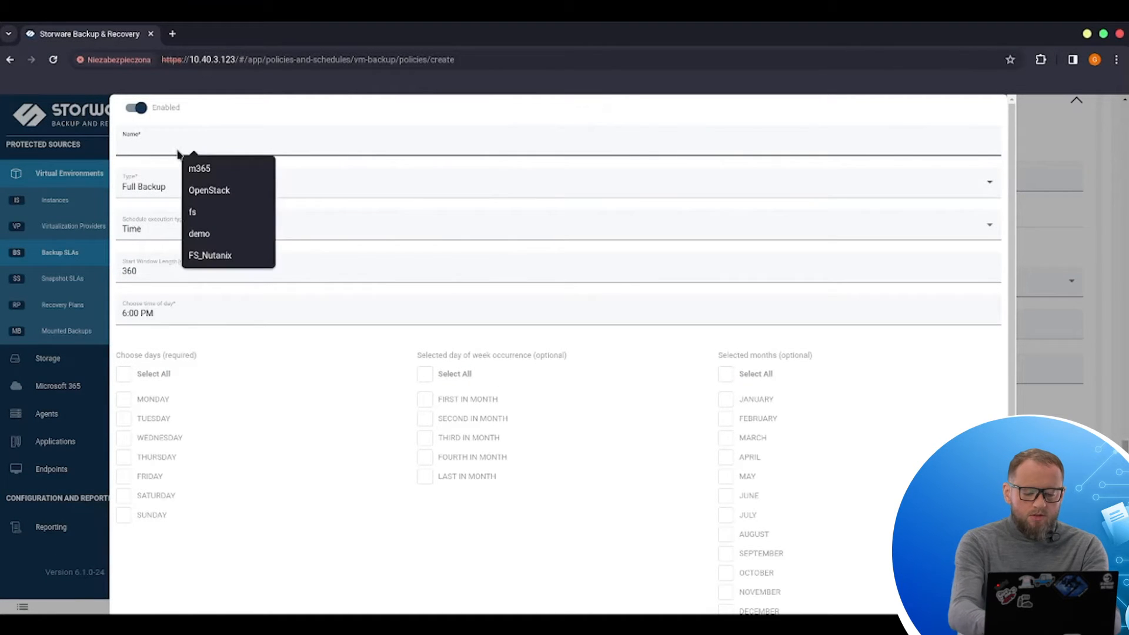
{"action": "type", "text": "weekl"}
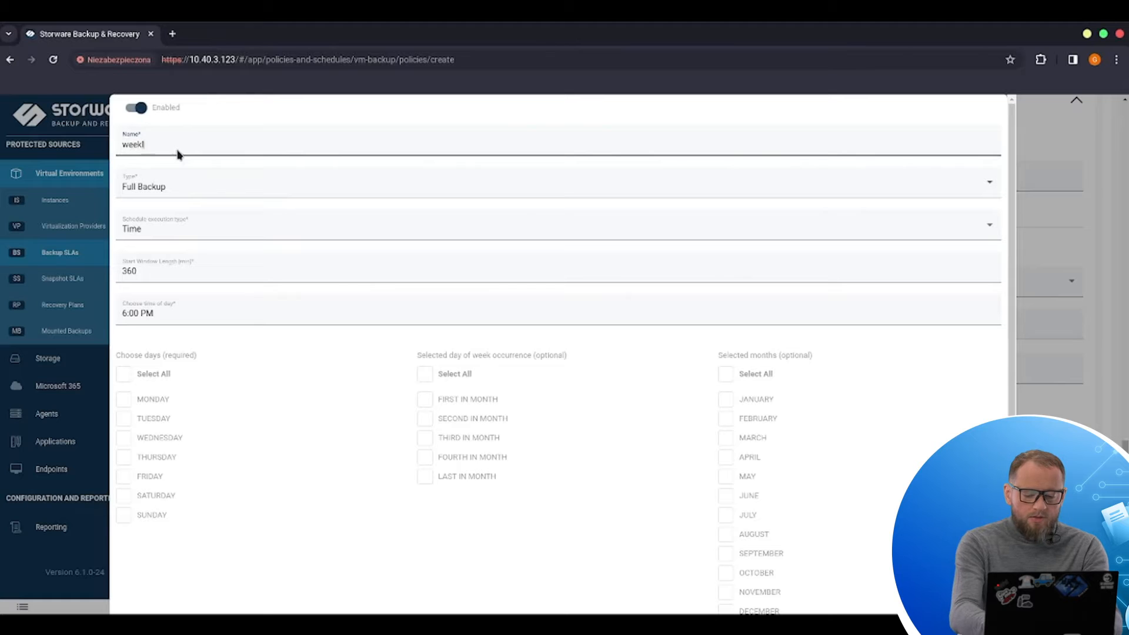
{"action": "type", "text": "y_full"}
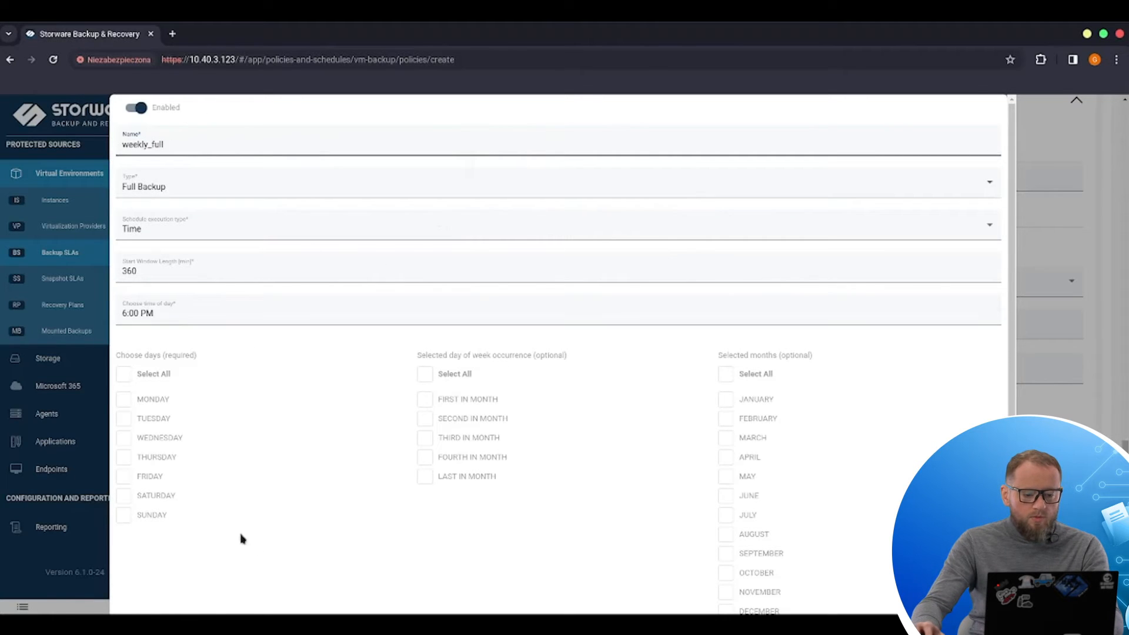
{"action": "left_click", "coordinate": [124, 399]}
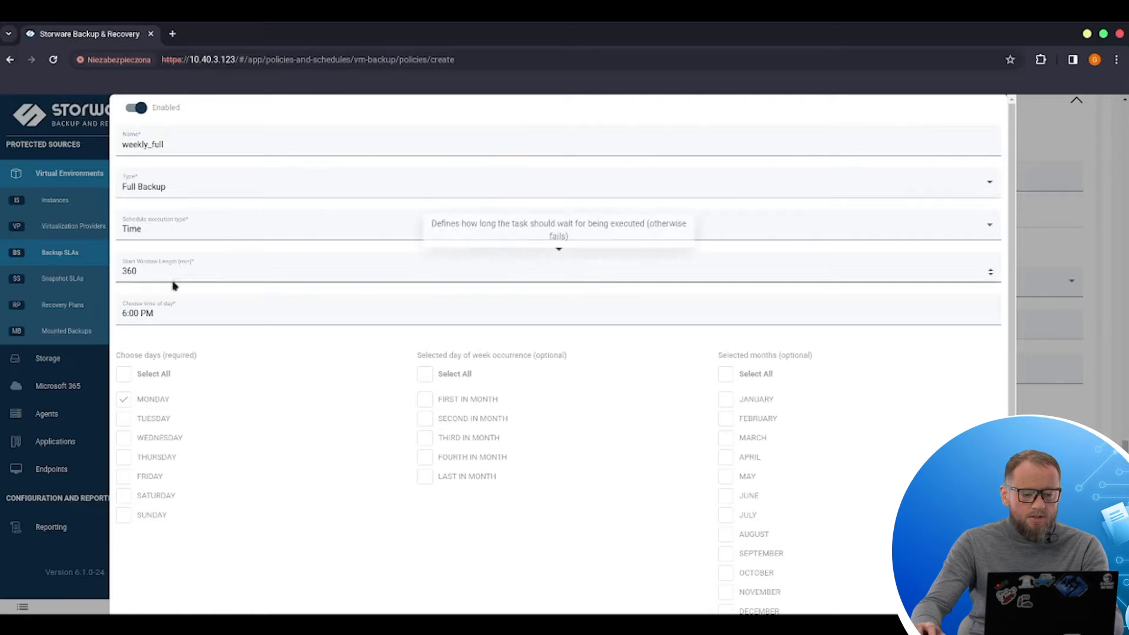
{"action": "scroll", "coordinate": [731, 370], "scroll_direction": "down", "scroll_amount": 1}
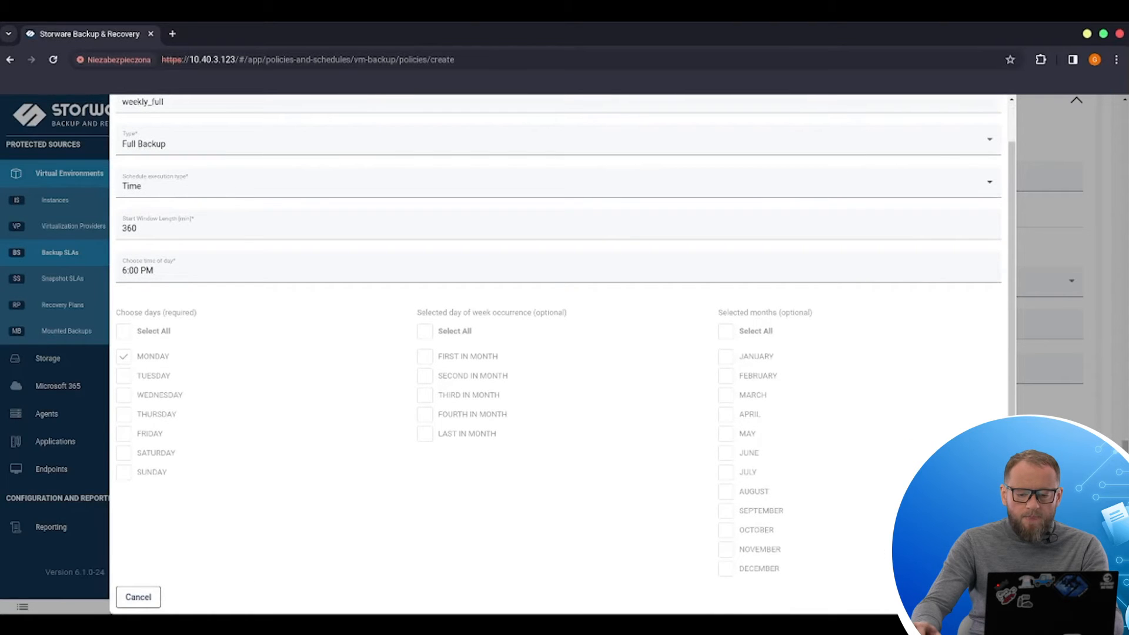
{"action": "left_click", "coordinate": [980, 597]}
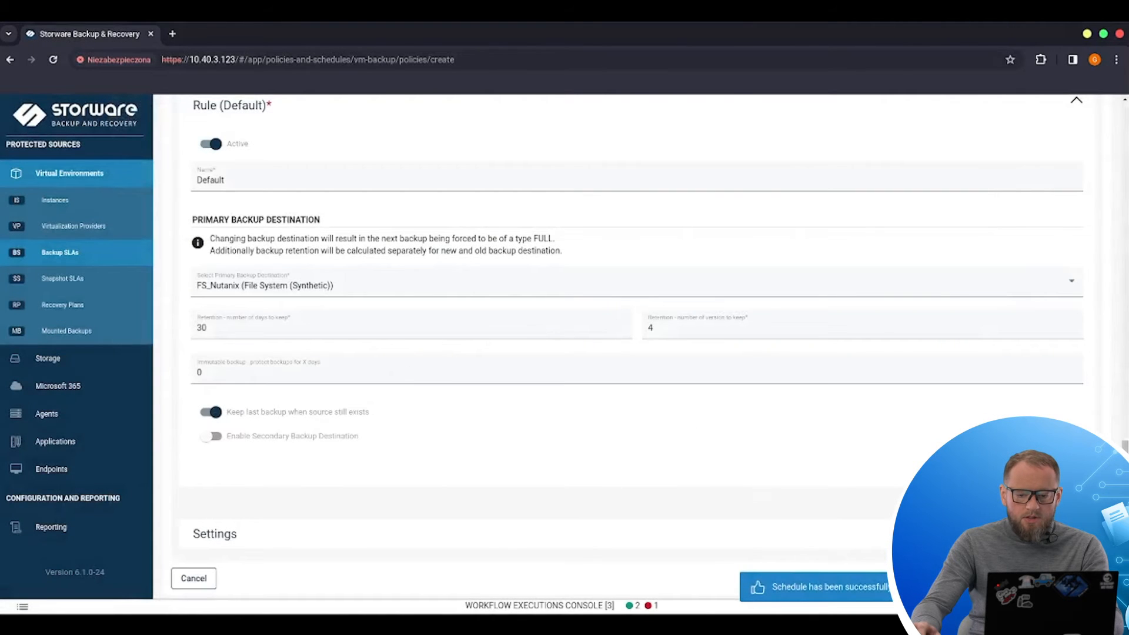
Step: Add an Incremental Backup schedule named daily-inc running Tuesday through Sunday to the Default rule
{"action": "left_click", "coordinate": [1033, 464]}
{"action": "left_click", "coordinate": [182, 193]}
{"action": "left_click", "coordinate": [164, 213]}
{"action": "left_click", "coordinate": [184, 145]}
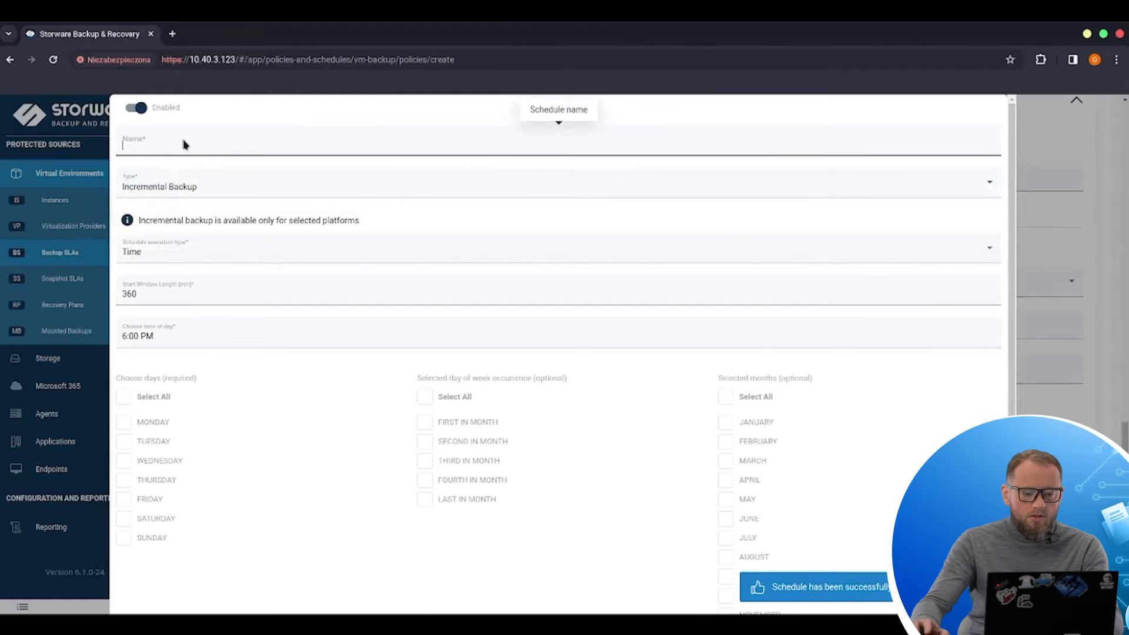
{"action": "type", "text": "dai"}
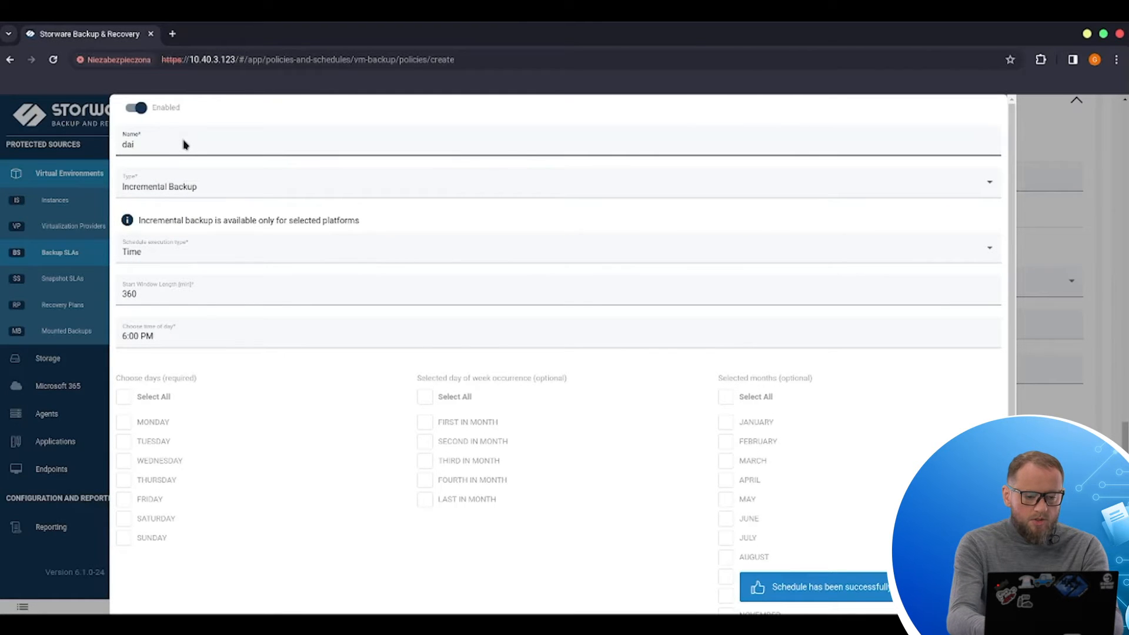
{"action": "type", "text": "ly"}
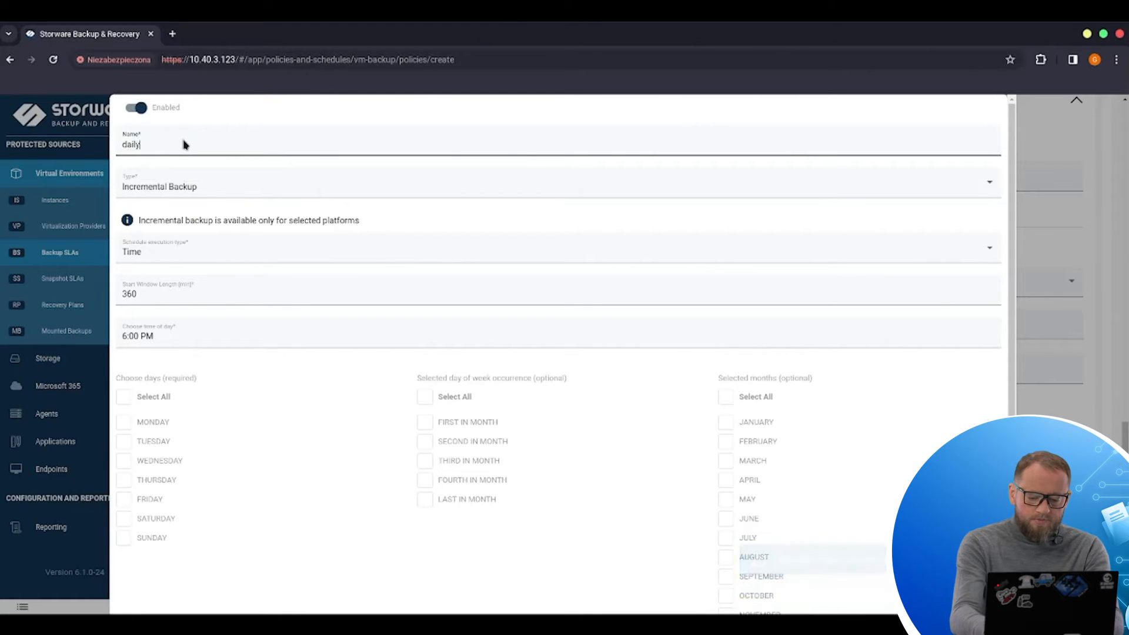
{"action": "type", "text": "-inc"}
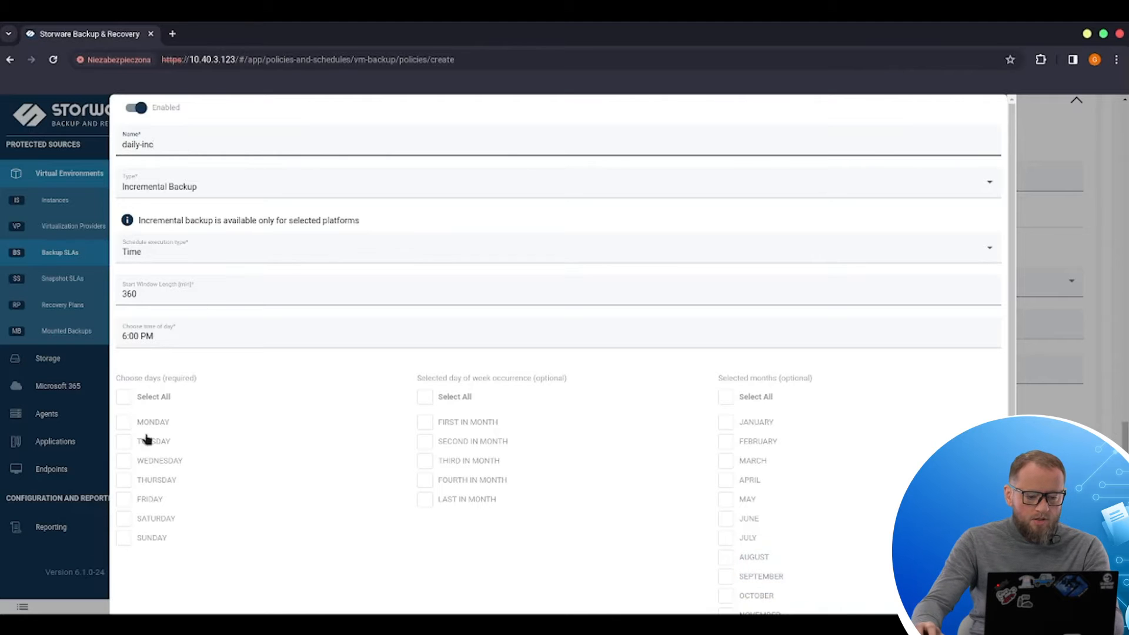
{"action": "left_click", "coordinate": [129, 399]}
{"action": "left_click", "coordinate": [124, 423]}
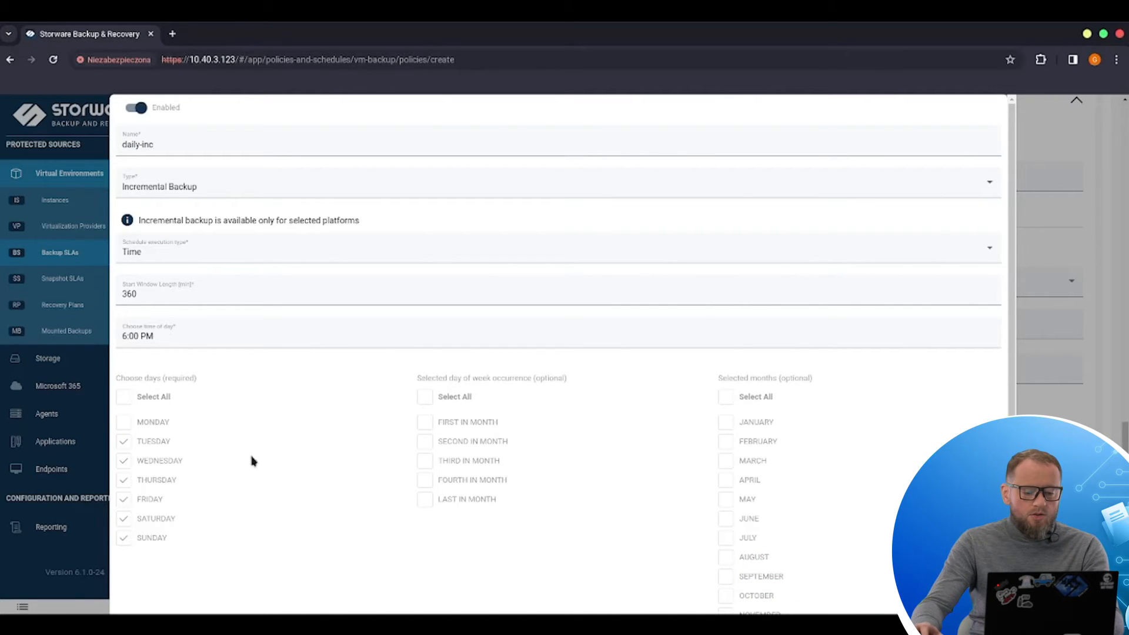
{"action": "scroll", "coordinate": [252, 461], "scroll_direction": "down", "scroll_amount": 2}
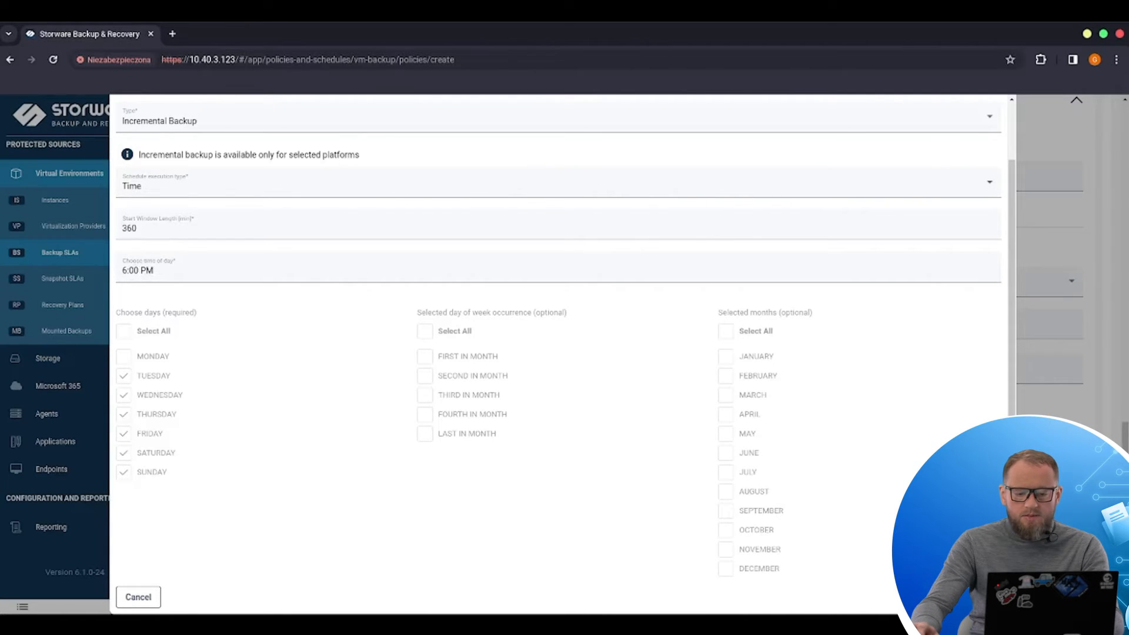
{"action": "left_click", "coordinate": [981, 597]}
Step: Save the new Nutanix_VMs backup policy
{"action": "scroll", "coordinate": [478, 450], "scroll_direction": "down", "scroll_amount": 3}
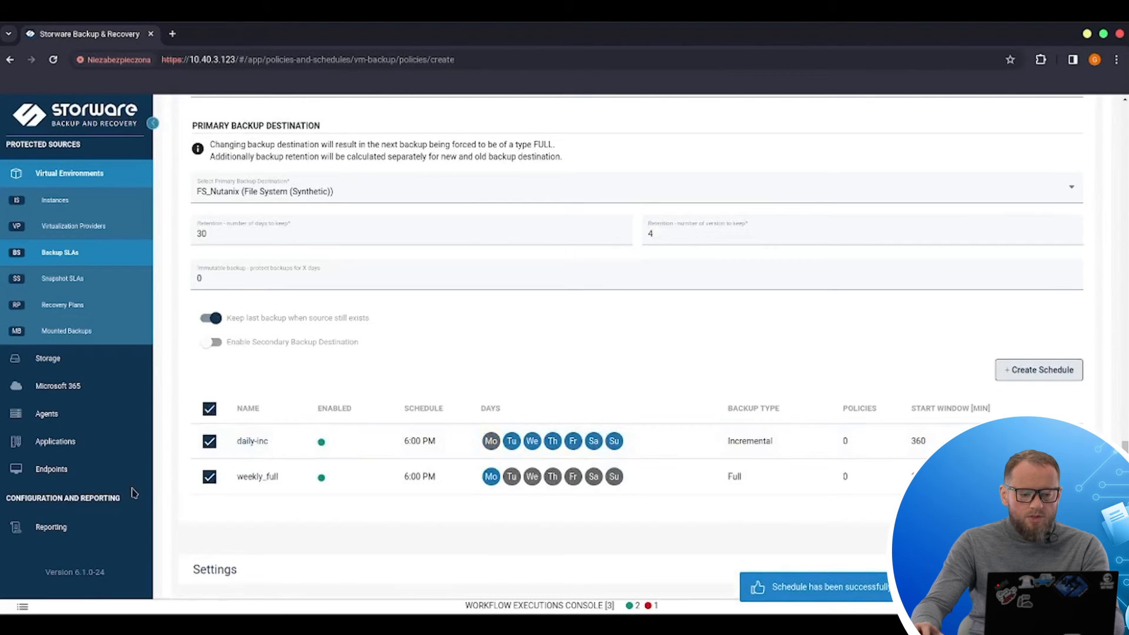
{"action": "scroll", "coordinate": [646, 347], "scroll_direction": "down", "scroll_amount": 1}
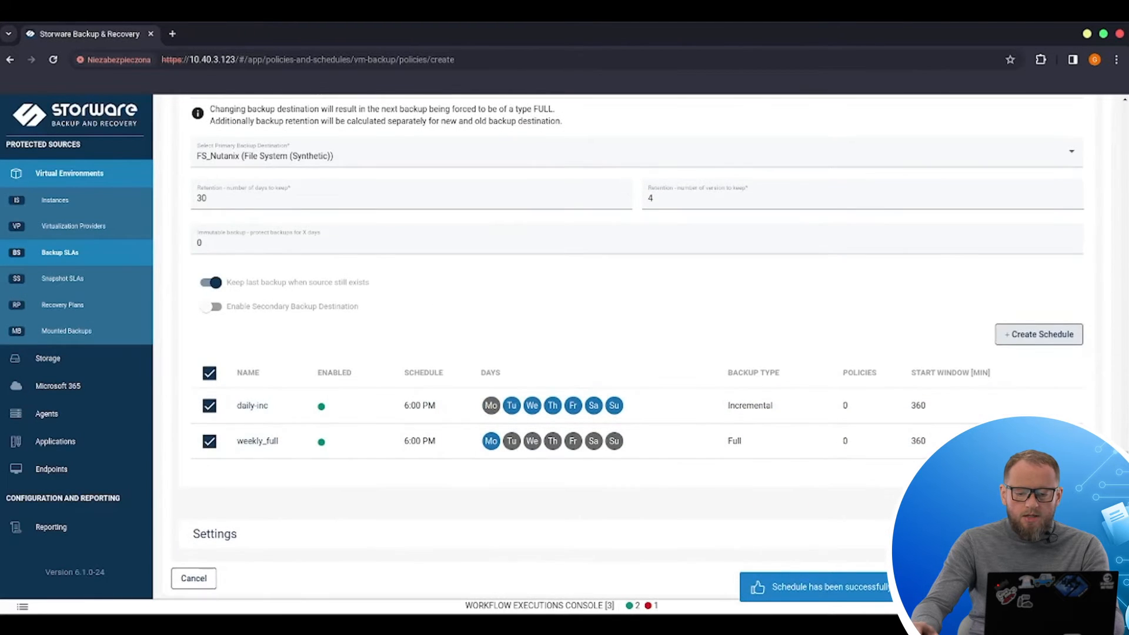
{"action": "left_click", "coordinate": [1085, 578]}
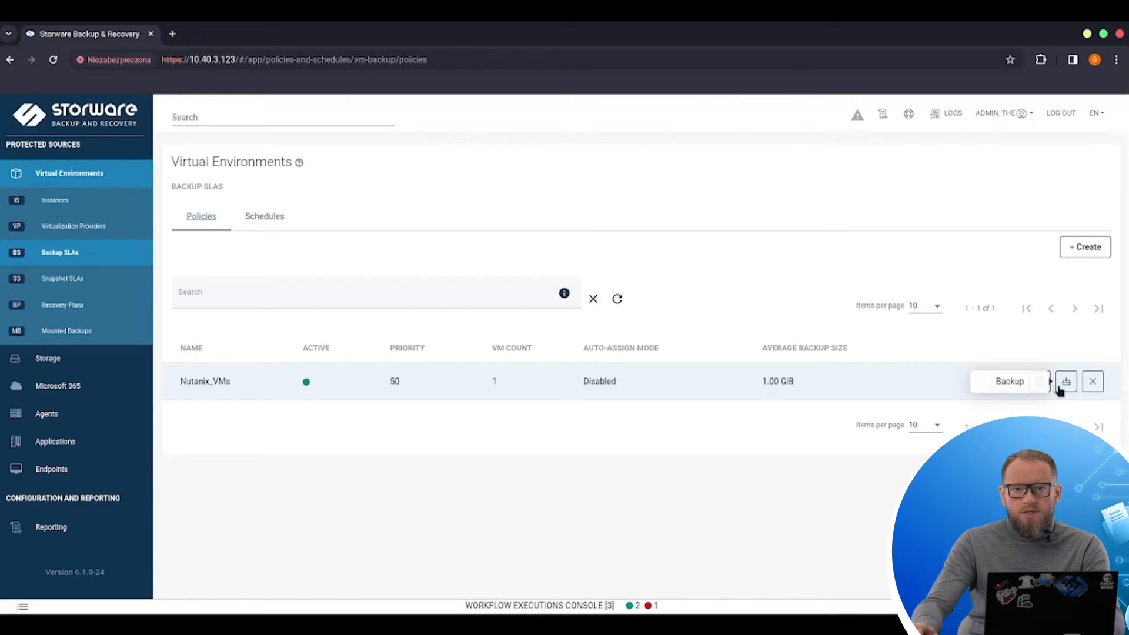
Step: Start an on-demand full backup of alpine-vm1 from the instances list, sorted by policy
{"action": "left_click", "coordinate": [69, 207]}
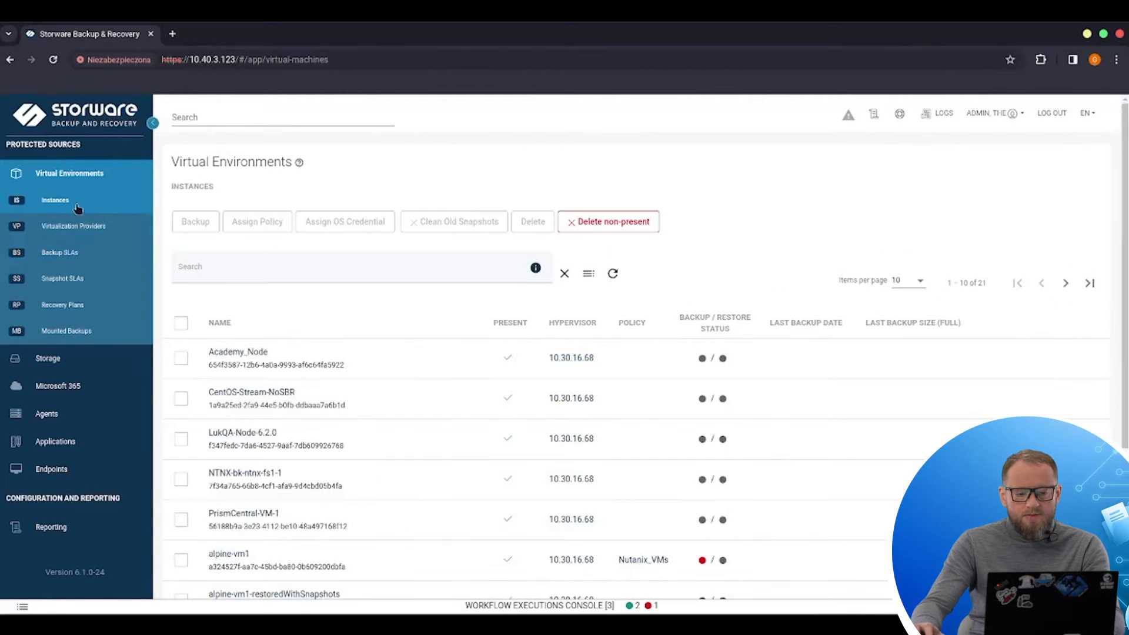
{"action": "left_click", "coordinate": [635, 323]}
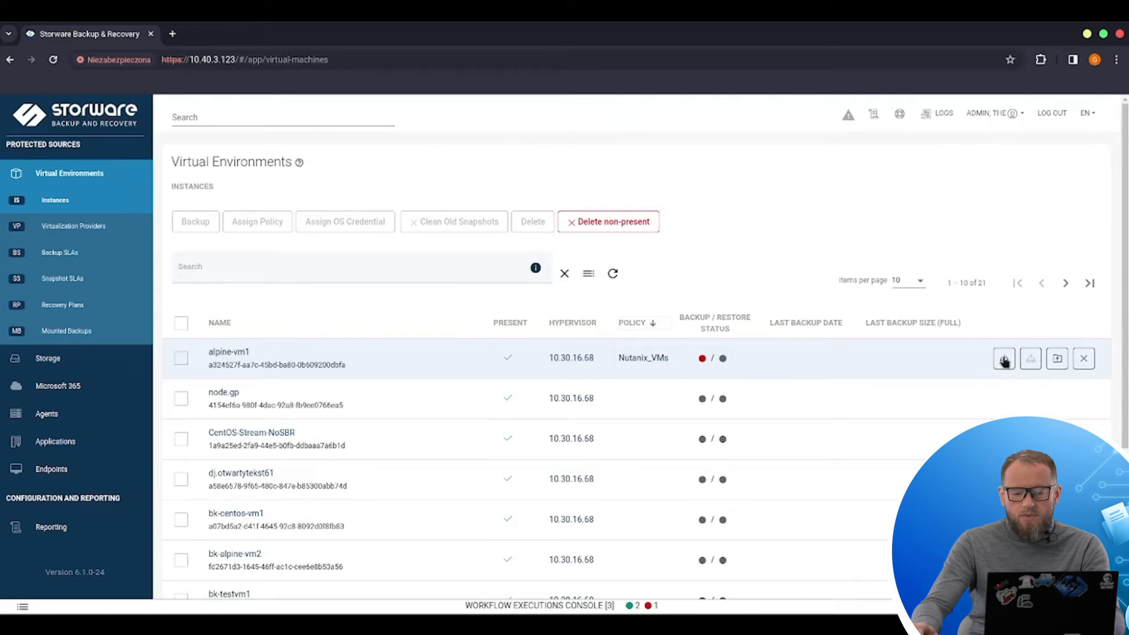
{"action": "left_click", "coordinate": [1003, 362]}
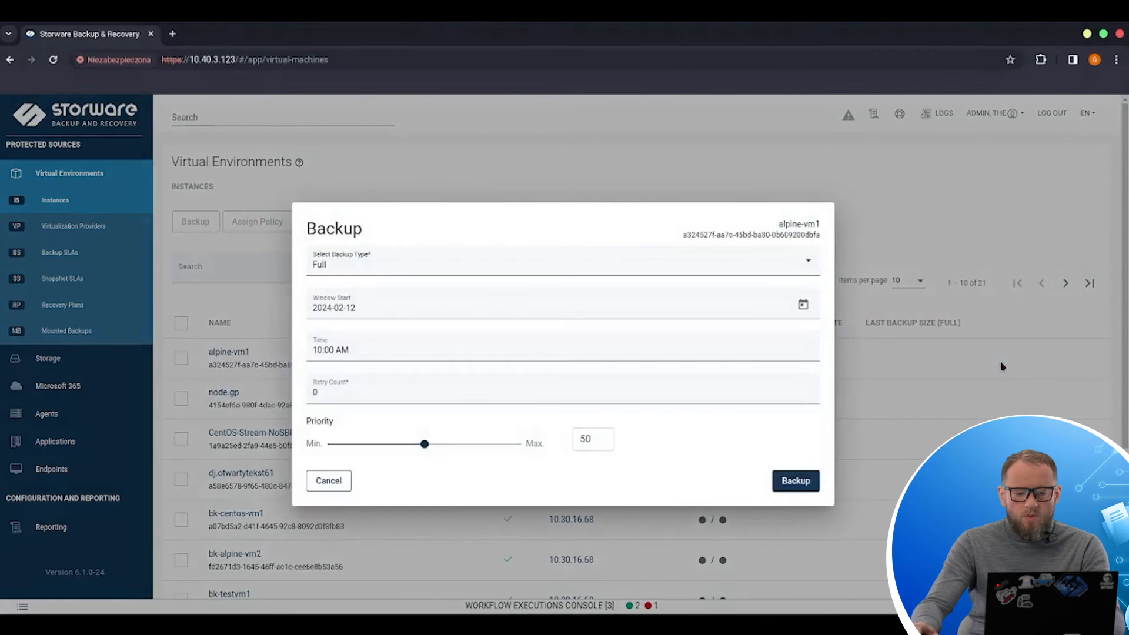
{"action": "left_click", "coordinate": [795, 481]}
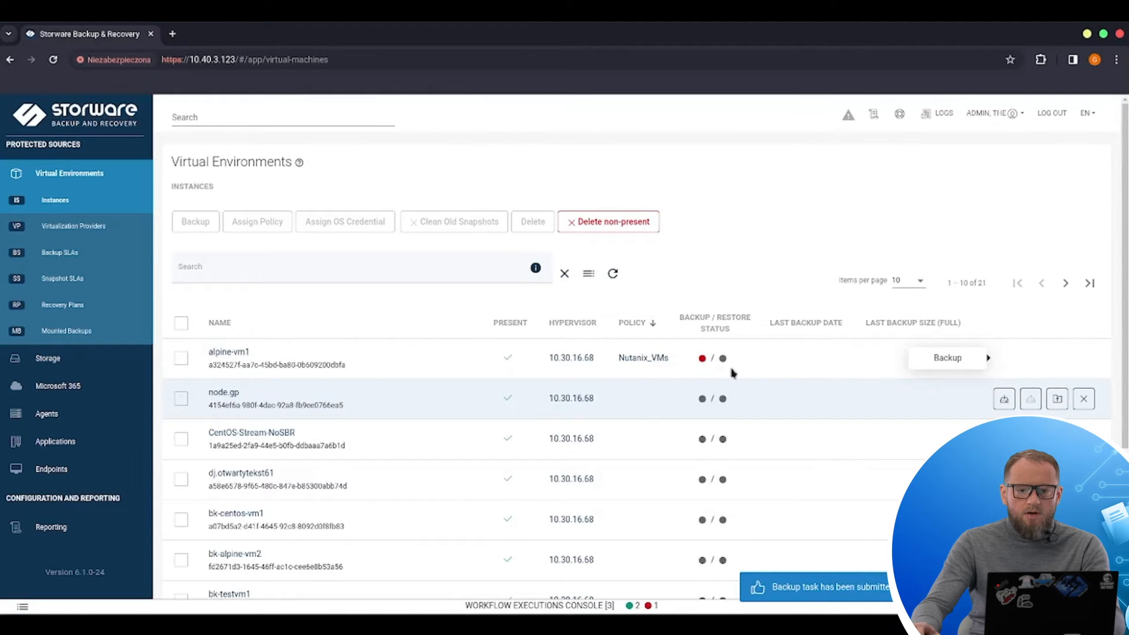
Step: Open the workflow executions console and inspect the alpine-vm1 backup task's stages before closing it
{"action": "left_click", "coordinate": [581, 606]}
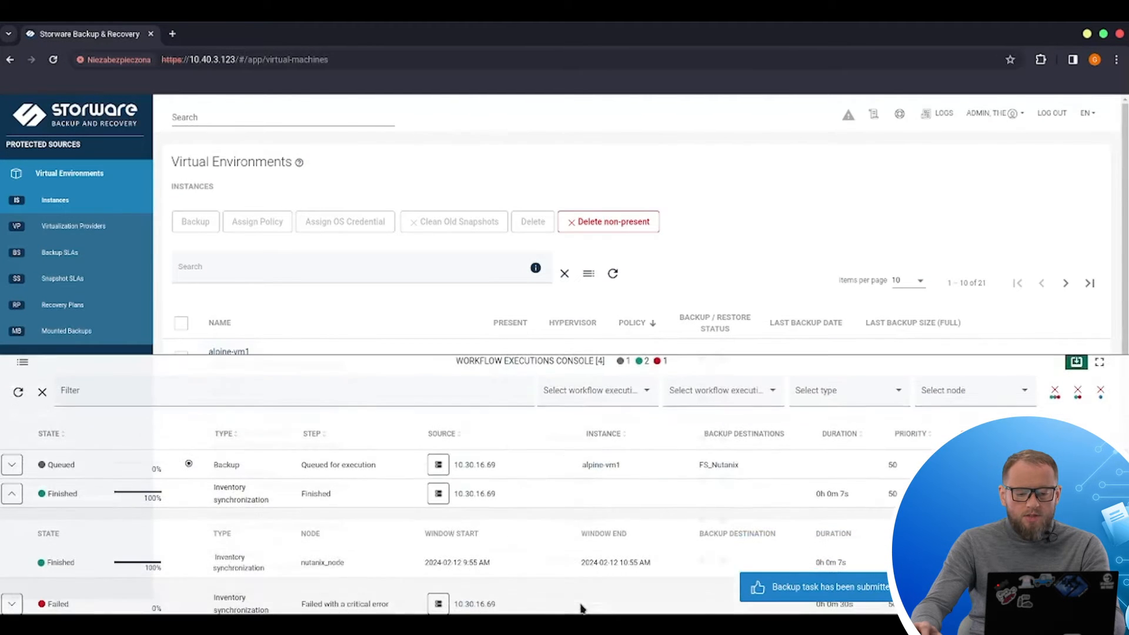
{"action": "left_click", "coordinate": [12, 494]}
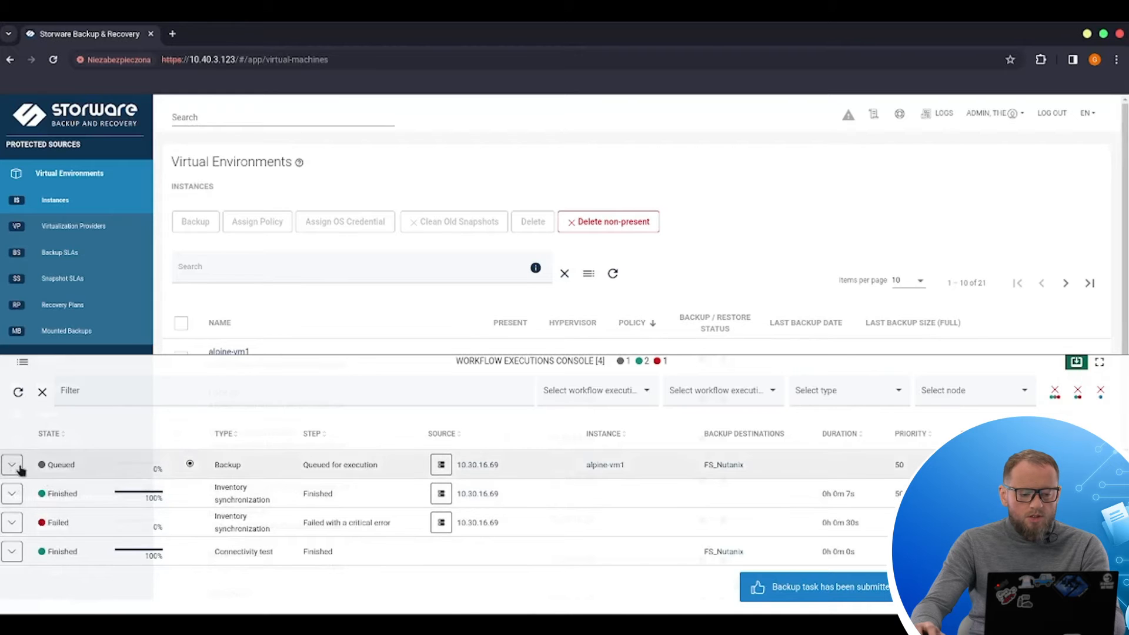
{"action": "left_click", "coordinate": [12, 464]}
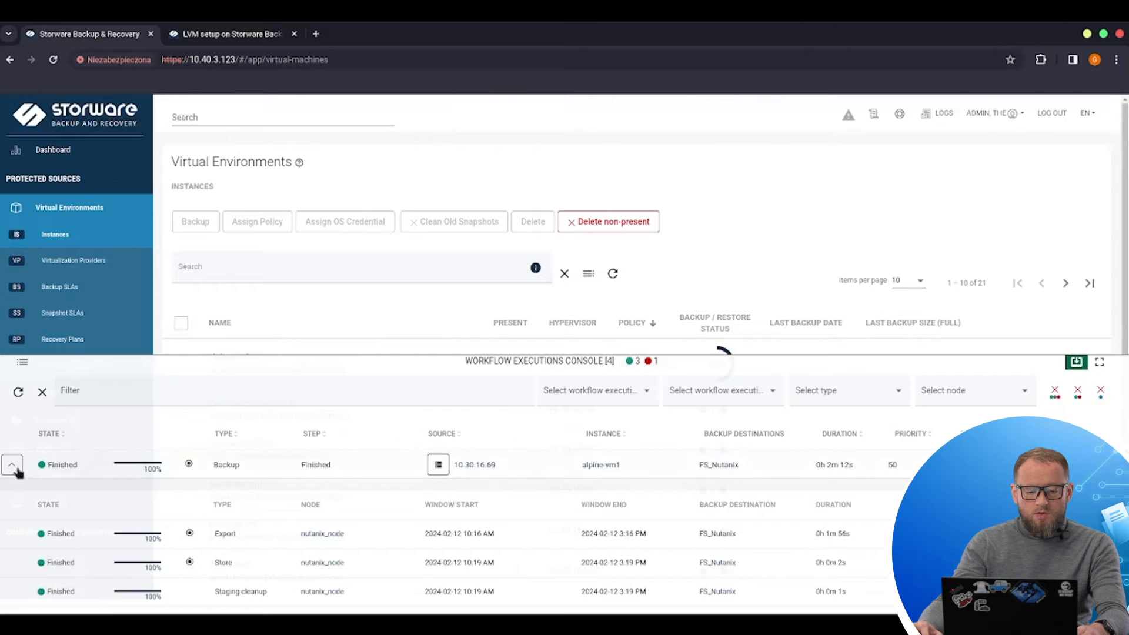
{"action": "left_click", "coordinate": [1076, 362]}
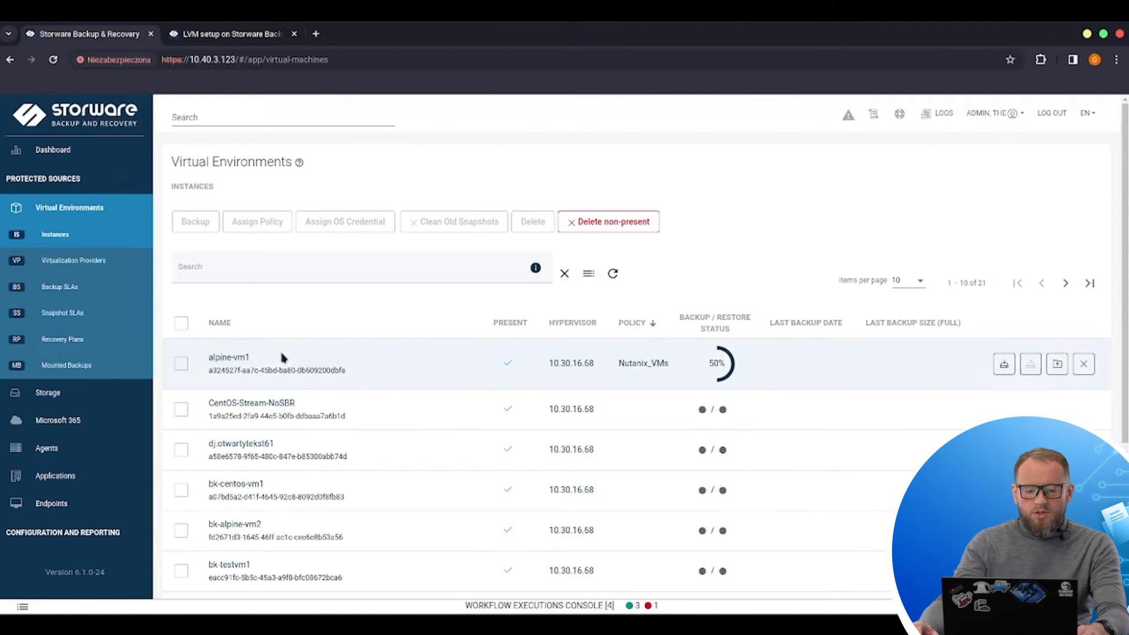
Step: Open alpine-vm1's details and review its daily activity, backup statistics and restore statistics charts
{"action": "left_click", "coordinate": [216, 359]}
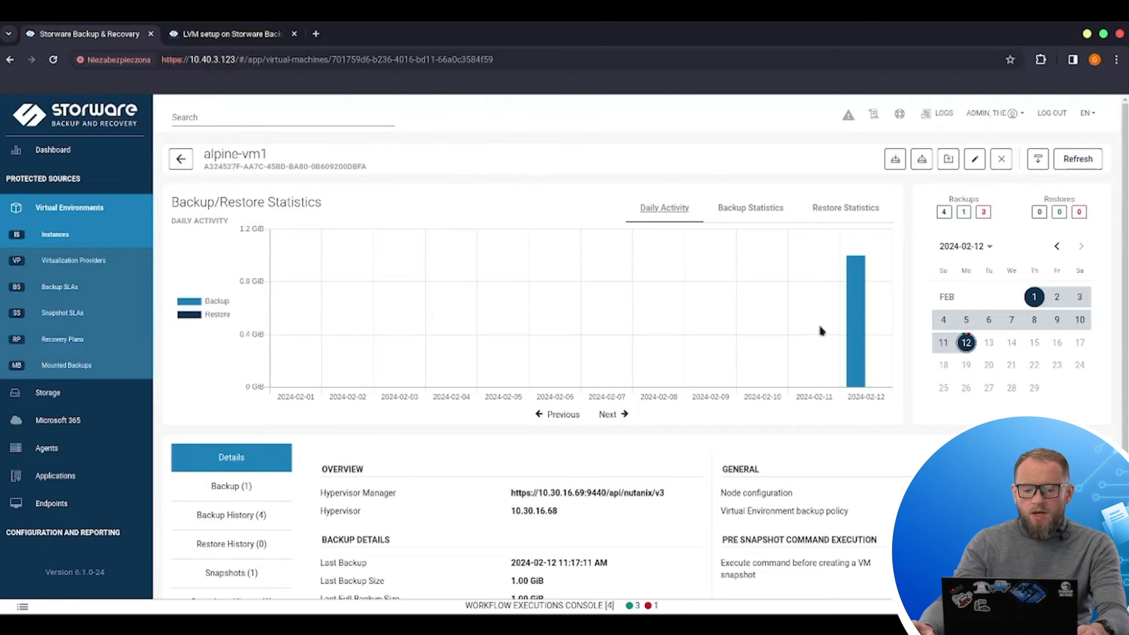
{"action": "mouse_move", "coordinate": [857, 333]}
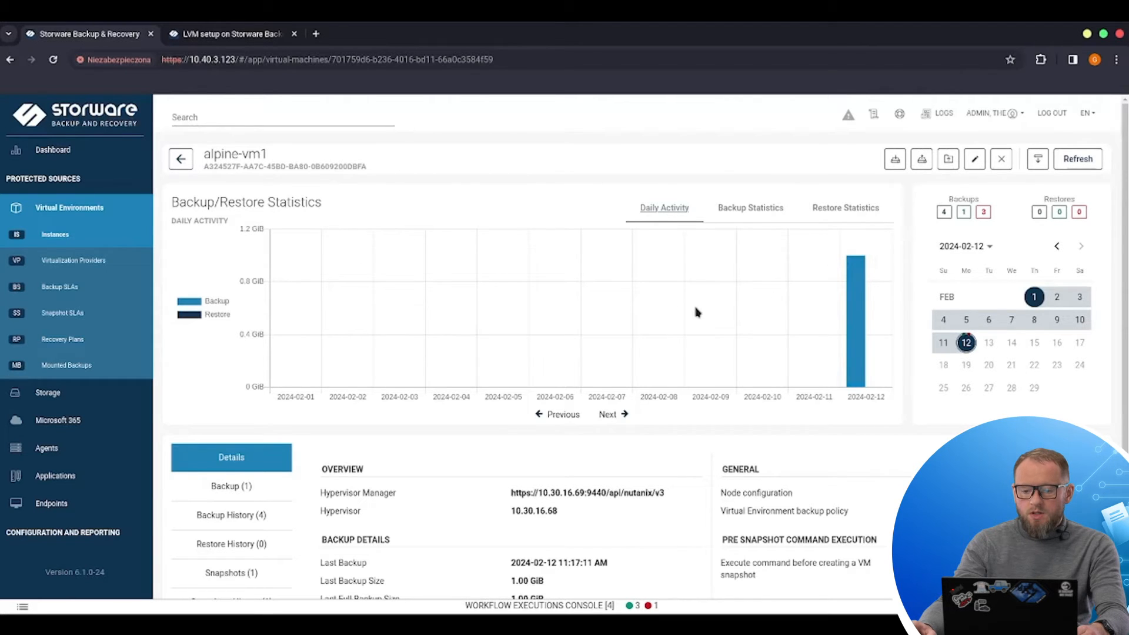
{"action": "left_click", "coordinate": [748, 209]}
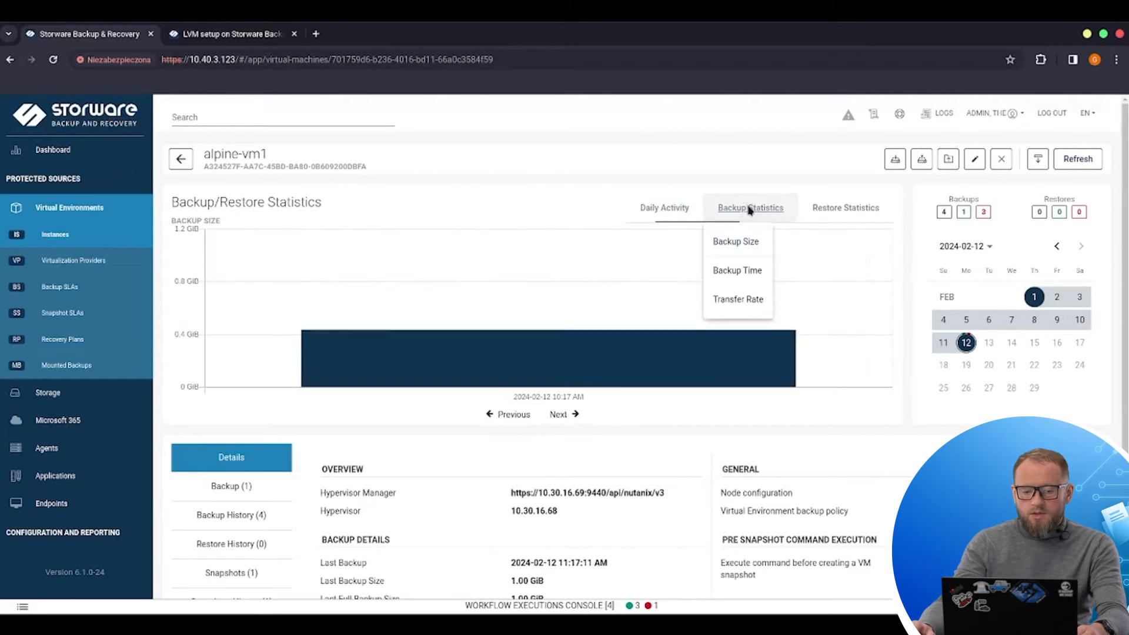
{"action": "left_click", "coordinate": [862, 213]}
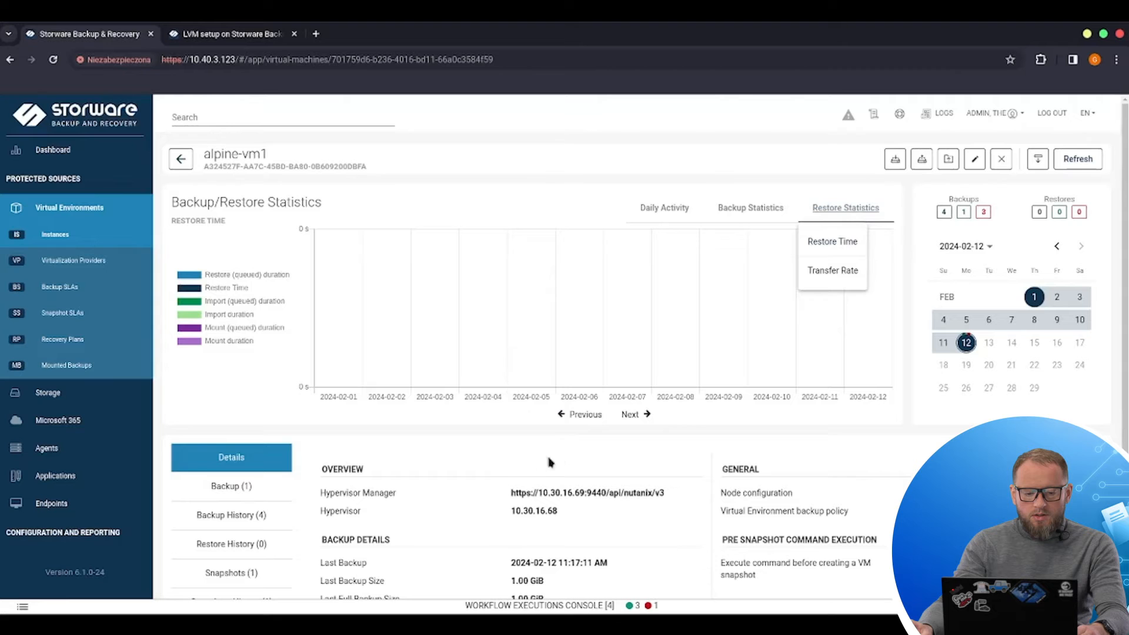
Step: Try setting the alpine-vm1 full backup's retention to Mark to keep or Mark as expired, and cancel the adjustment
{"action": "left_click", "coordinate": [232, 491]}
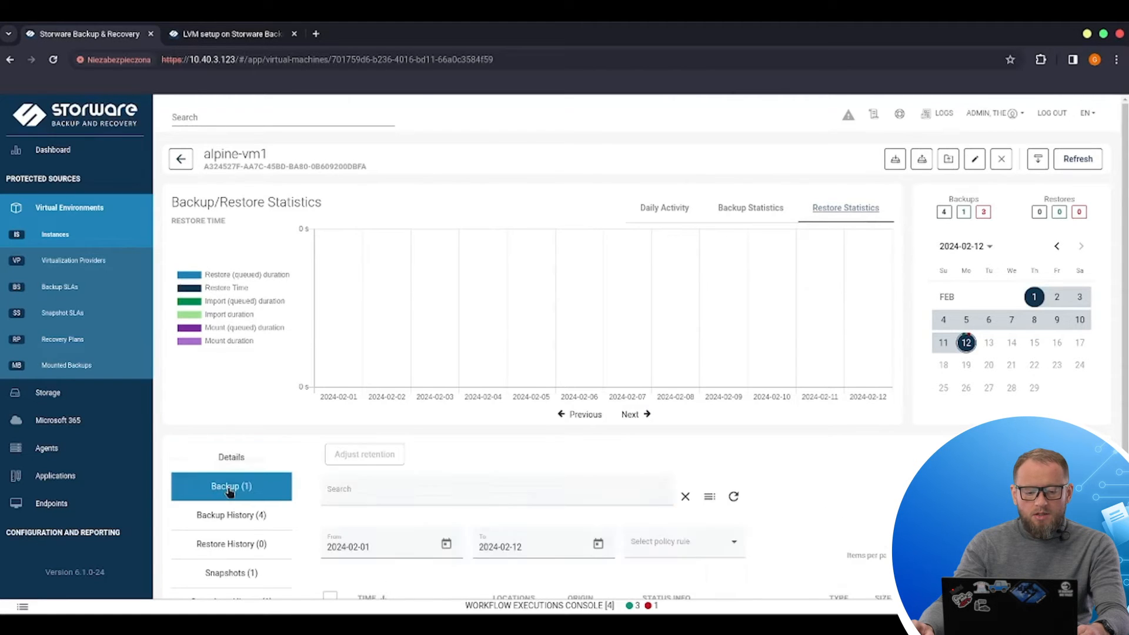
{"action": "scroll", "coordinate": [679, 505], "scroll_direction": "down", "scroll_amount": 3}
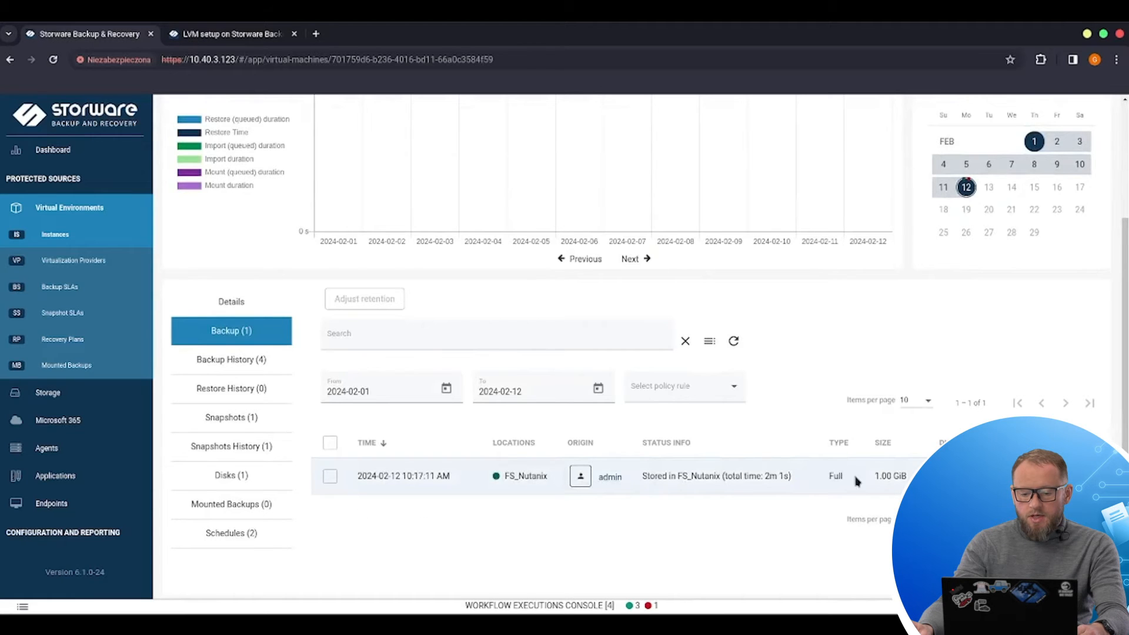
{"action": "left_click", "coordinate": [330, 477]}
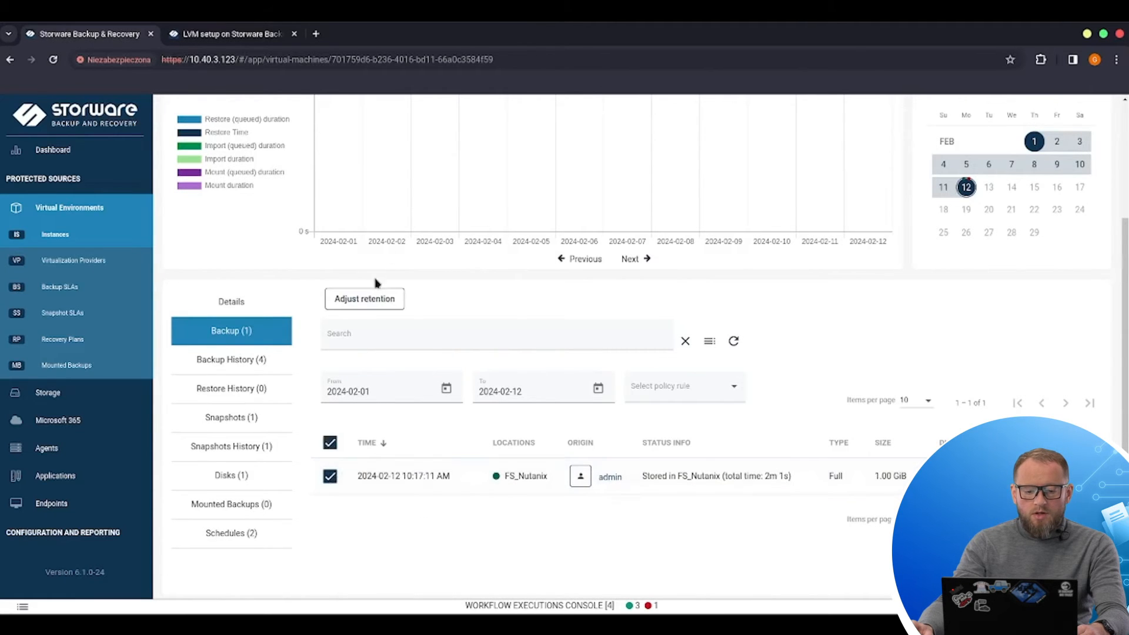
{"action": "left_click", "coordinate": [365, 304]}
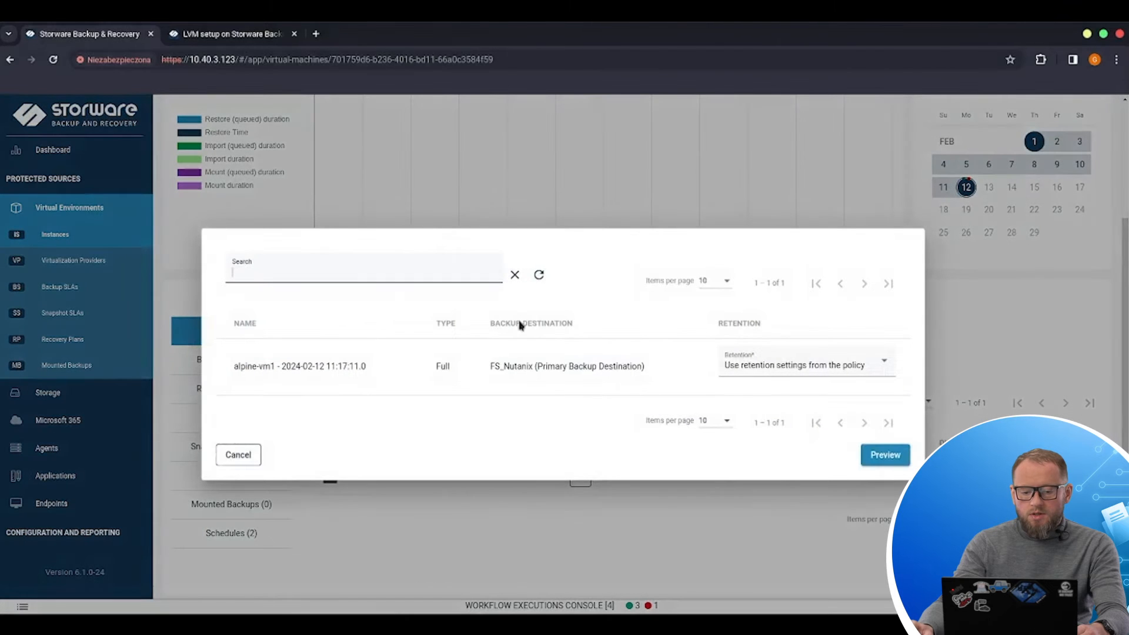
{"action": "left_click", "coordinate": [811, 372]}
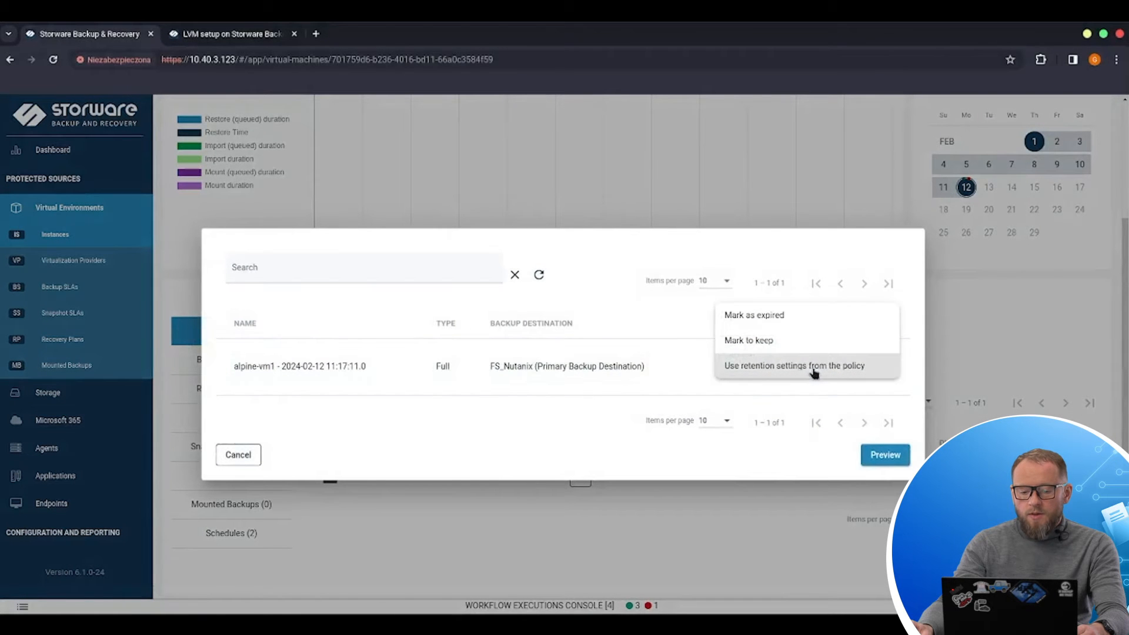
{"action": "left_click", "coordinate": [783, 342]}
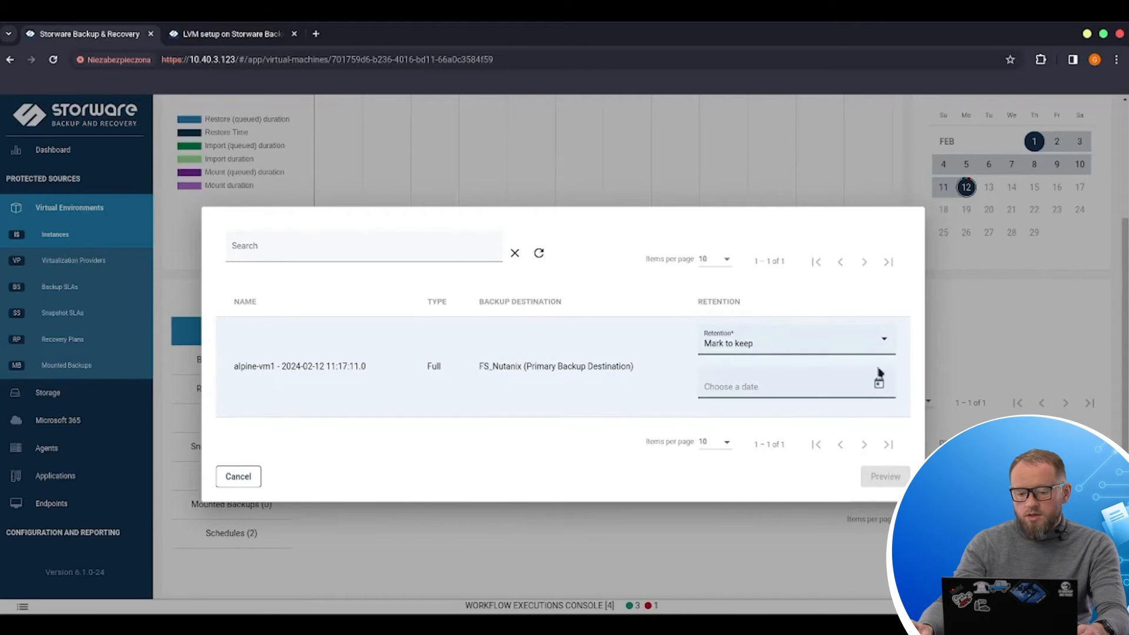
{"action": "left_click", "coordinate": [805, 344]}
{"action": "left_click", "coordinate": [789, 323]}
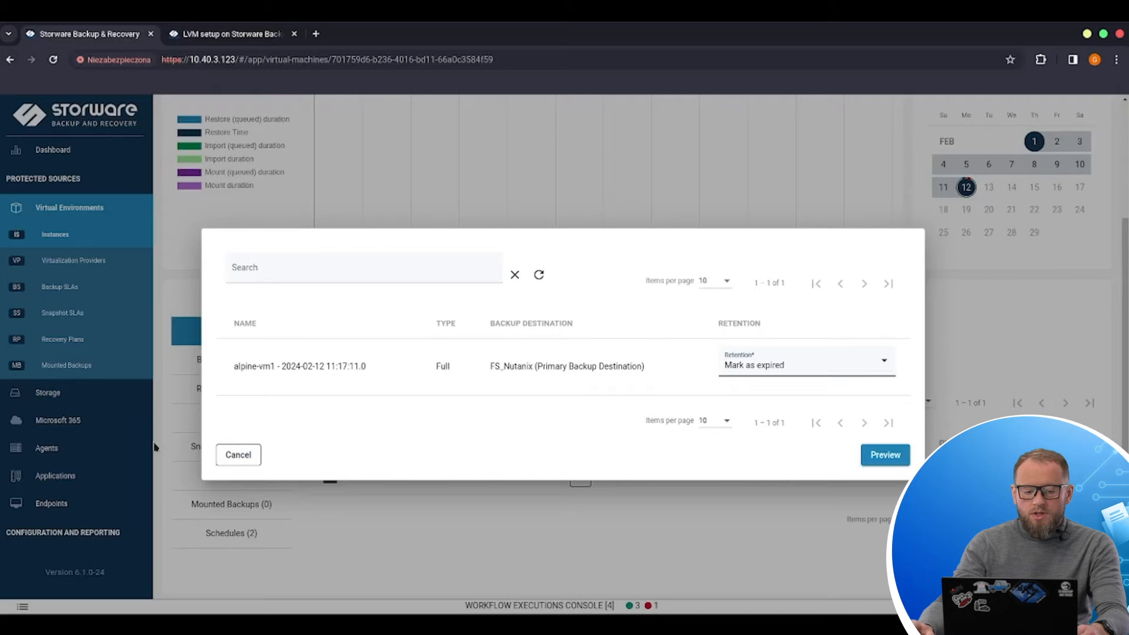
{"action": "left_click", "coordinate": [244, 457]}
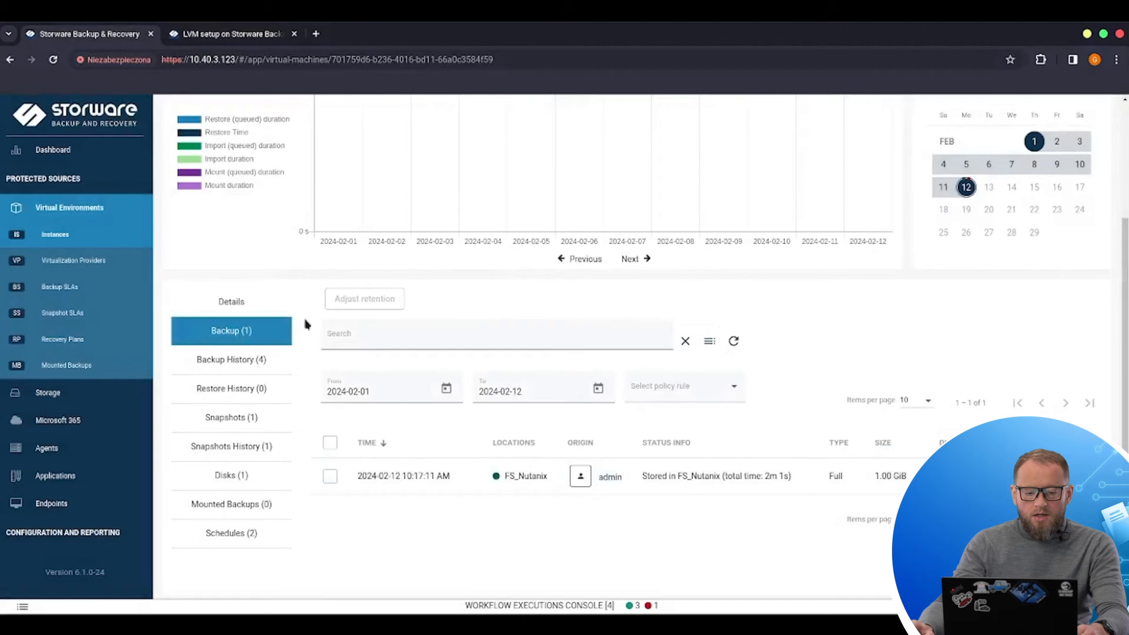
Step: Review the VM's backup history, restore history, snapshots and snapshots history
{"action": "left_click", "coordinate": [247, 359]}
{"action": "scroll", "coordinate": [709, 495], "scroll_direction": "down", "scroll_amount": 2}
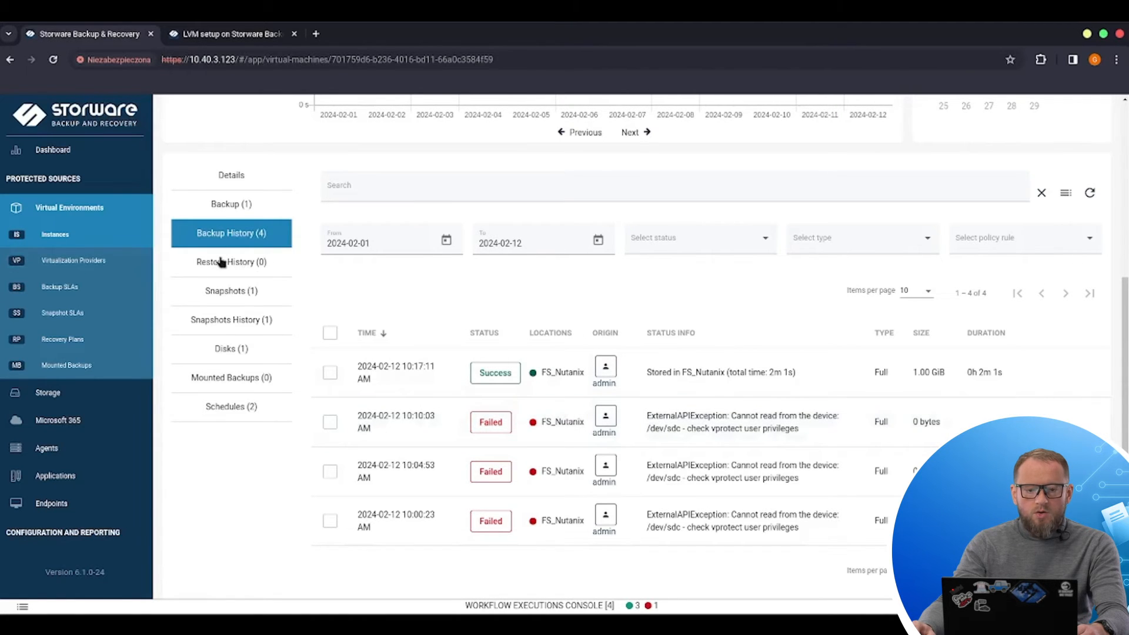
{"action": "left_click", "coordinate": [242, 263]}
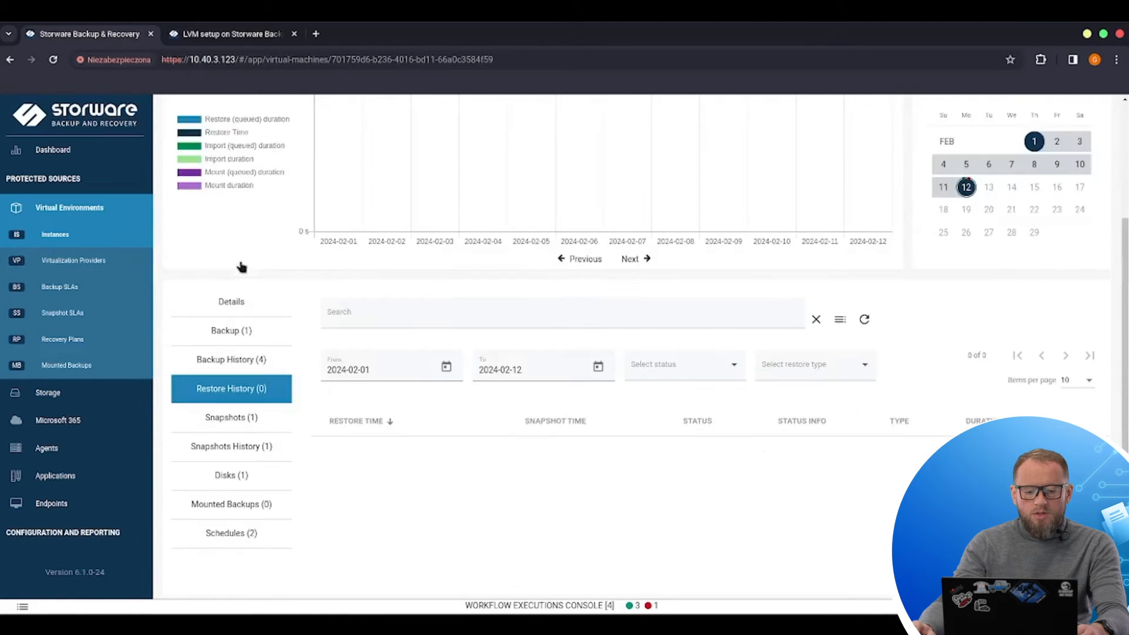
{"action": "left_click", "coordinate": [247, 423]}
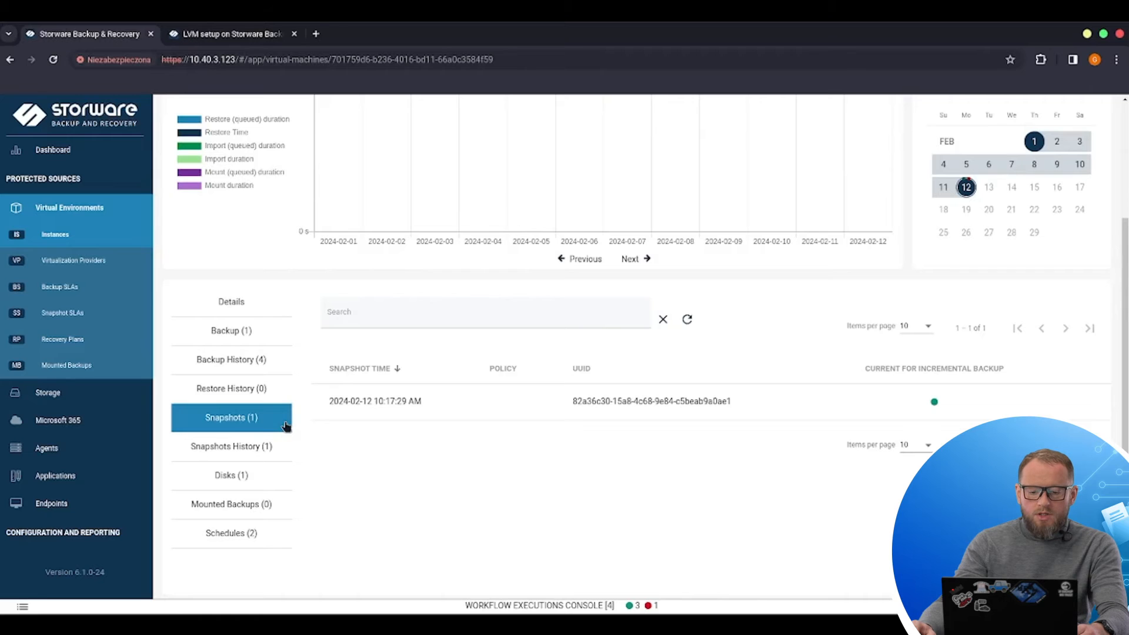
{"action": "mouse_move", "coordinate": [932, 399]}
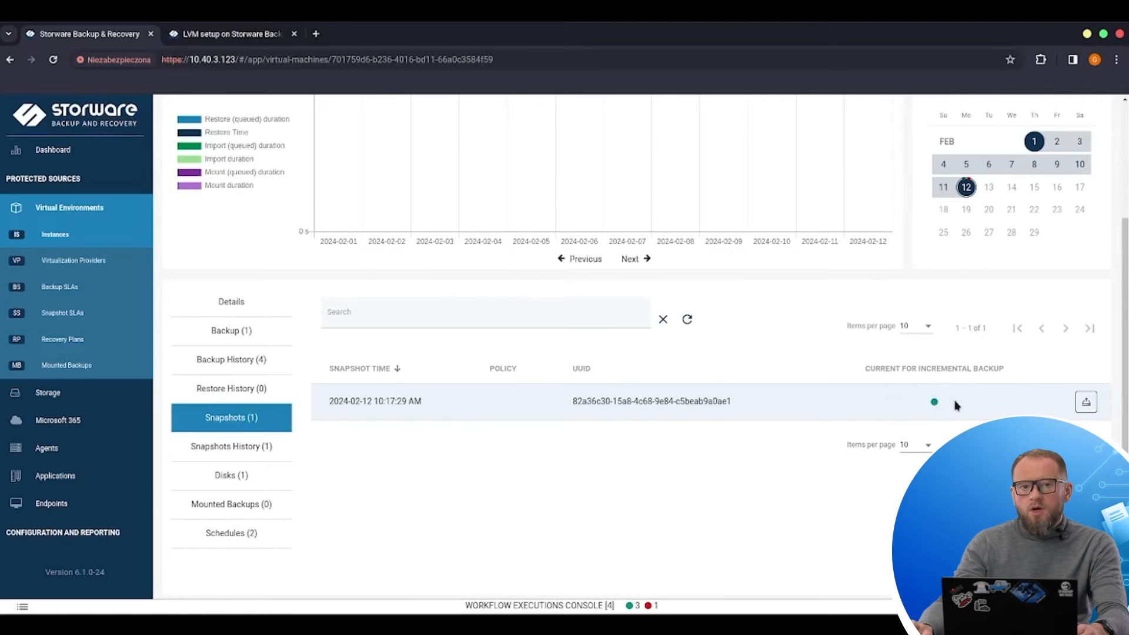
{"action": "left_click", "coordinate": [260, 450]}
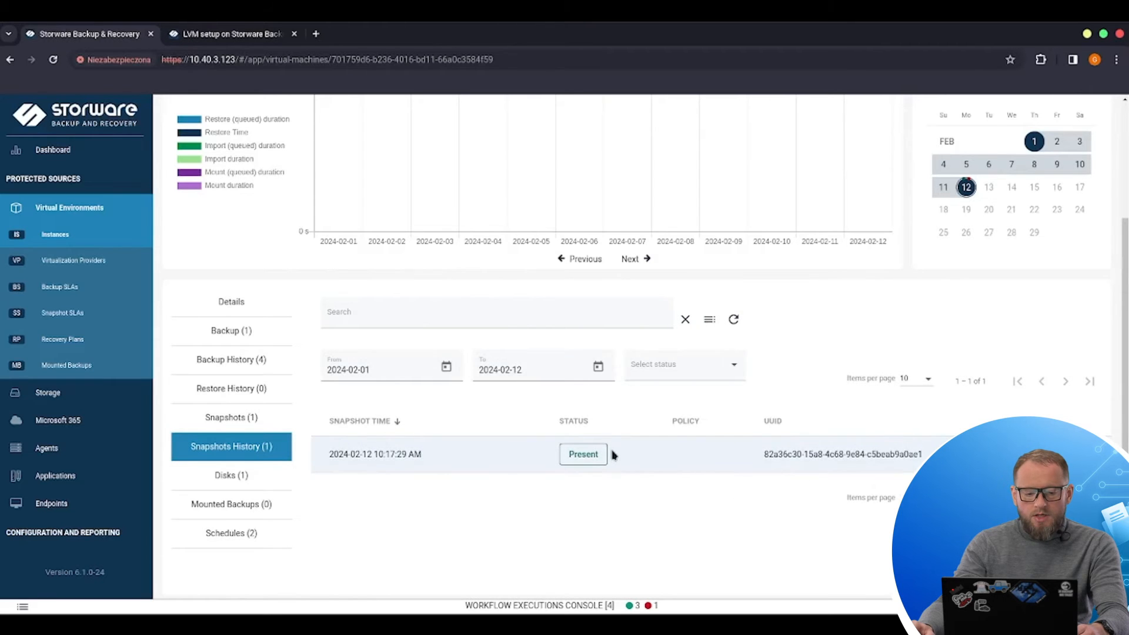
{"action": "left_click", "coordinate": [259, 481]}
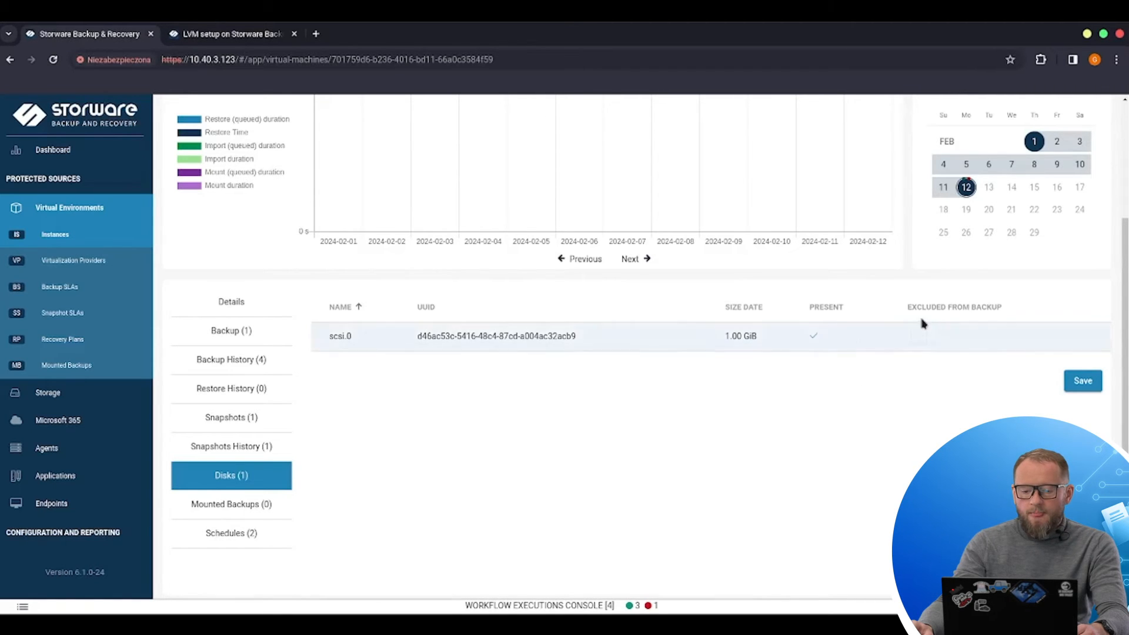
Step: Review the VM's disks and its assigned backup schedules
{"action": "left_click", "coordinate": [919, 338]}
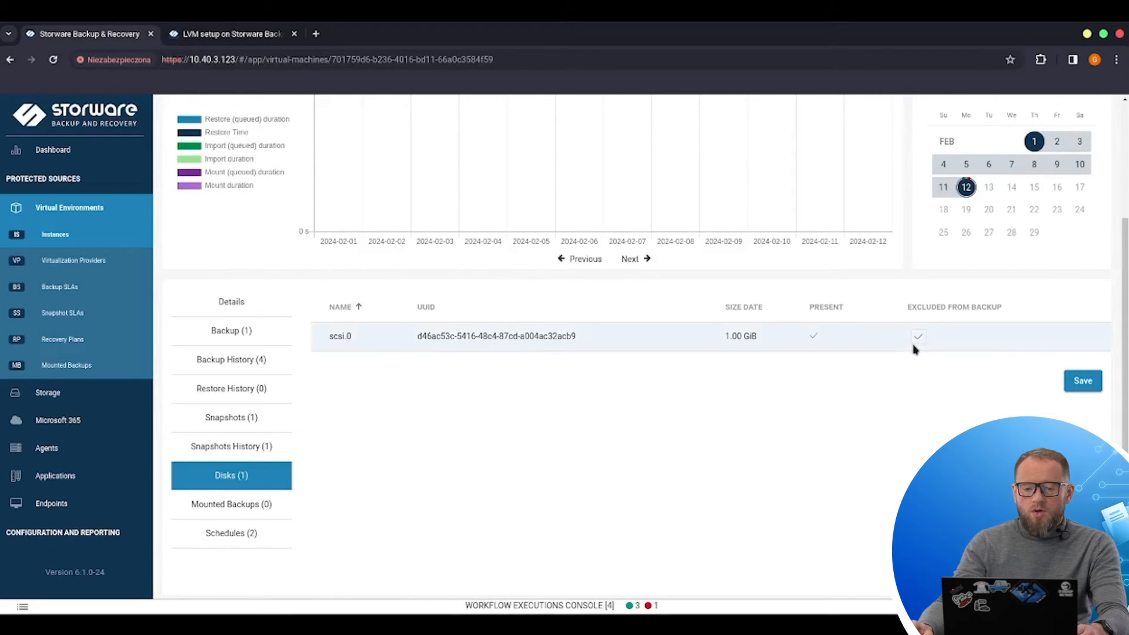
{"action": "scroll", "coordinate": [272, 575], "scroll_direction": "up", "scroll_amount": 1}
{"action": "scroll", "coordinate": [368, 507], "scroll_direction": "down", "scroll_amount": 1}
{"action": "left_click", "coordinate": [246, 540]}
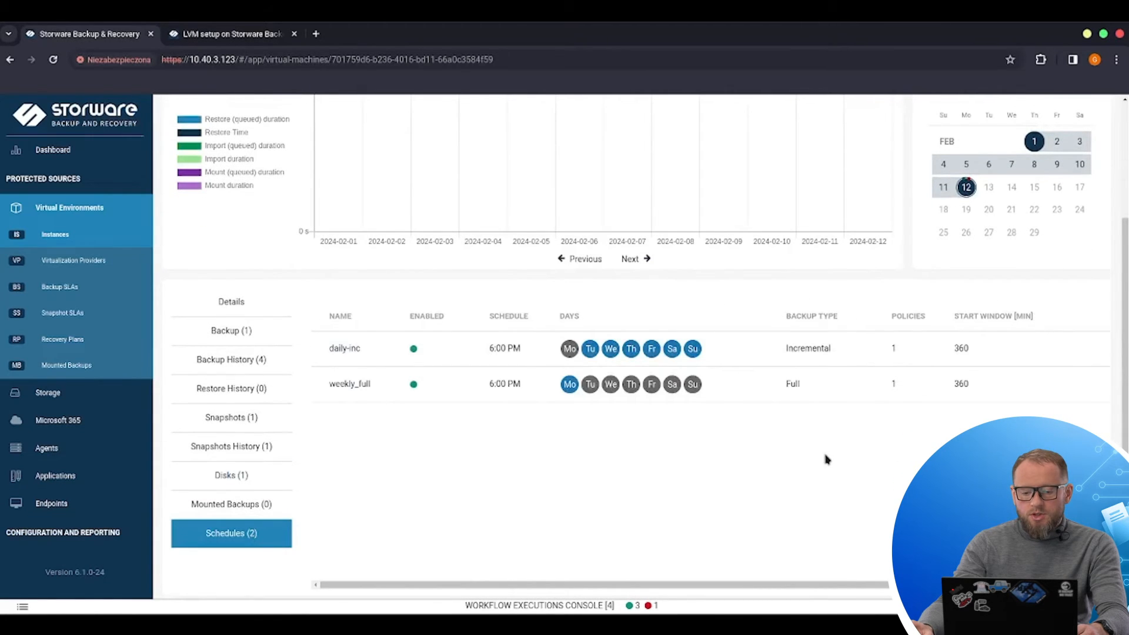
Step: Start an on-demand incremental backup of alpine-vm1 from its details page
{"action": "scroll", "coordinate": [827, 460], "scroll_direction": "up", "scroll_amount": 3}
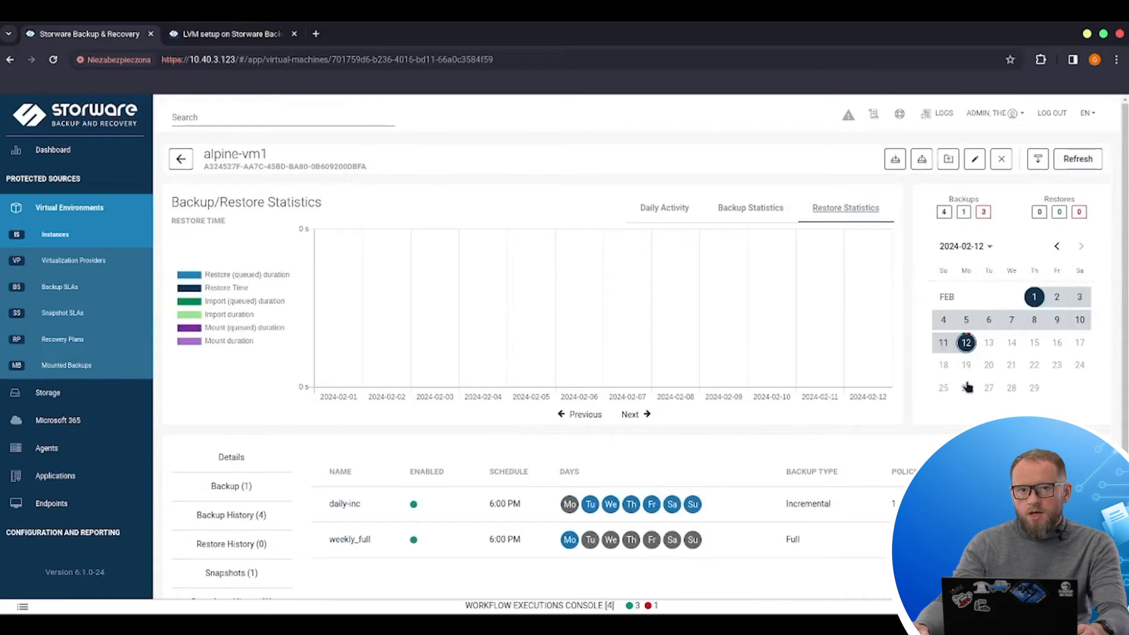
{"action": "left_click", "coordinate": [896, 159]}
{"action": "left_click", "coordinate": [457, 260]}
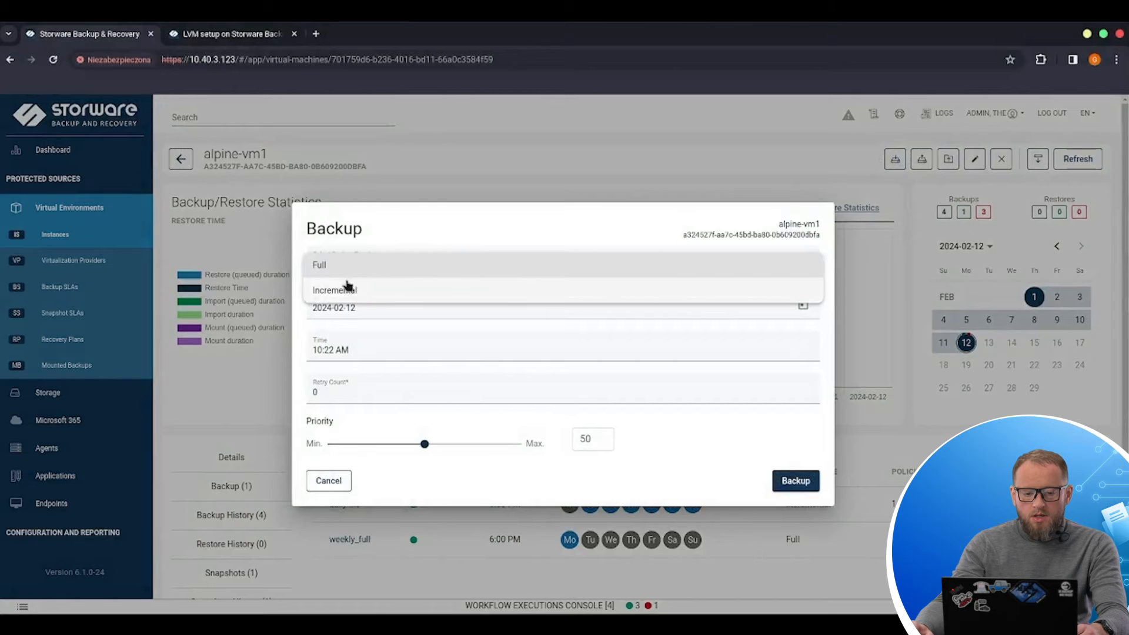
{"action": "left_click", "coordinate": [352, 290]}
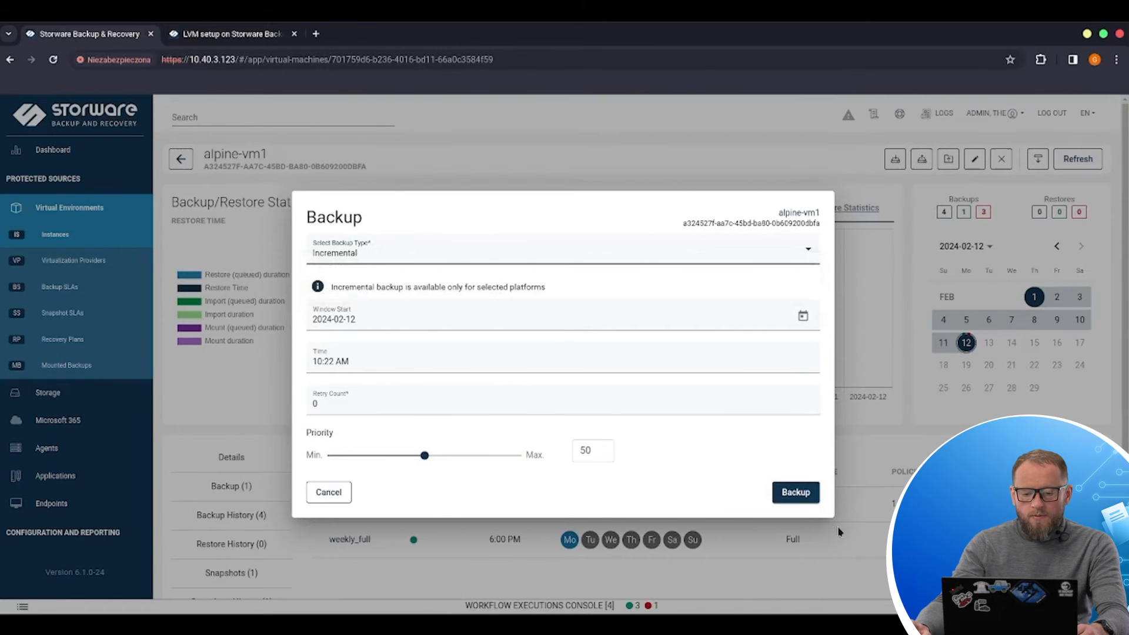
{"action": "left_click", "coordinate": [798, 495]}
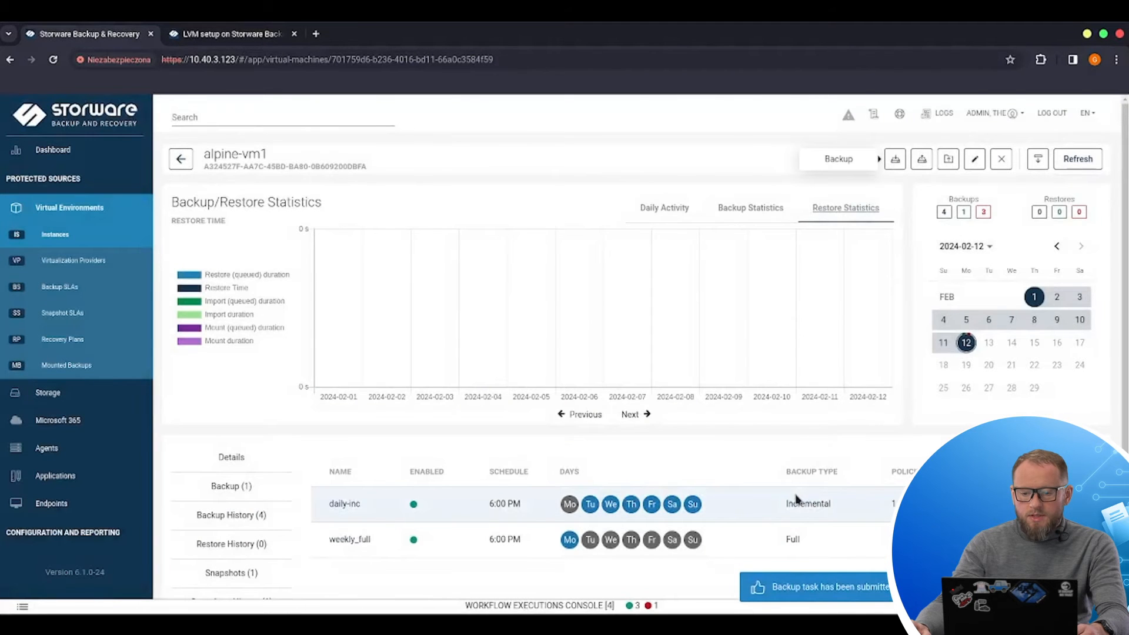
Step: Open the workflow executions console and inspect the stages of the running incremental backup task
{"action": "scroll", "coordinate": [845, 354], "scroll_direction": "down", "scroll_amount": 3}
{"action": "scroll", "coordinate": [844, 354], "scroll_direction": "up", "scroll_amount": 3}
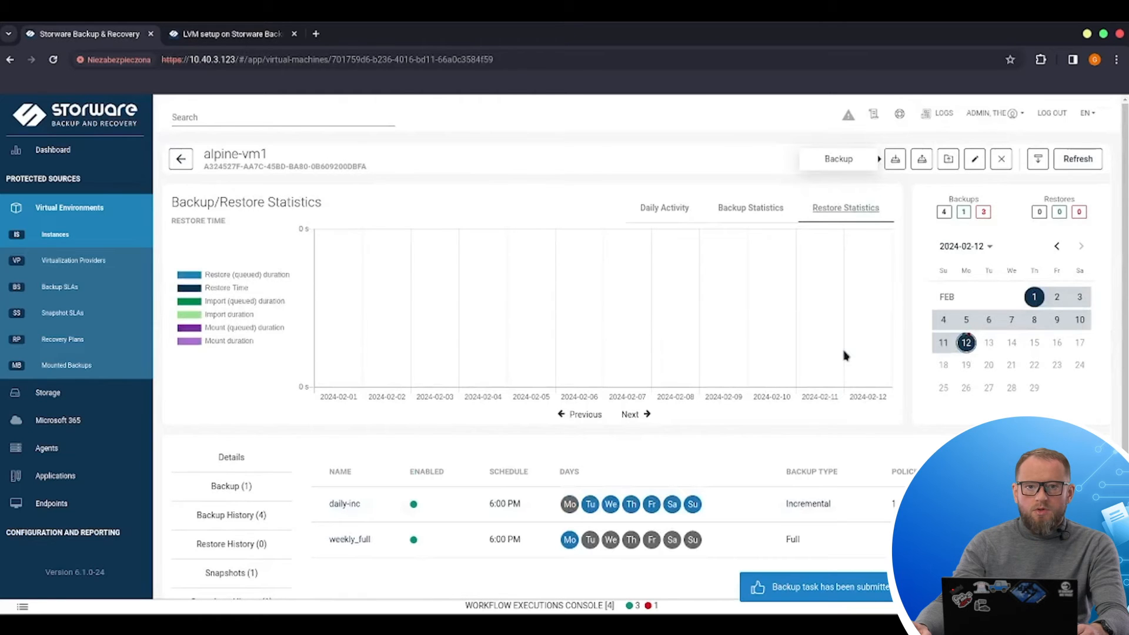
{"action": "left_click", "coordinate": [922, 160]}
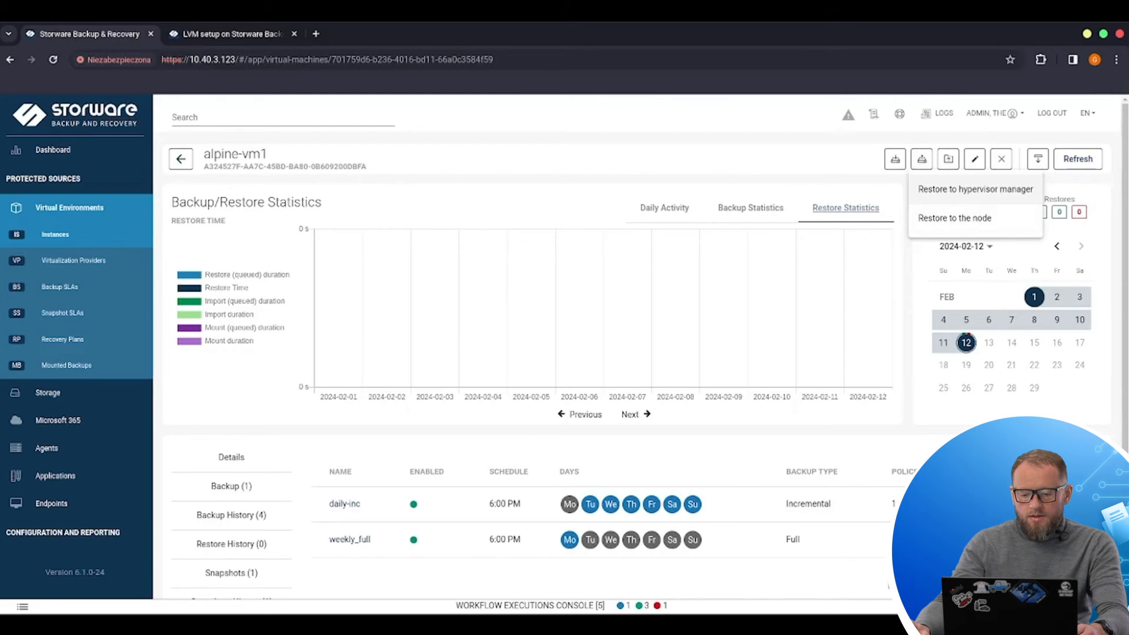
{"action": "left_click", "coordinate": [867, 607]}
{"action": "left_click", "coordinate": [12, 493]}
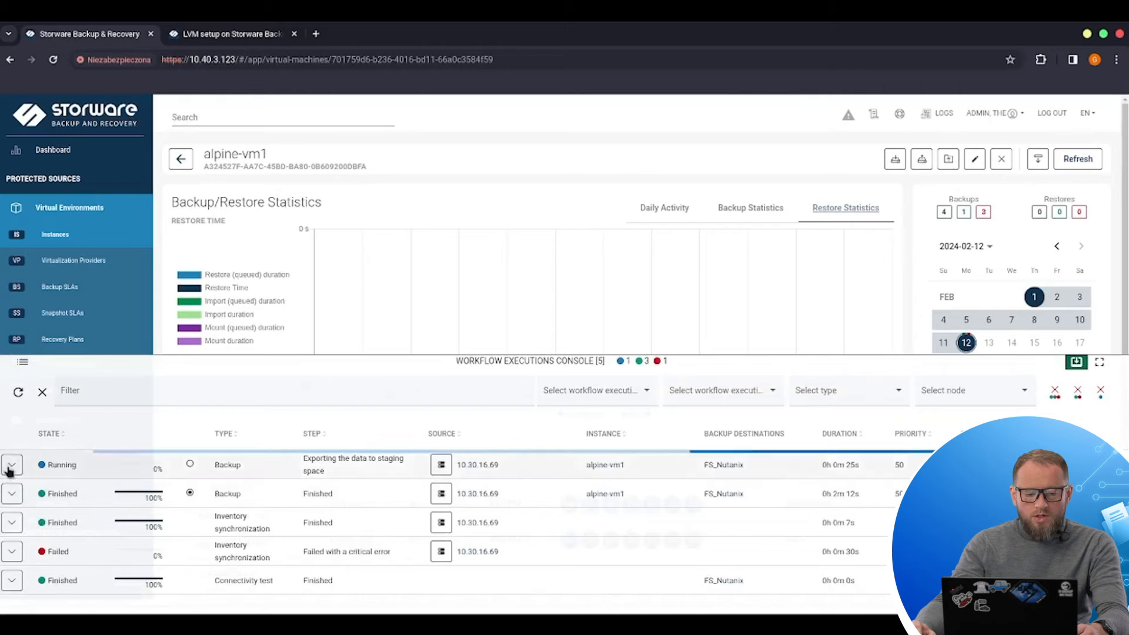
{"action": "left_click", "coordinate": [12, 465]}
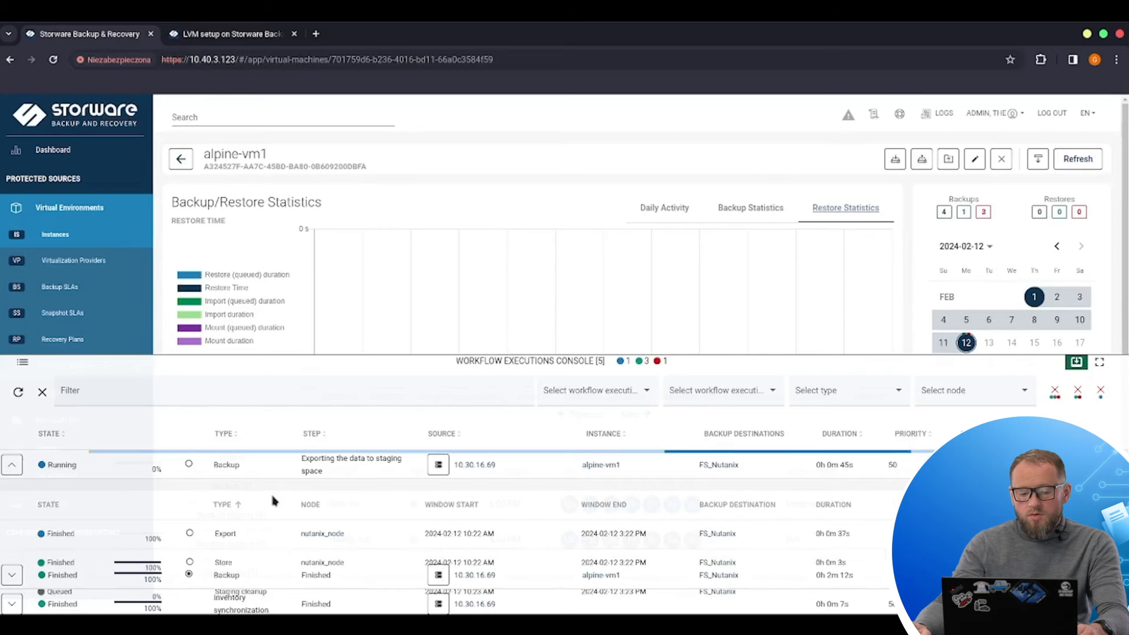
{"action": "scroll", "coordinate": [273, 500], "scroll_direction": "down", "scroll_amount": 2}
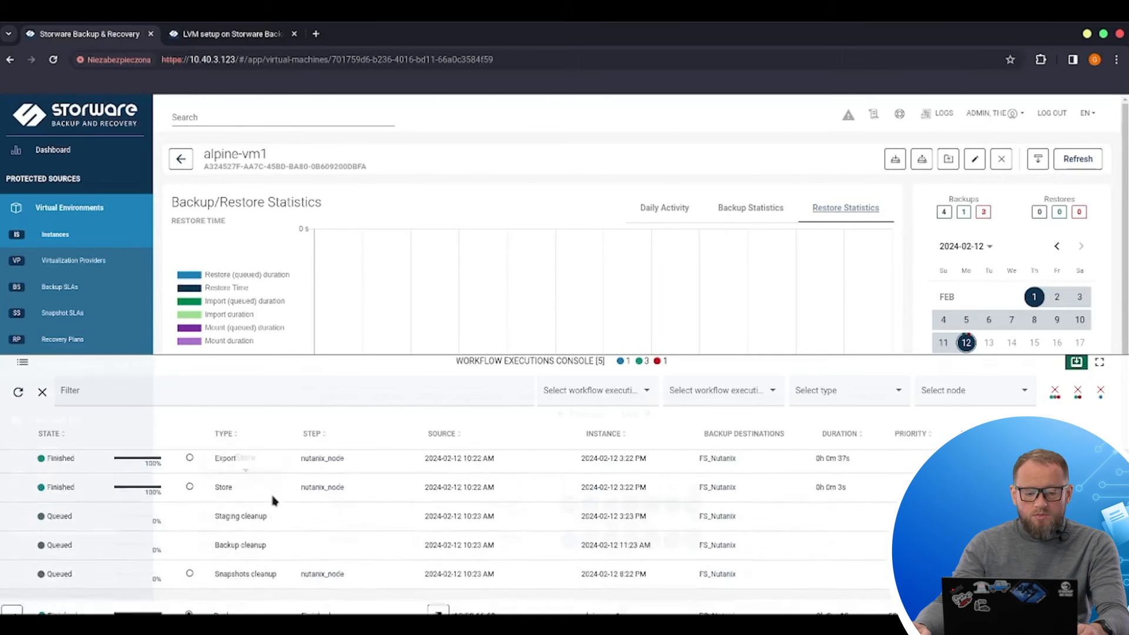
{"action": "scroll", "coordinate": [272, 501], "scroll_direction": "up", "scroll_amount": 2}
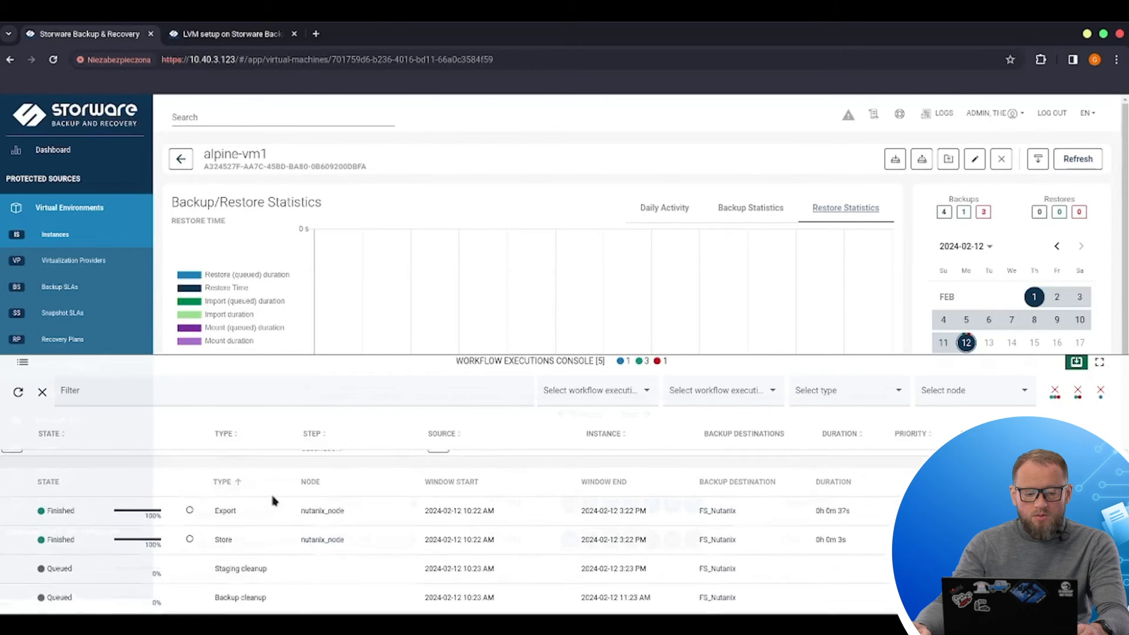
{"action": "scroll", "coordinate": [273, 501], "scroll_direction": "down", "scroll_amount": 1}
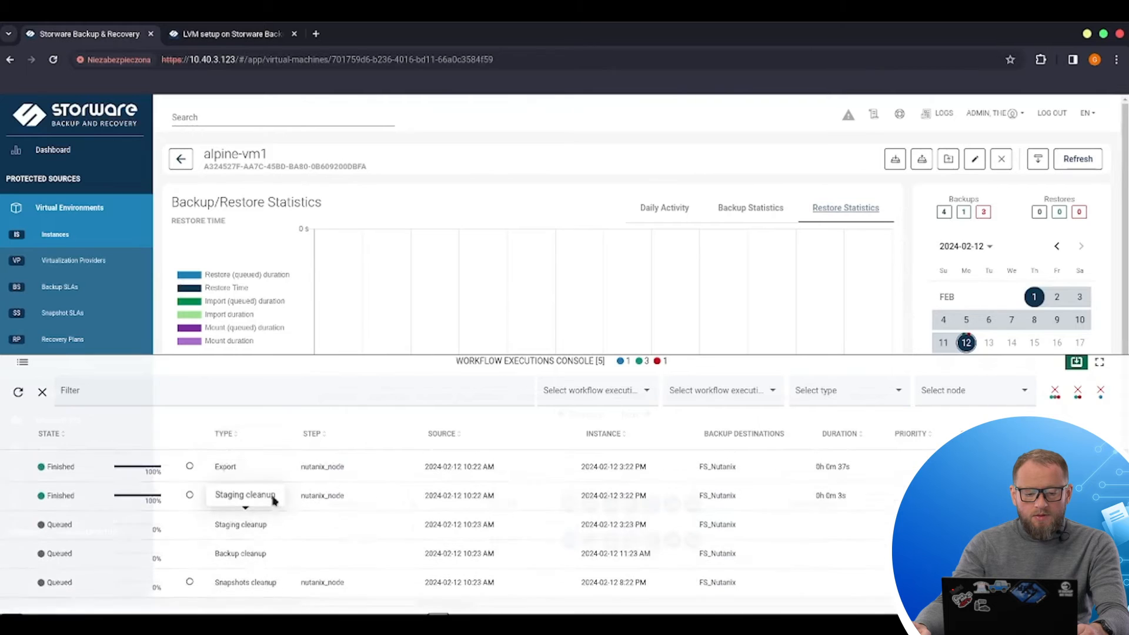
Step: Scroll through the incremental backup's stages in the workflow executions console, collapse the task and close the console
{"action": "scroll", "coordinate": [272, 500], "scroll_direction": "up", "scroll_amount": 1}
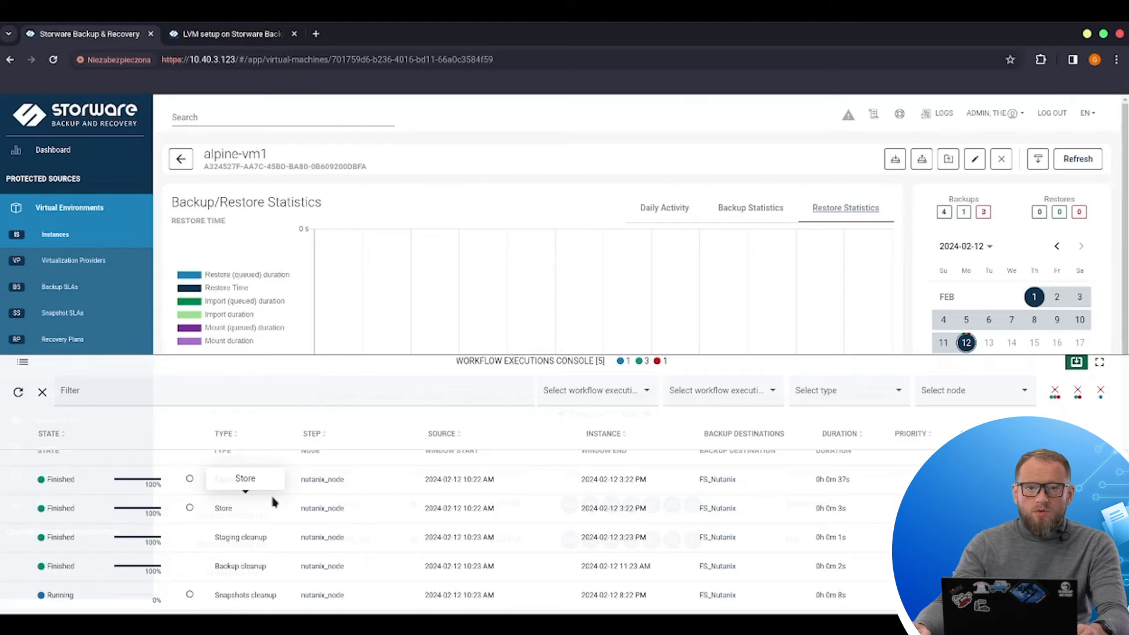
{"action": "scroll", "coordinate": [277, 504], "scroll_direction": "down", "scroll_amount": 1}
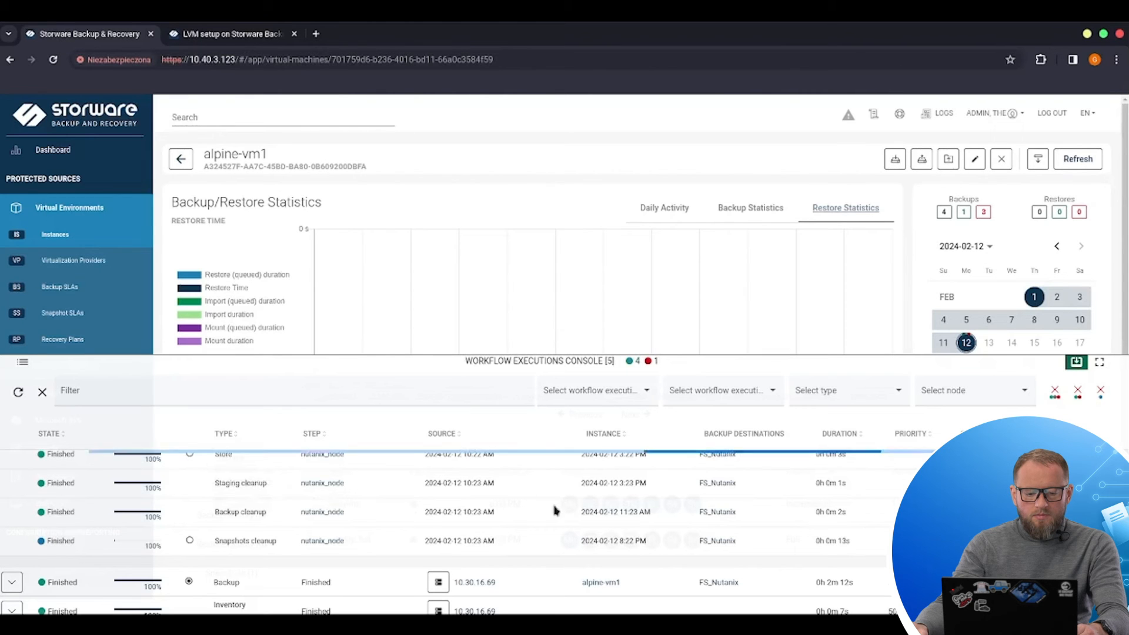
{"action": "scroll", "coordinate": [589, 503], "scroll_direction": "up", "scroll_amount": 2}
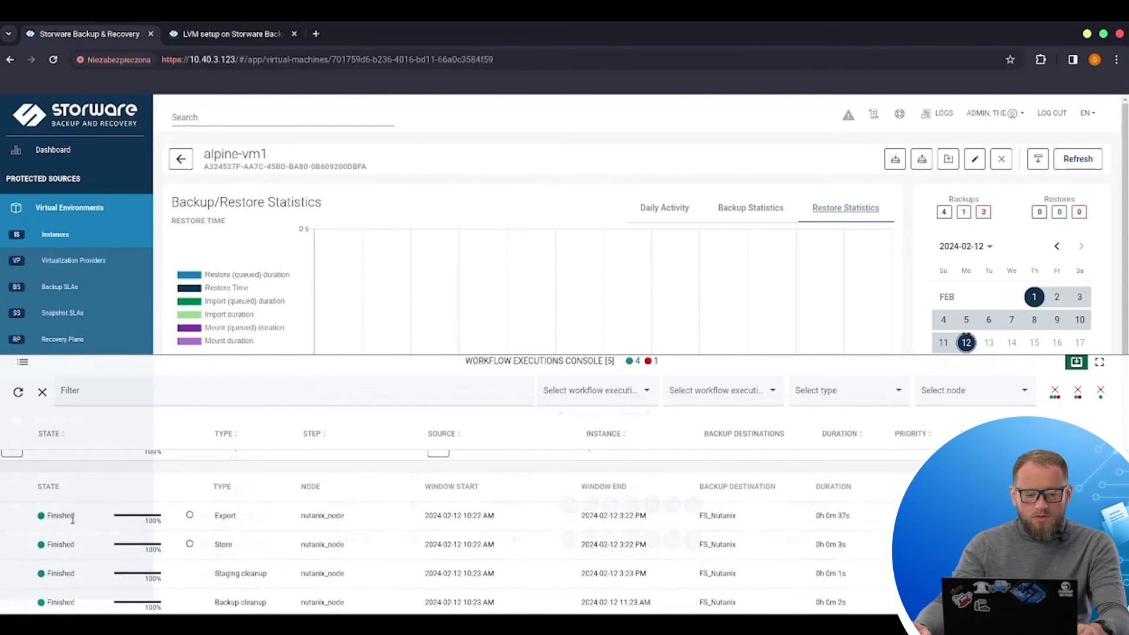
{"action": "left_click", "coordinate": [13, 465]}
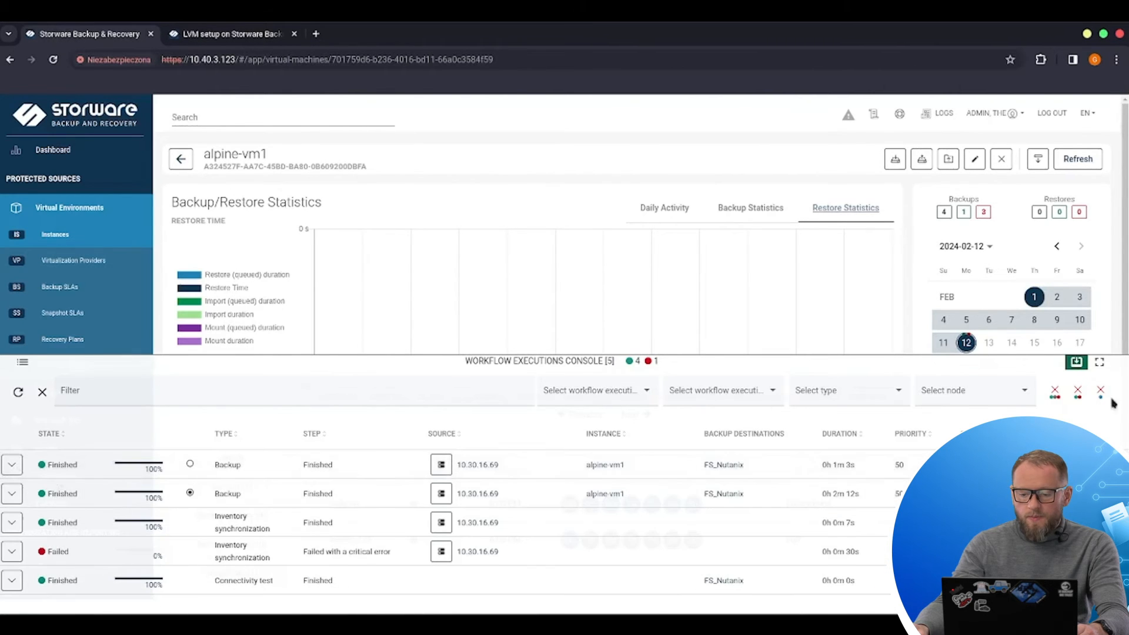
{"action": "left_click", "coordinate": [1076, 361]}
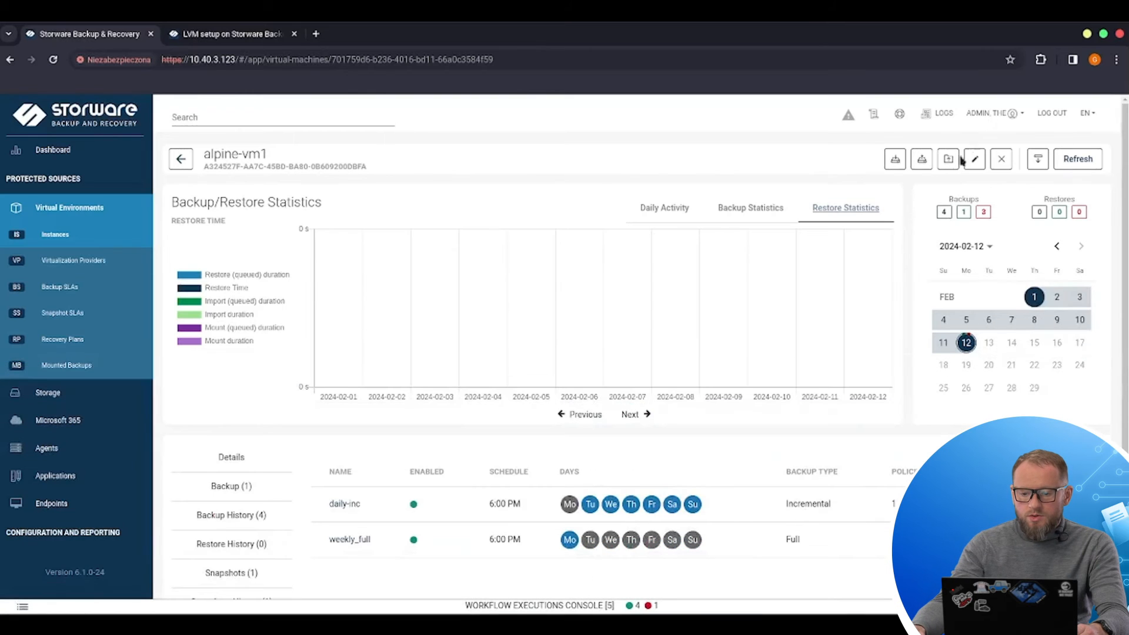
{"action": "left_click", "coordinate": [923, 162]}
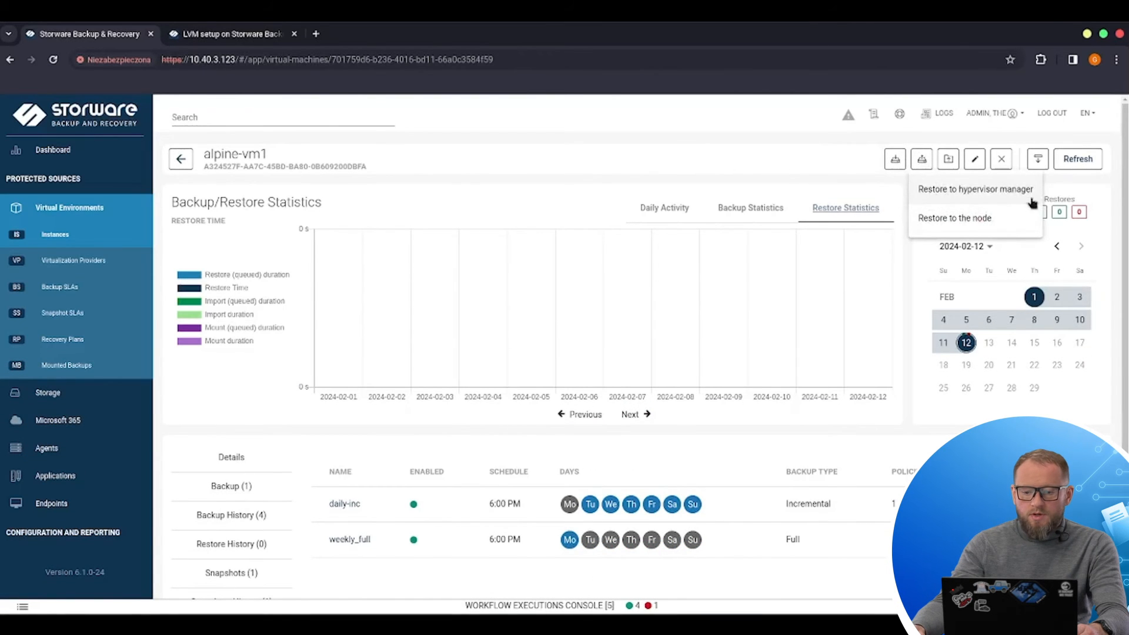
{"action": "left_click", "coordinate": [1007, 194]}
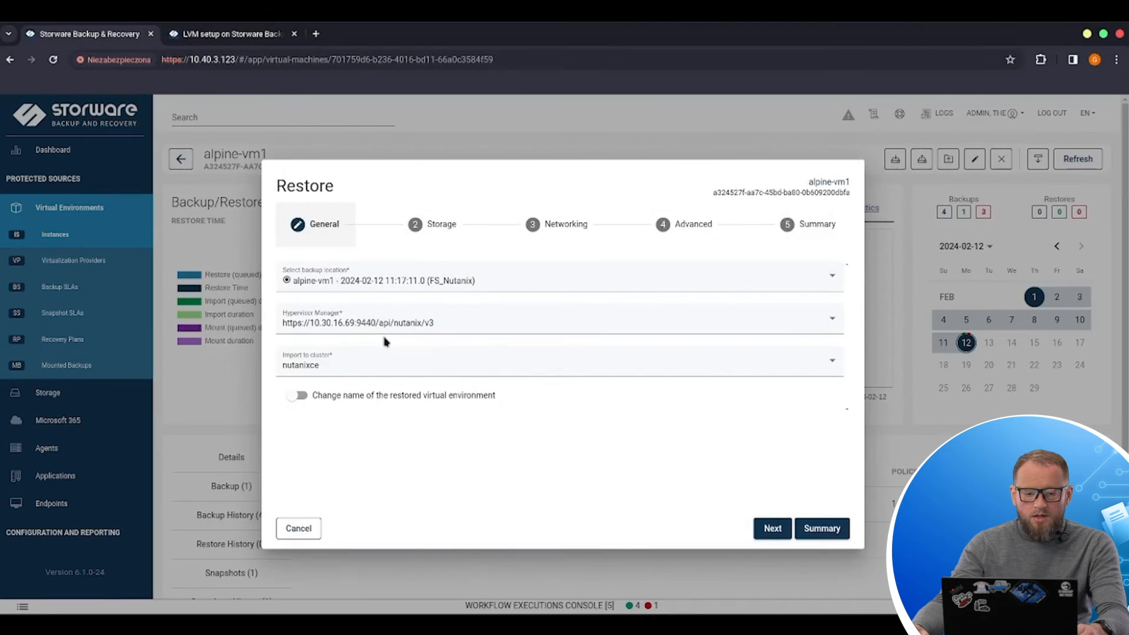
{"action": "left_click", "coordinate": [402, 286]}
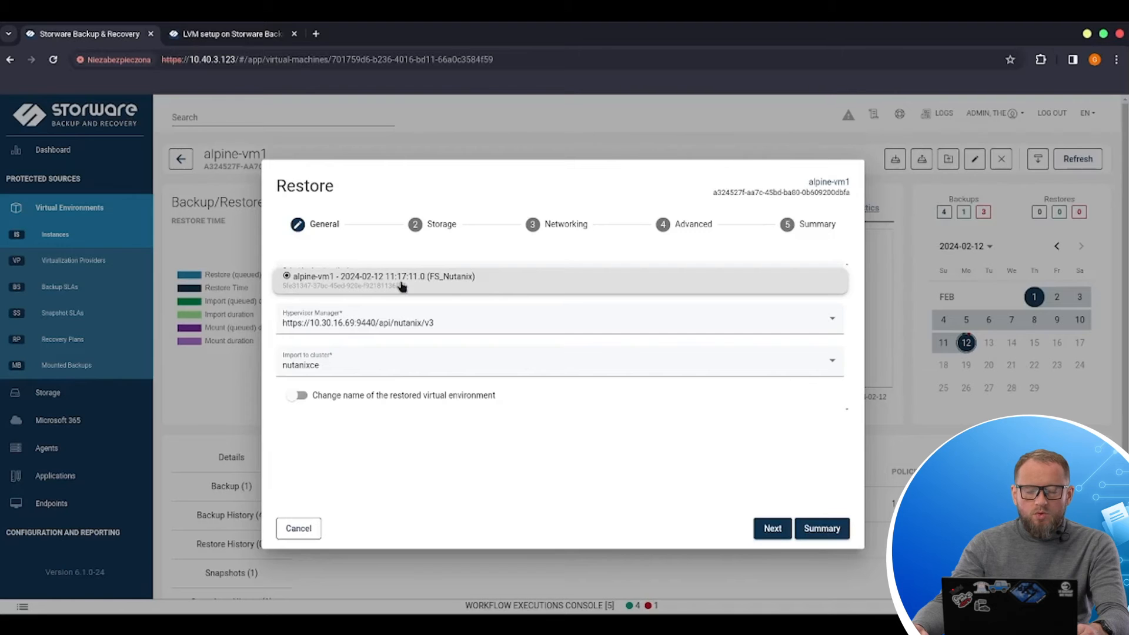
{"action": "left_click", "coordinate": [480, 327]}
{"action": "left_click", "coordinate": [481, 328]}
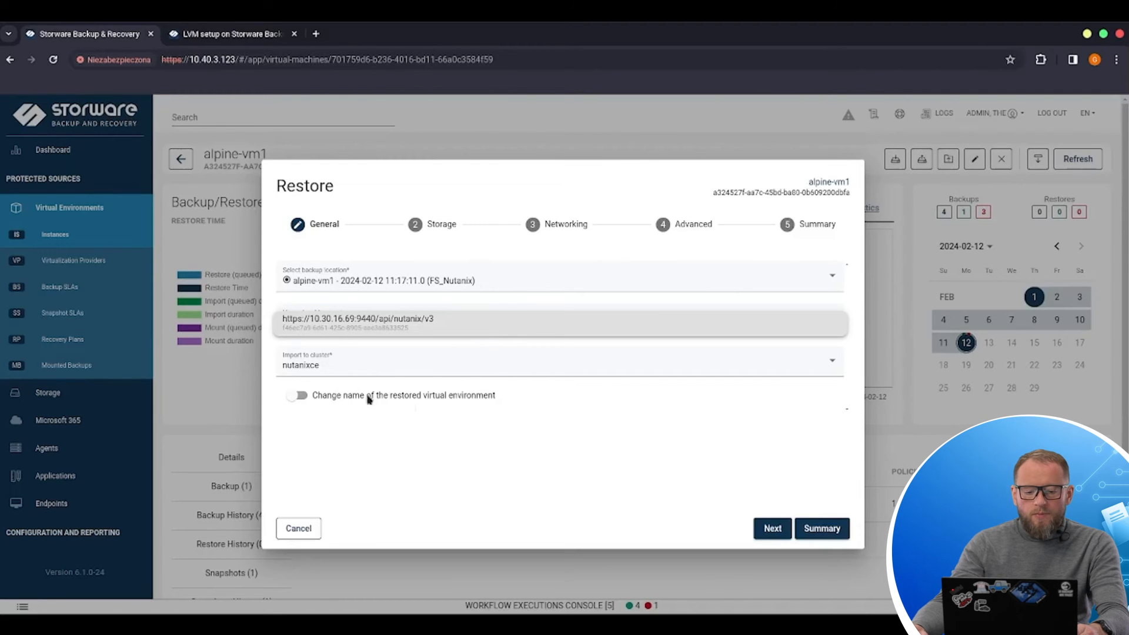
{"action": "left_click", "coordinate": [394, 373]}
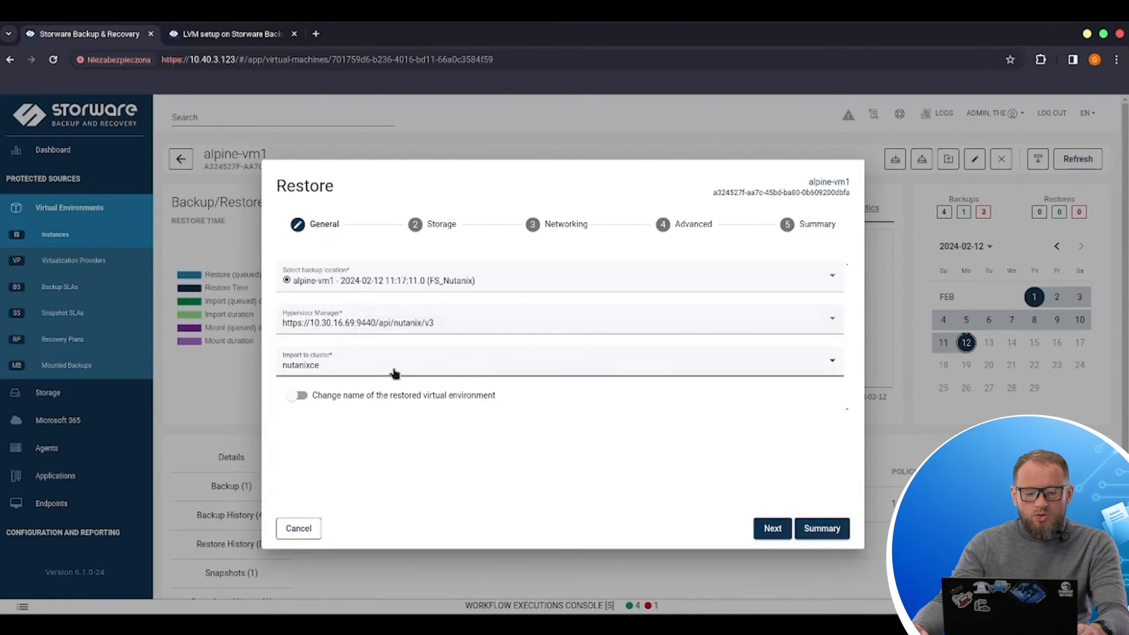
{"action": "left_click", "coordinate": [394, 373]}
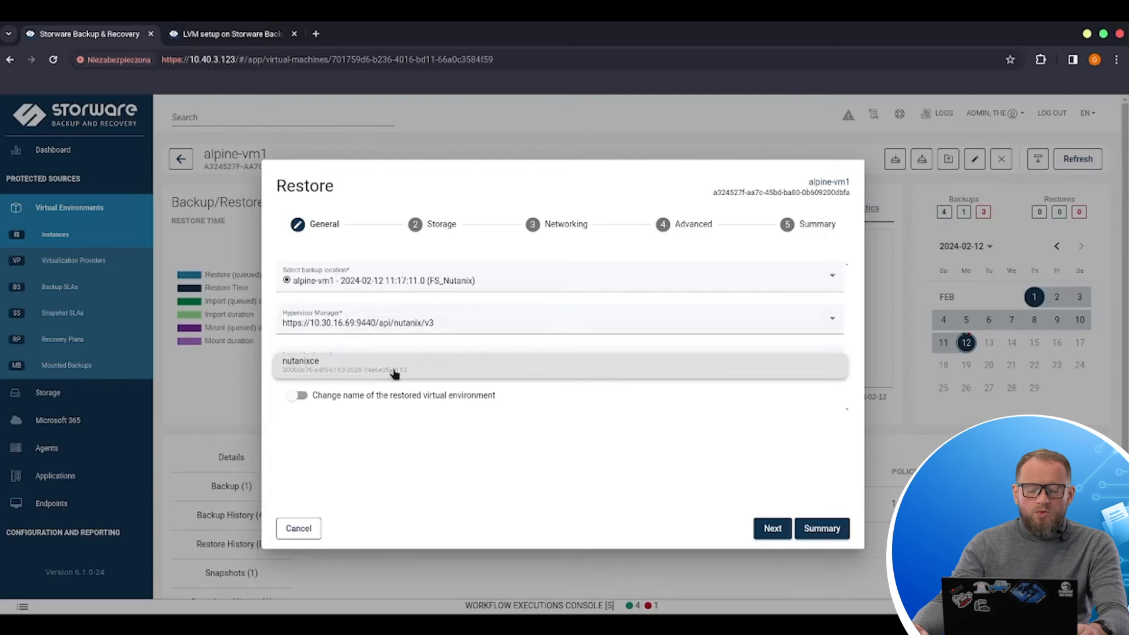
{"action": "left_click", "coordinate": [362, 403]}
Step: Enable renaming of the restored VM, name it alpine-vm1_restore, and continue to the storage settings
{"action": "left_click", "coordinate": [297, 395]}
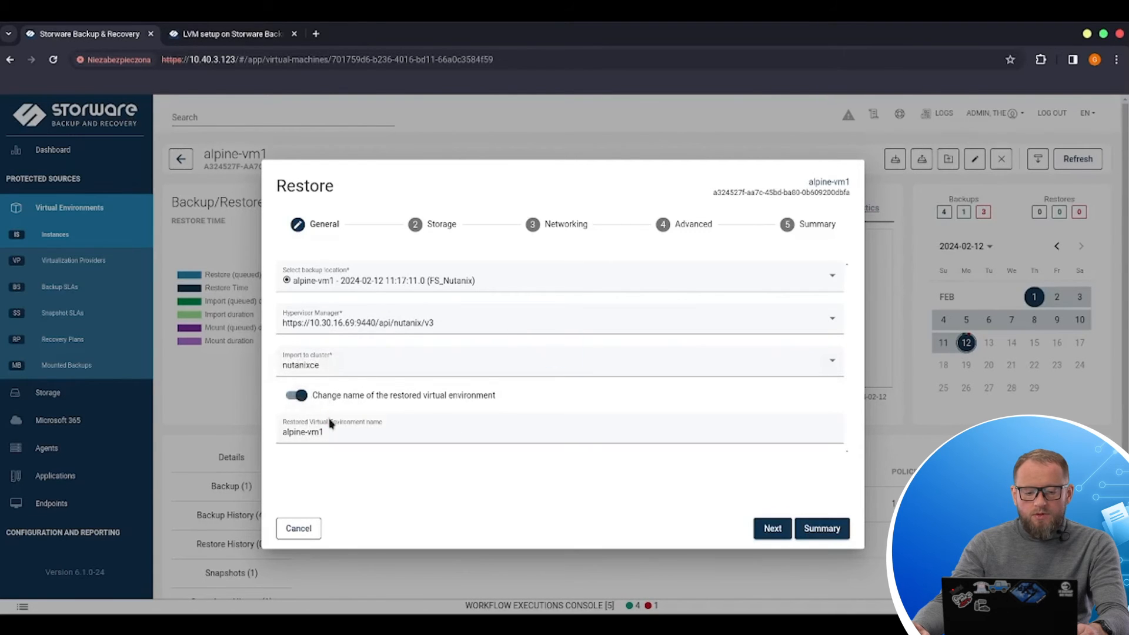
{"action": "left_click", "coordinate": [377, 432]}
{"action": "type", "text": "_"}
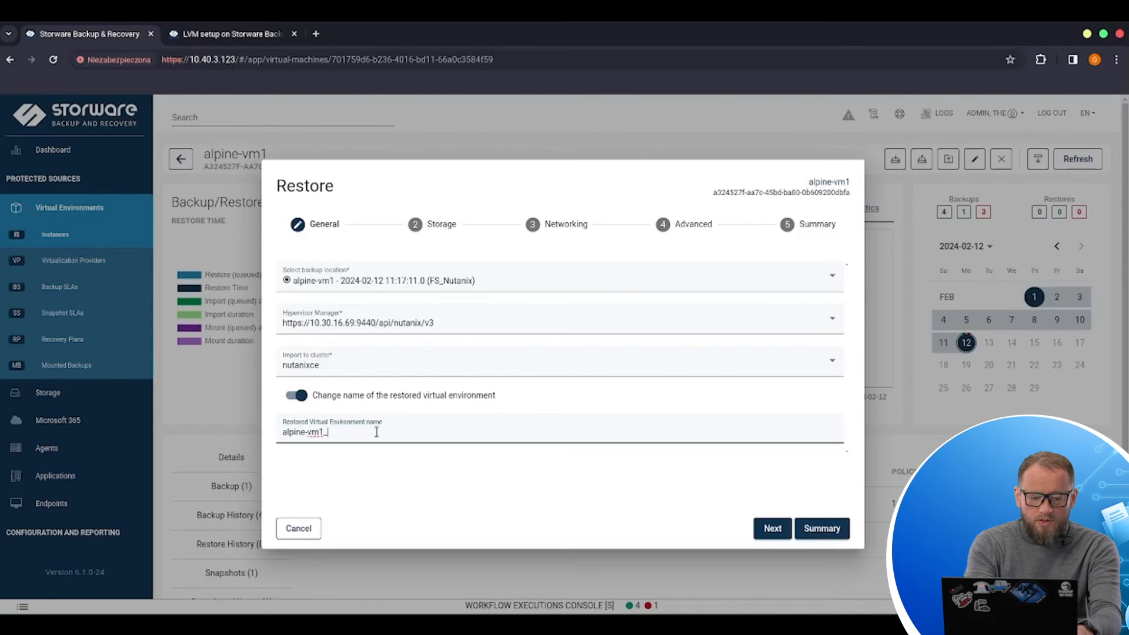
{"action": "type", "text": "restore"}
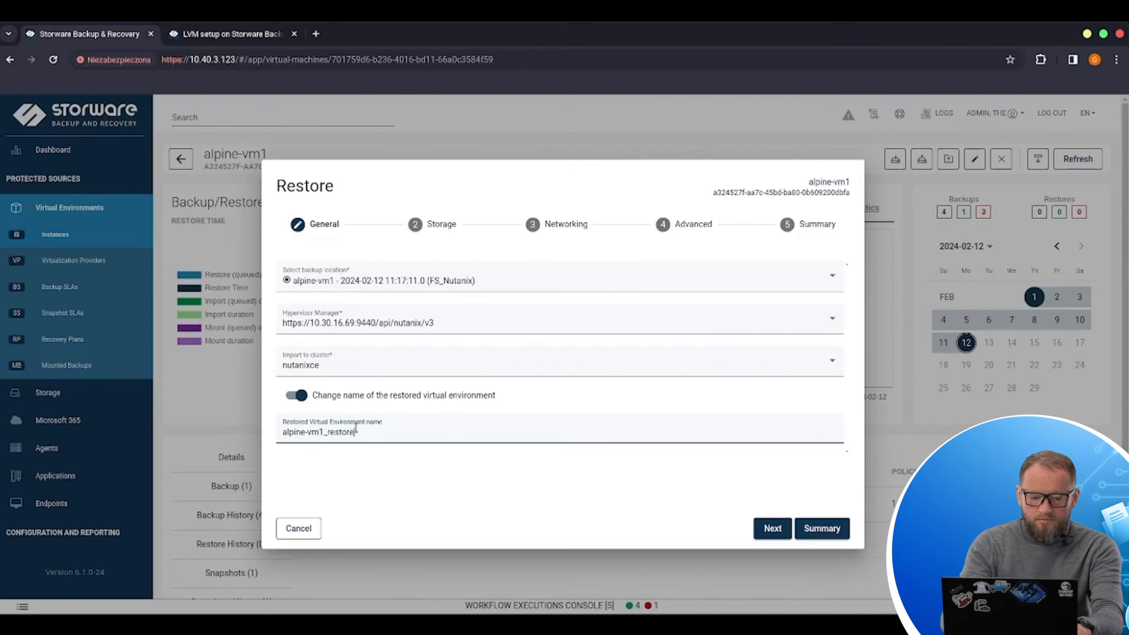
{"action": "left_click", "coordinate": [772, 528]}
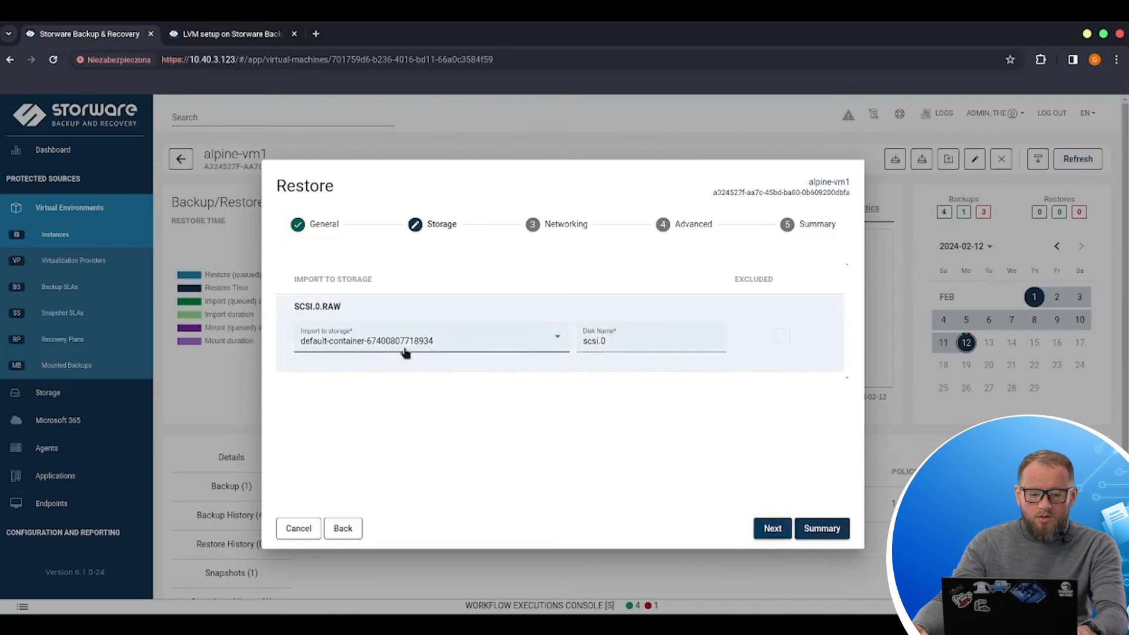
{"action": "left_click", "coordinate": [545, 347]}
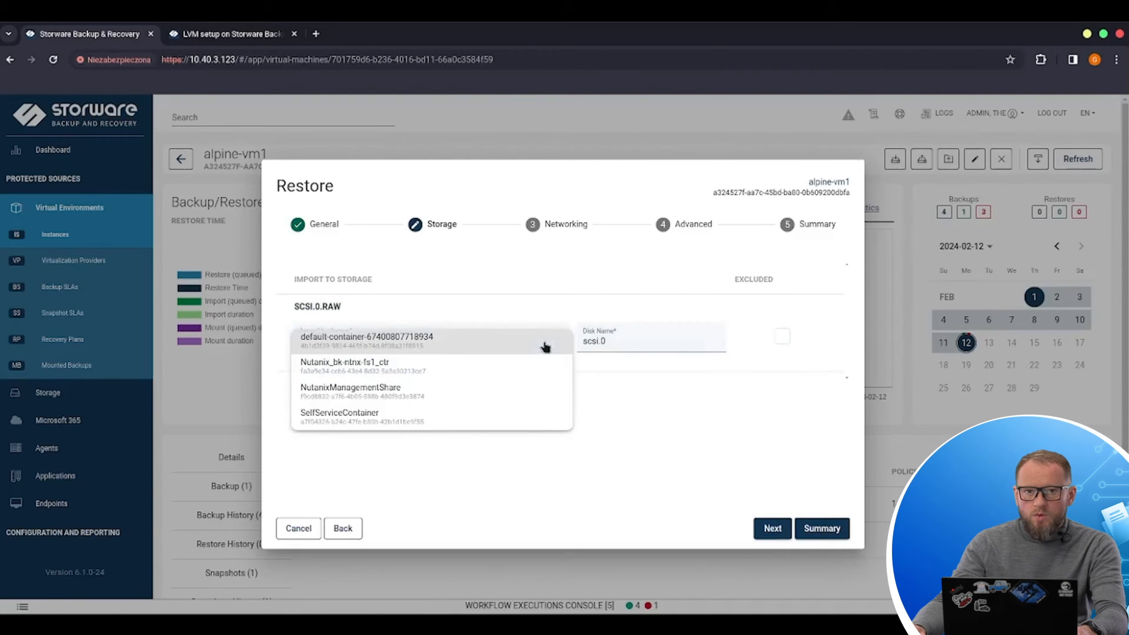
{"action": "left_click", "coordinate": [752, 396]}
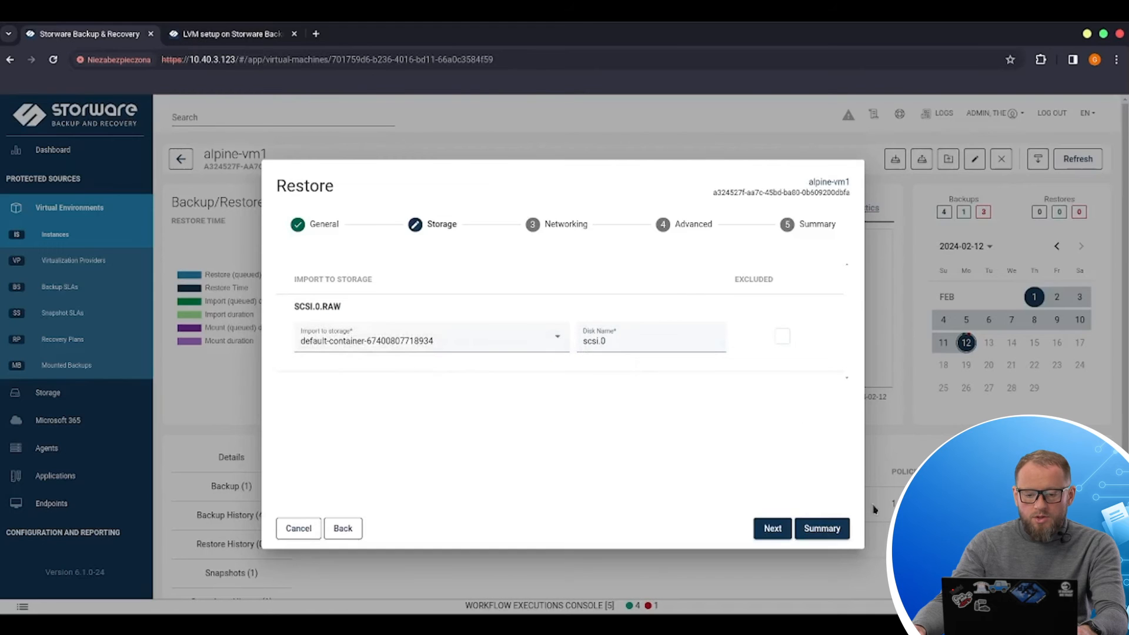
{"action": "left_click", "coordinate": [772, 530]}
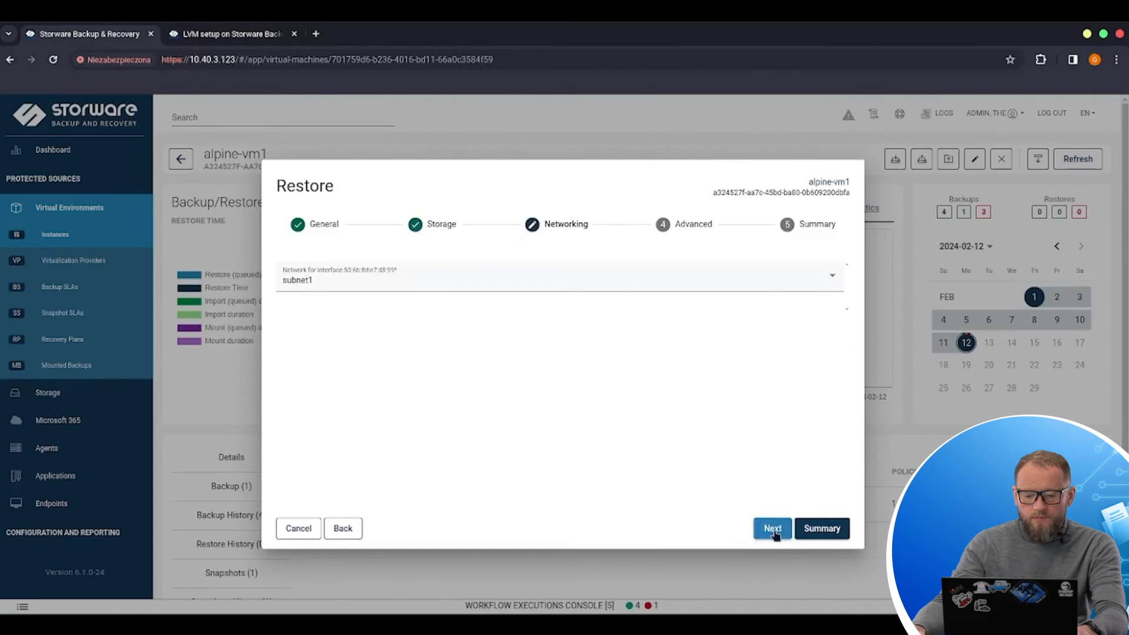
{"action": "left_click", "coordinate": [399, 288]}
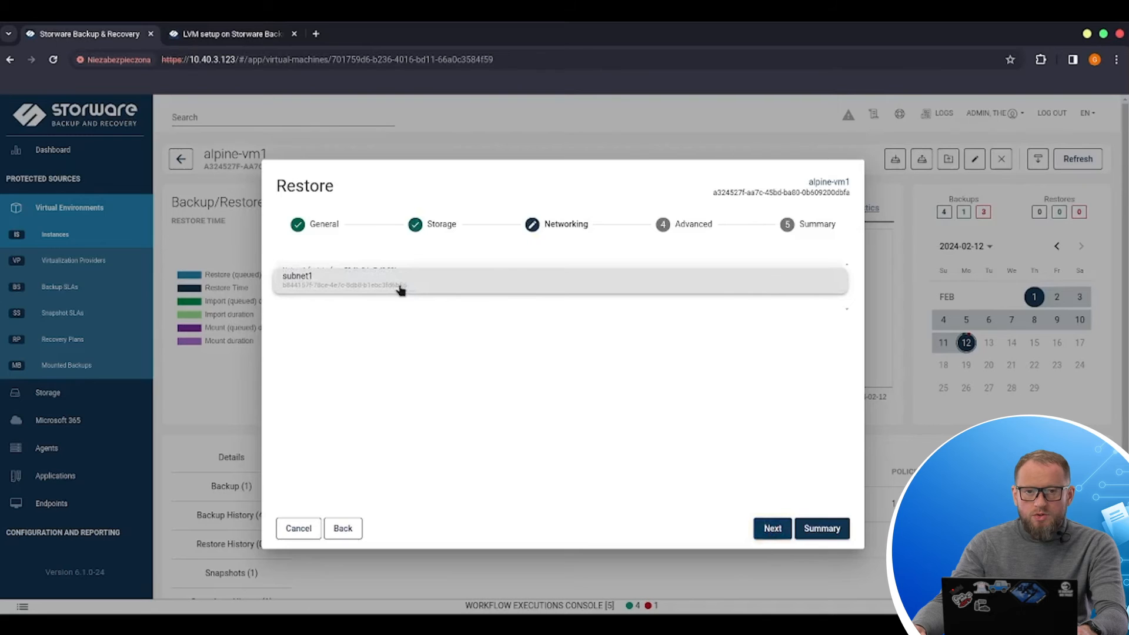
{"action": "left_click", "coordinate": [429, 348]}
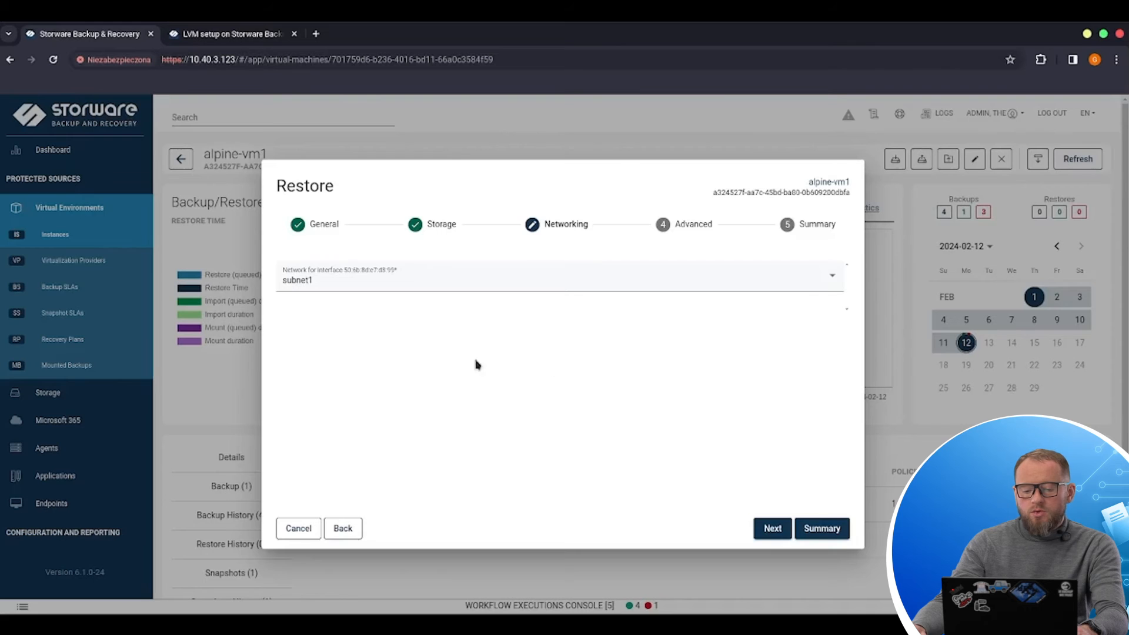
{"action": "left_click", "coordinate": [787, 529]}
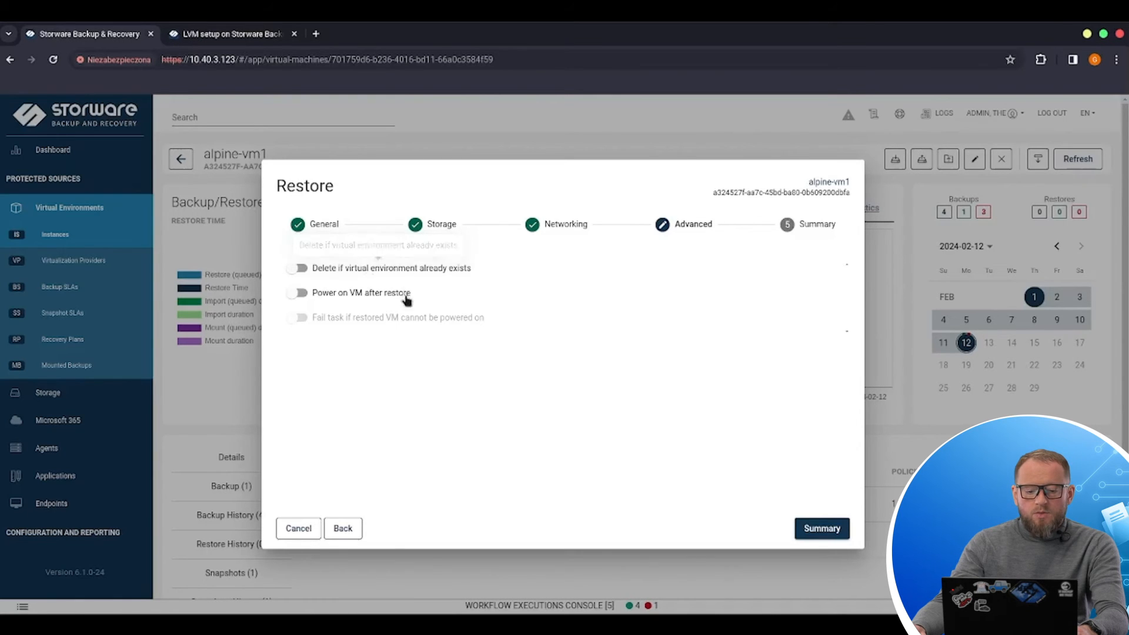
Step: Review the restore summary and submit the restore task
{"action": "left_click", "coordinate": [821, 528]}
{"action": "scroll", "coordinate": [721, 372], "scroll_direction": "down", "scroll_amount": 3}
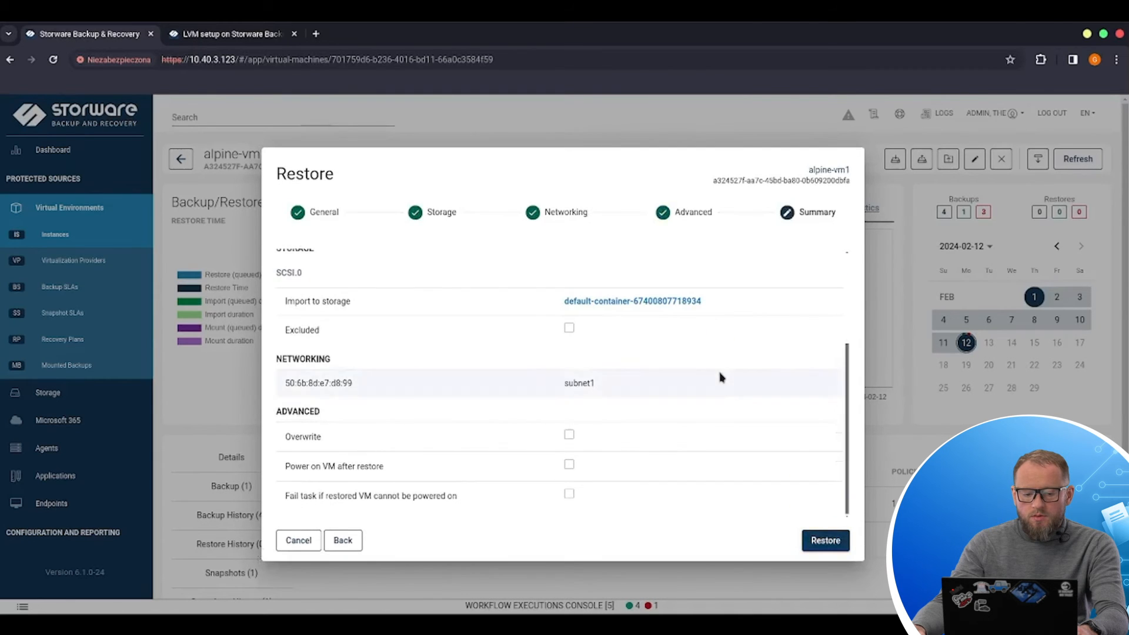
{"action": "scroll", "coordinate": [602, 384], "scroll_direction": "up", "scroll_amount": 5}
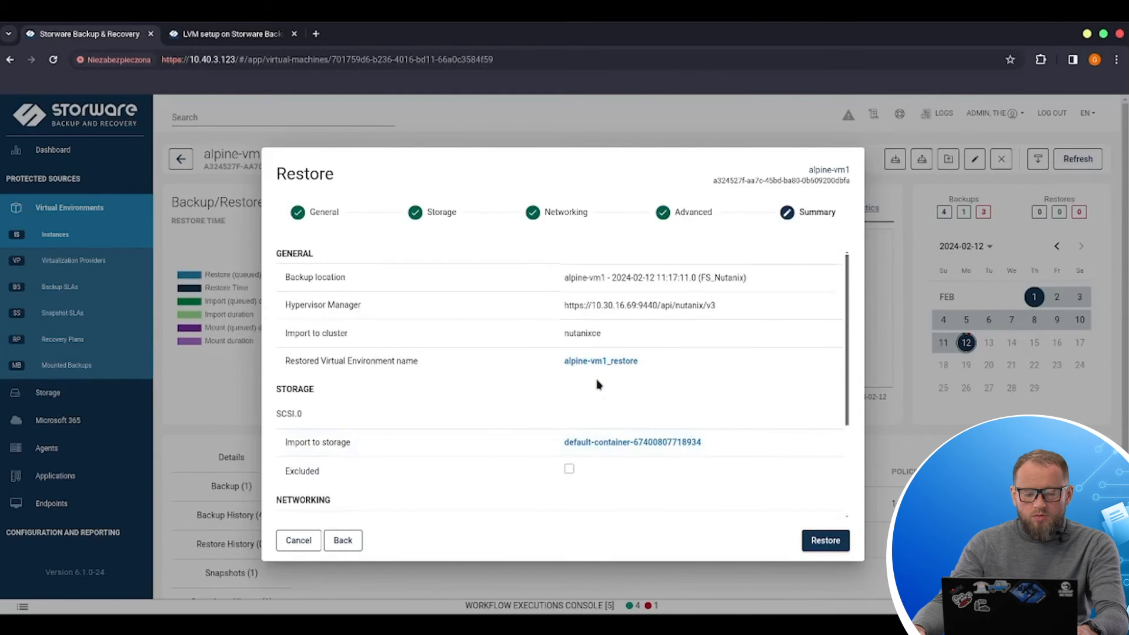
{"action": "scroll", "coordinate": [596, 384], "scroll_direction": "down", "scroll_amount": 3}
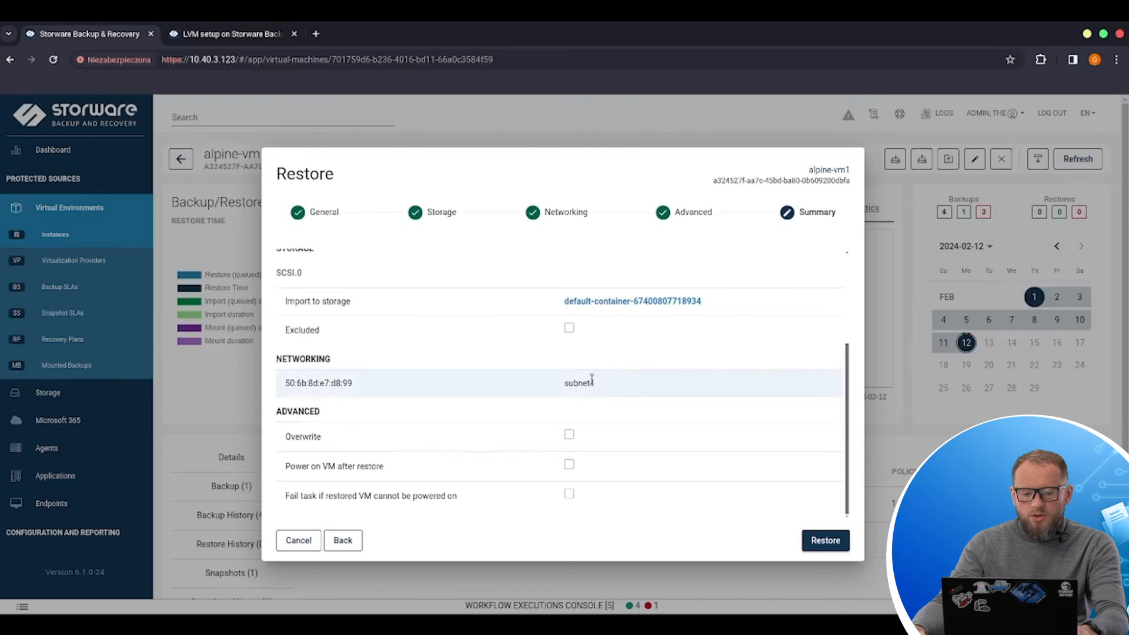
{"action": "left_click", "coordinate": [829, 539]}
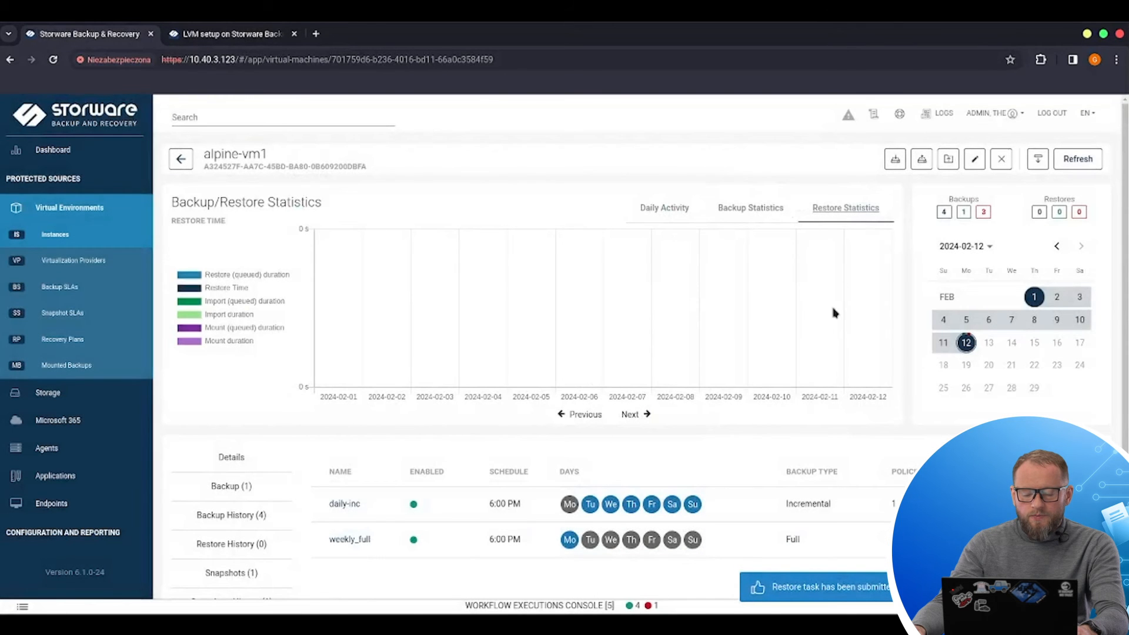
Step: Open the workflow executions console, expand the restore task to inspect its stages, and close the console
{"action": "left_click", "coordinate": [510, 600]}
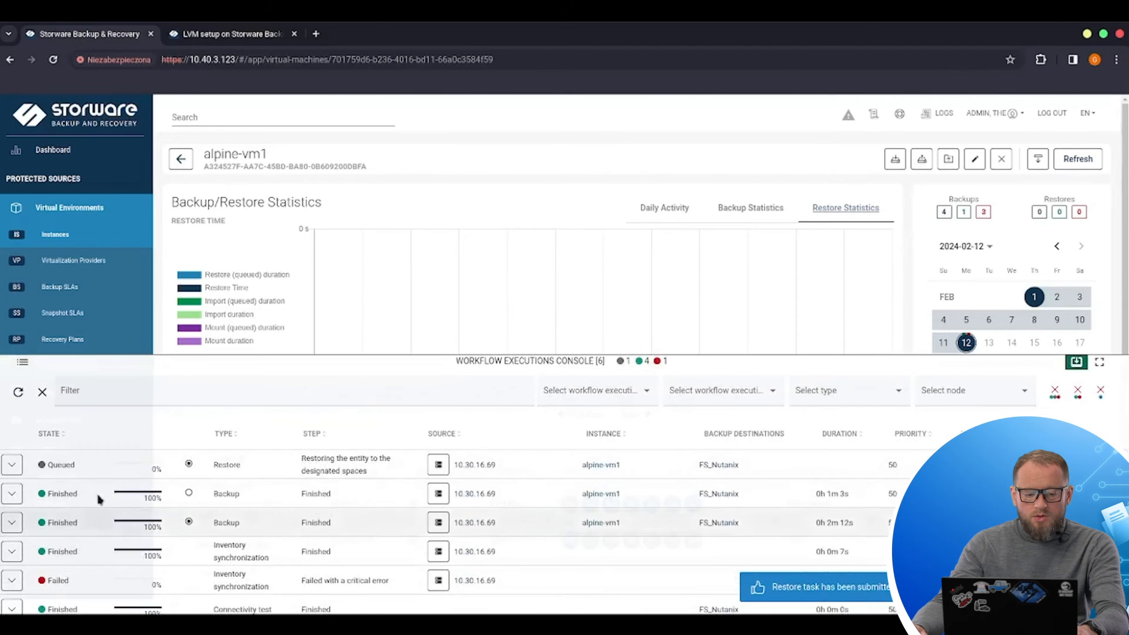
{"action": "left_click", "coordinate": [12, 464]}
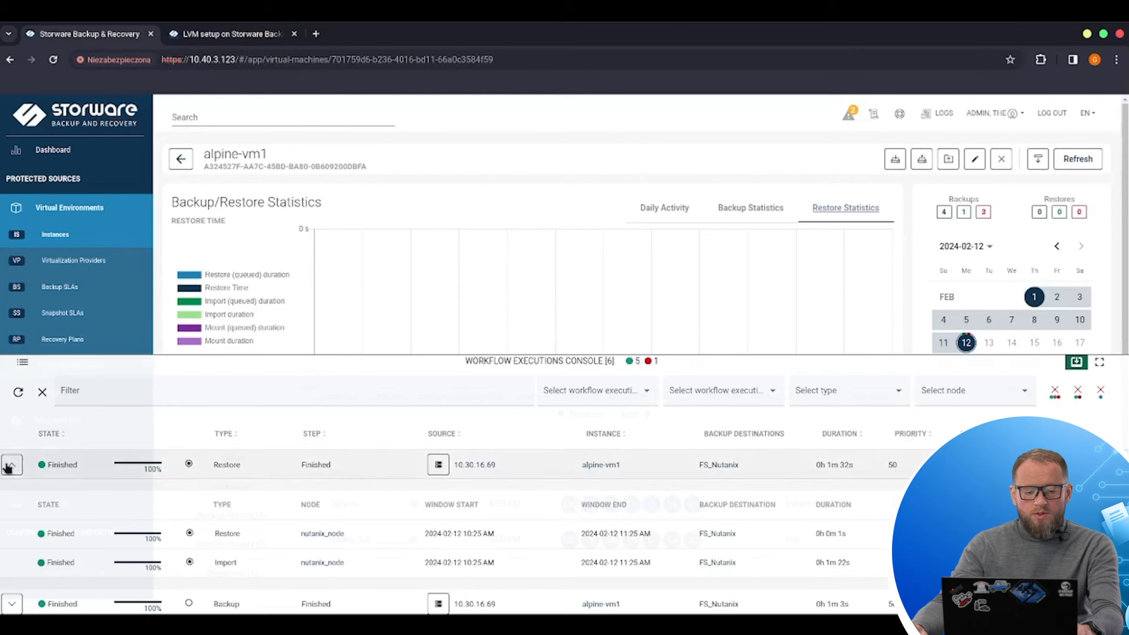
{"action": "left_click", "coordinate": [1076, 361]}
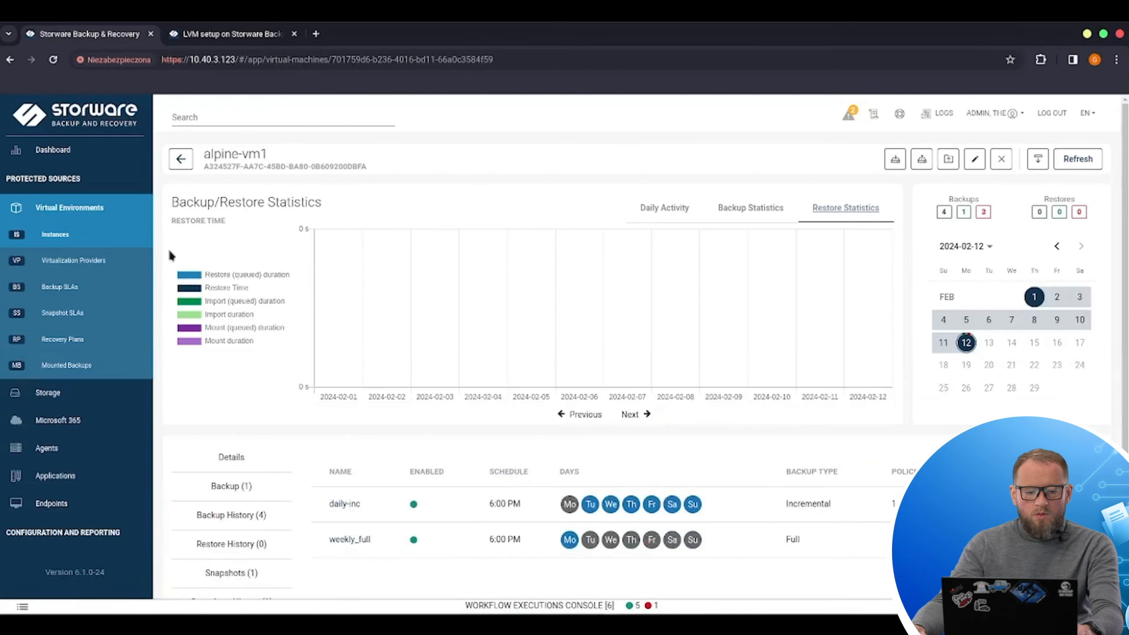
Step: Run an inventory synchronization of the Nutanix Prism Element virtualization provider
{"action": "left_click", "coordinate": [103, 267]}
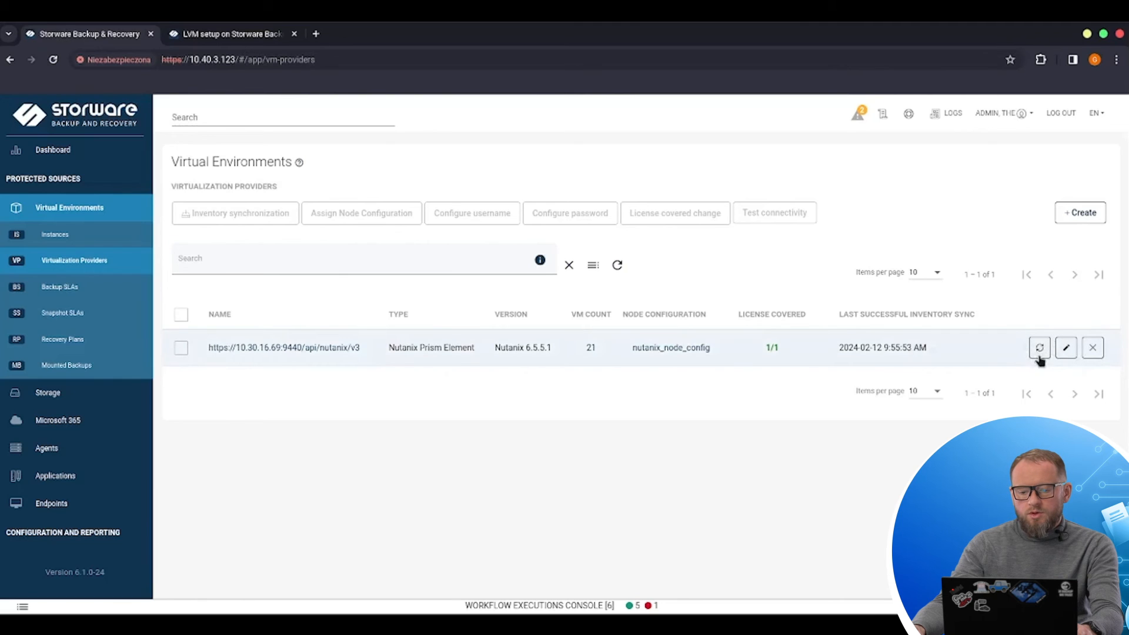
{"action": "left_click", "coordinate": [1039, 350]}
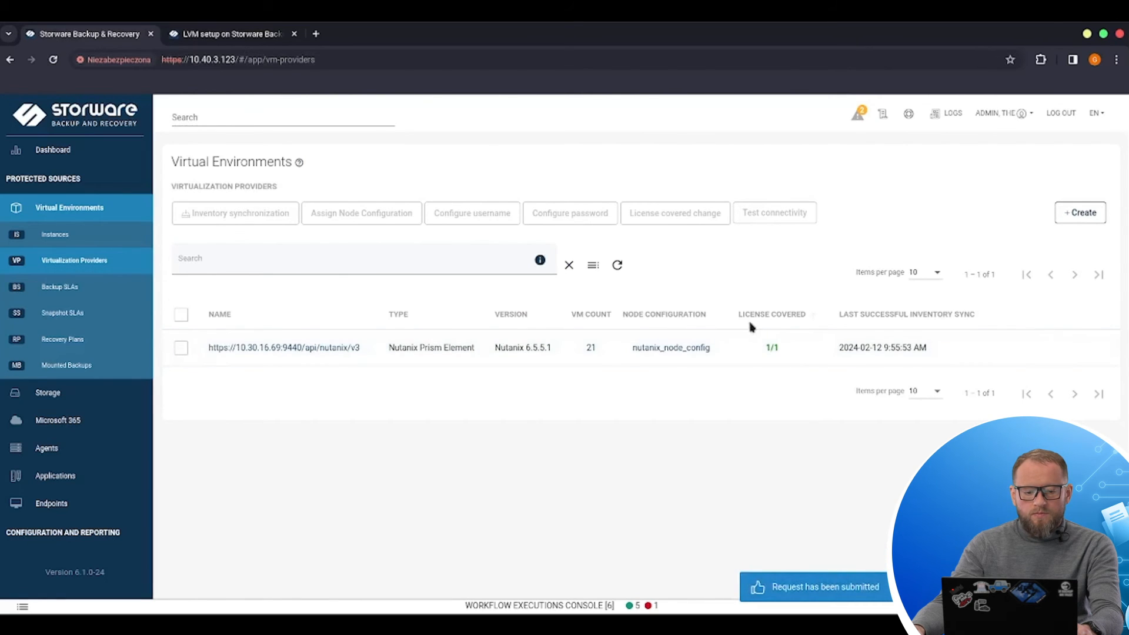
Step: Open the instances list and check the inventory synchronization and restore tasks in the workflow executions console
{"action": "left_click", "coordinate": [88, 237]}
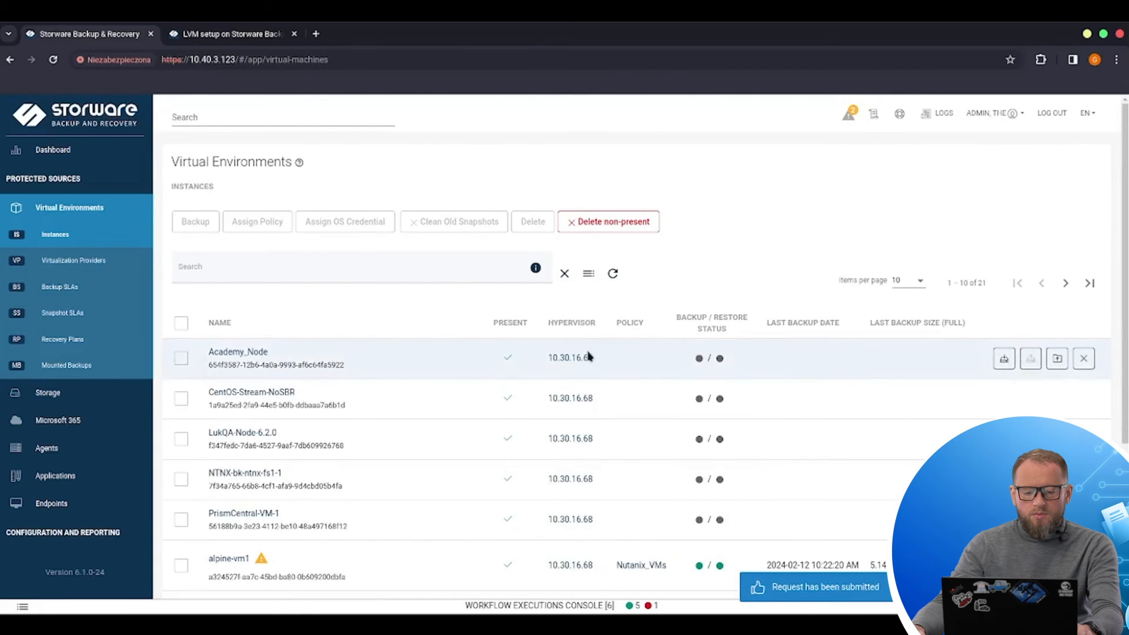
{"action": "scroll", "coordinate": [588, 356], "scroll_direction": "down", "scroll_amount": 3}
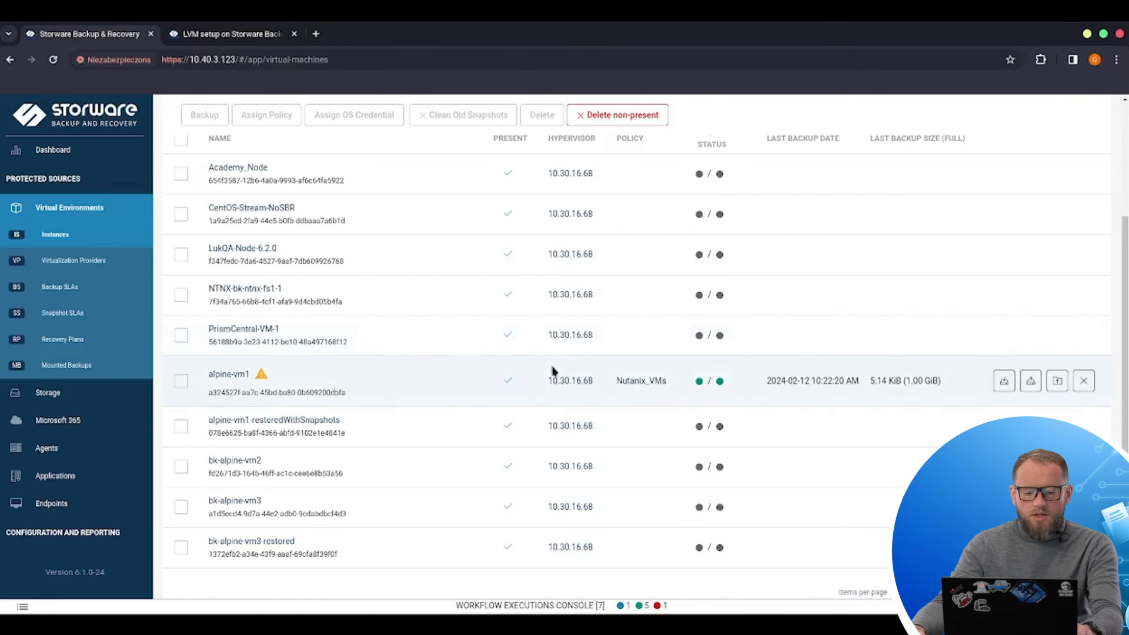
{"action": "left_click", "coordinate": [775, 610]}
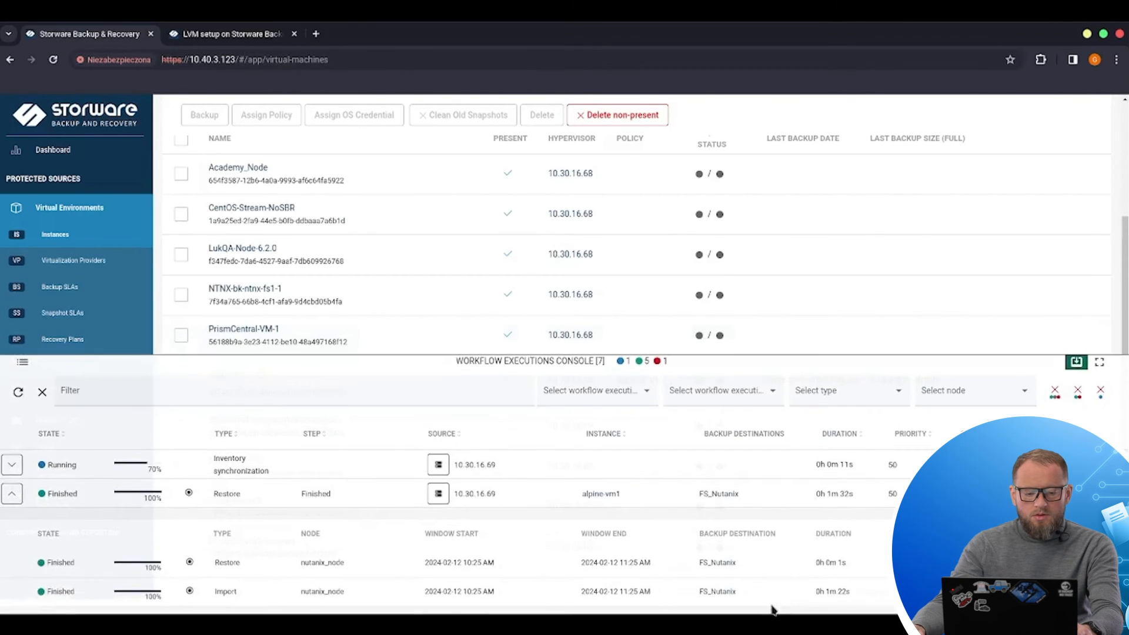
{"action": "left_click", "coordinate": [12, 499]}
{"action": "left_click", "coordinate": [12, 464]}
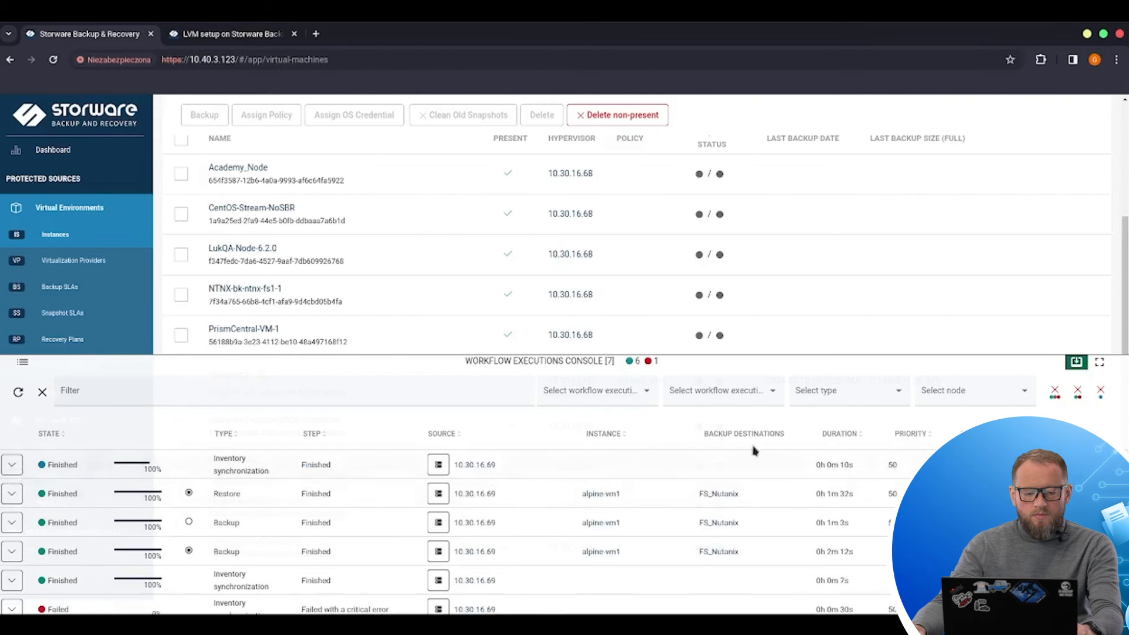
{"action": "left_click", "coordinate": [589, 225]}
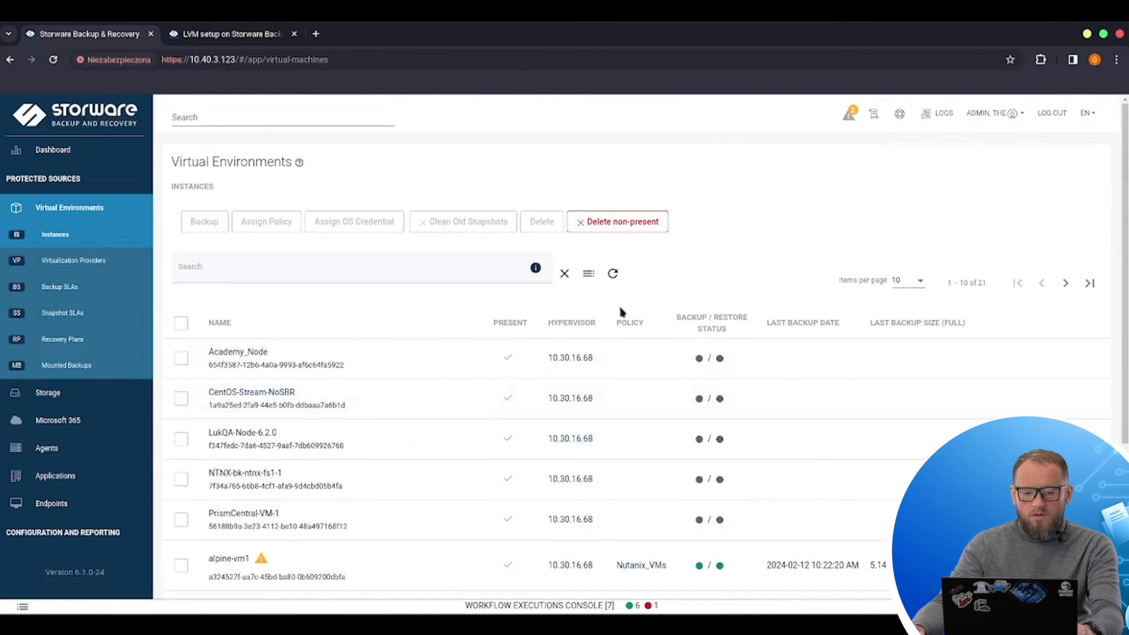
Step: Refresh the instances list and open the alpine-vm1 virtual machine's details
{"action": "left_click", "coordinate": [613, 273]}
{"action": "scroll", "coordinate": [735, 287], "scroll_direction": "down", "scroll_amount": 1}
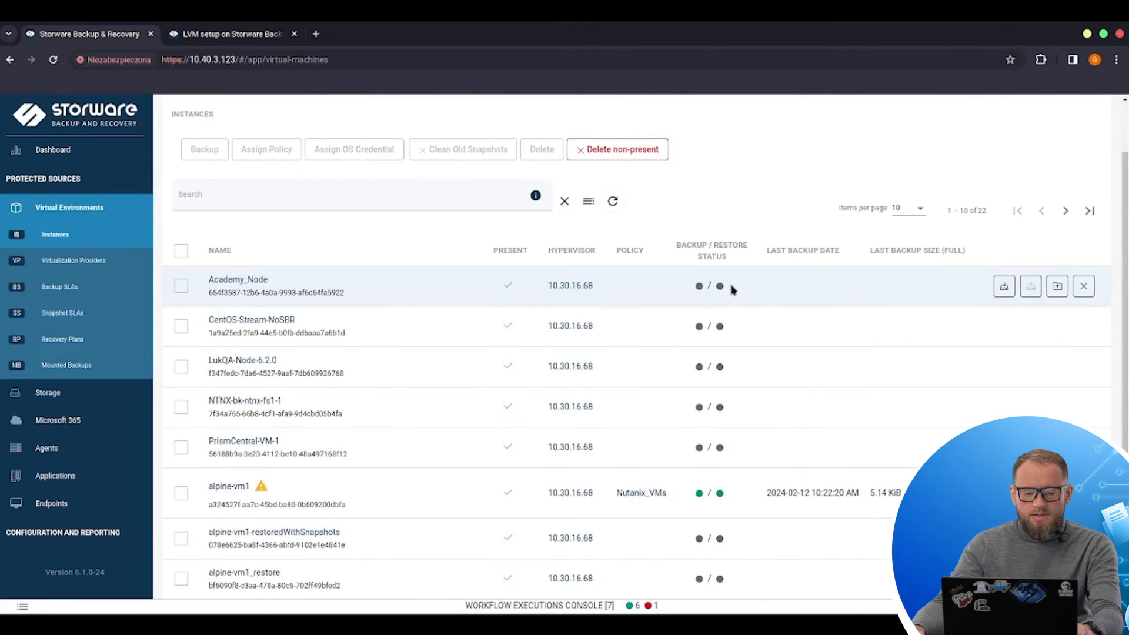
{"action": "scroll", "coordinate": [734, 289], "scroll_direction": "down", "scroll_amount": 1}
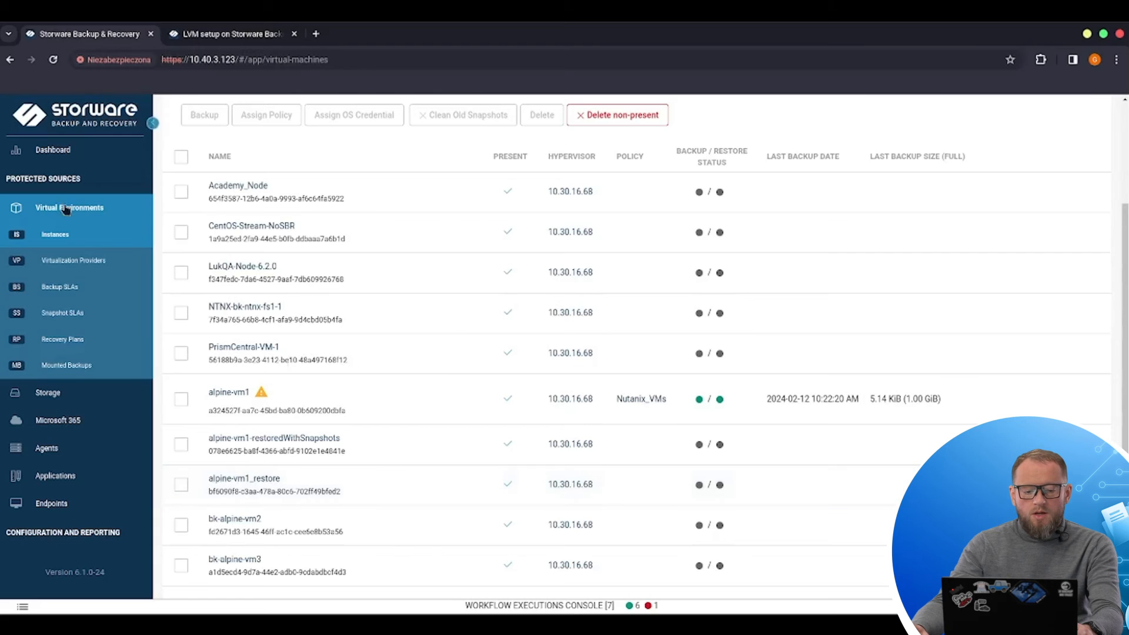
{"action": "left_click", "coordinate": [228, 392]}
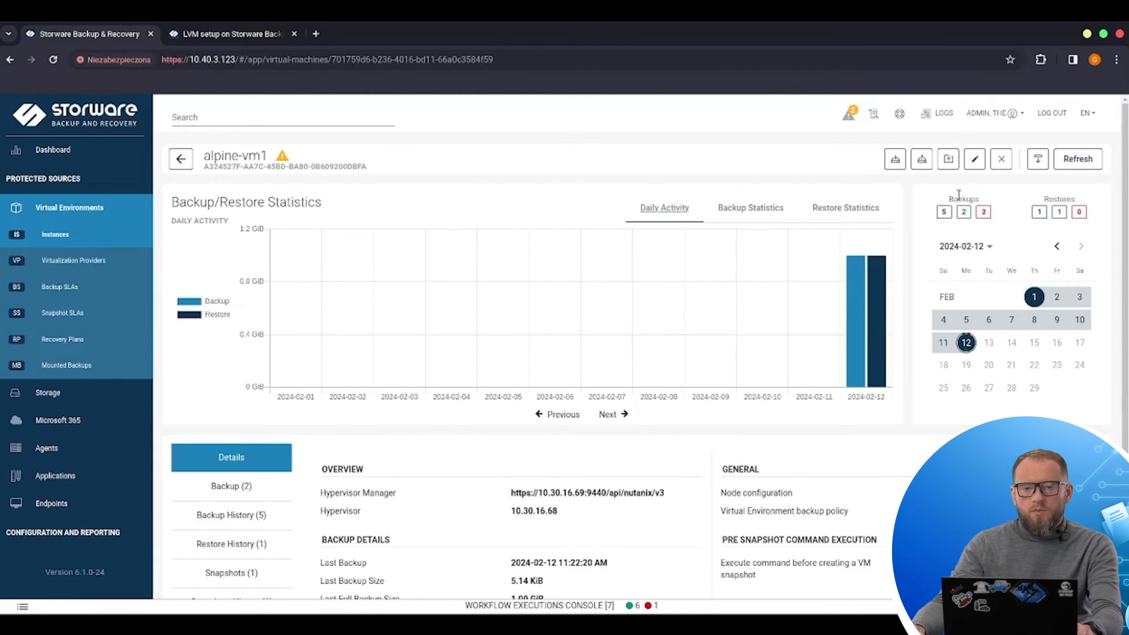
{"action": "left_click", "coordinate": [948, 163]}
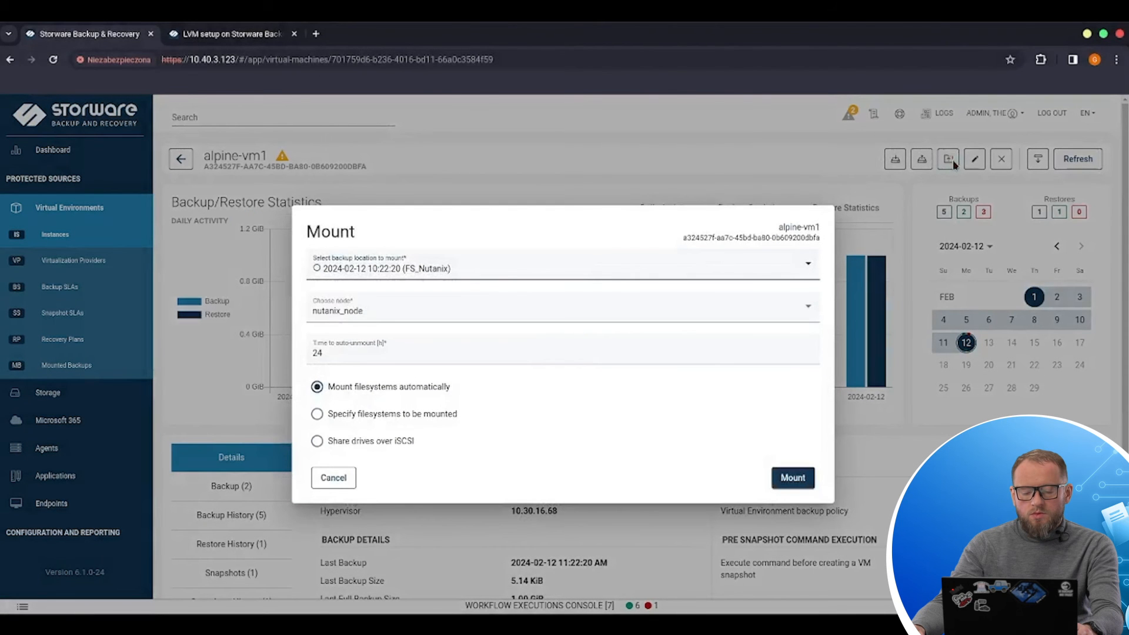
{"action": "left_click", "coordinate": [429, 270]}
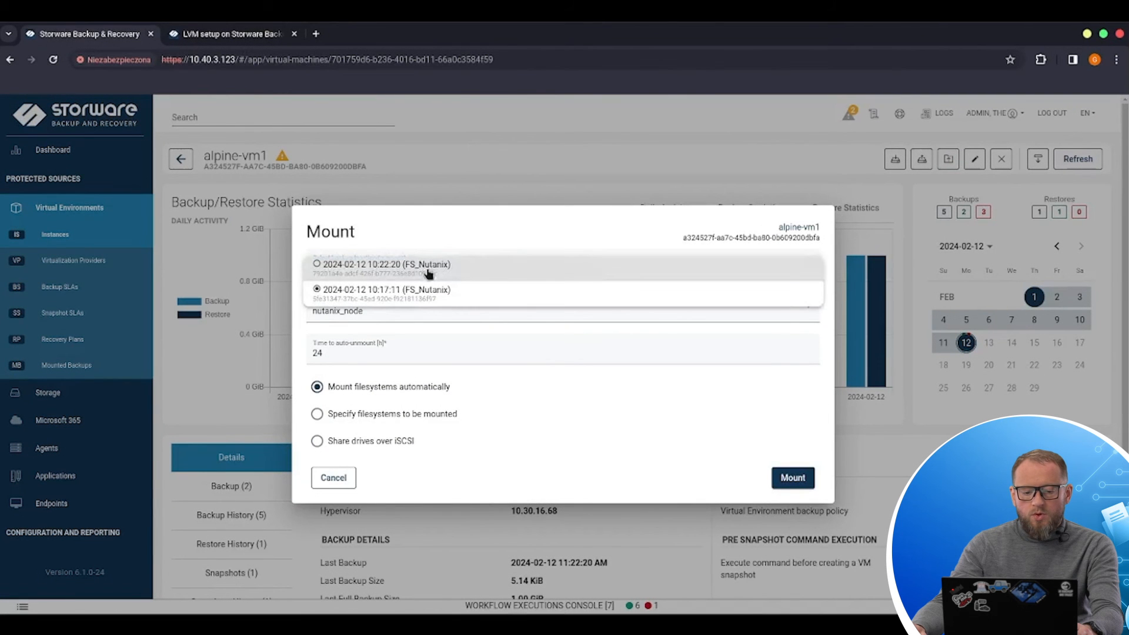
{"action": "left_click", "coordinate": [443, 269]}
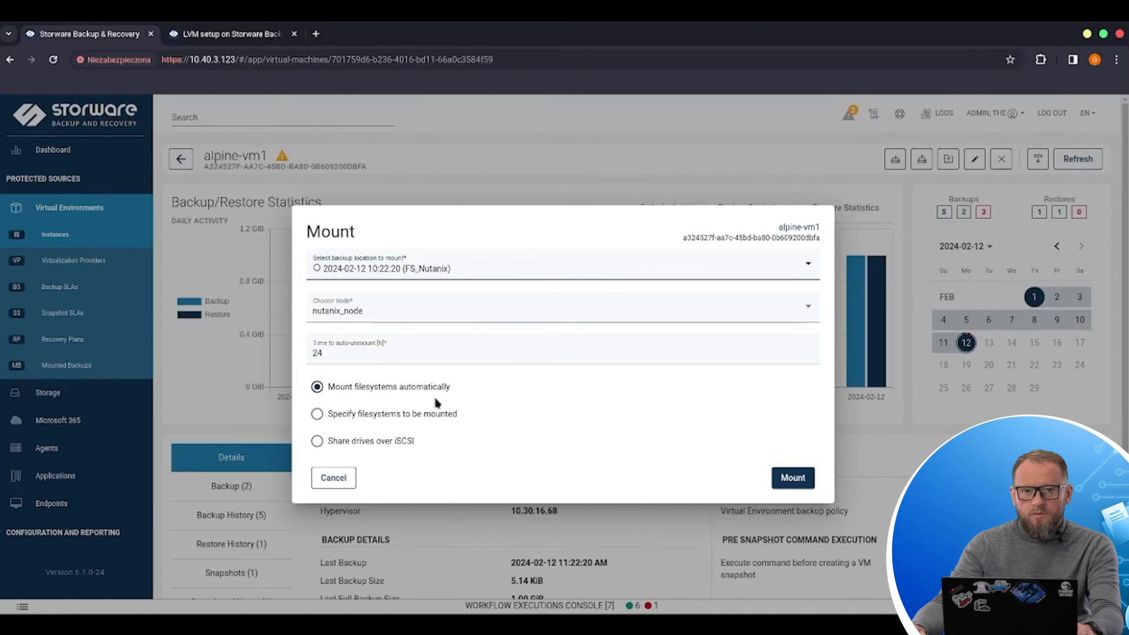
{"action": "left_click", "coordinate": [365, 414]}
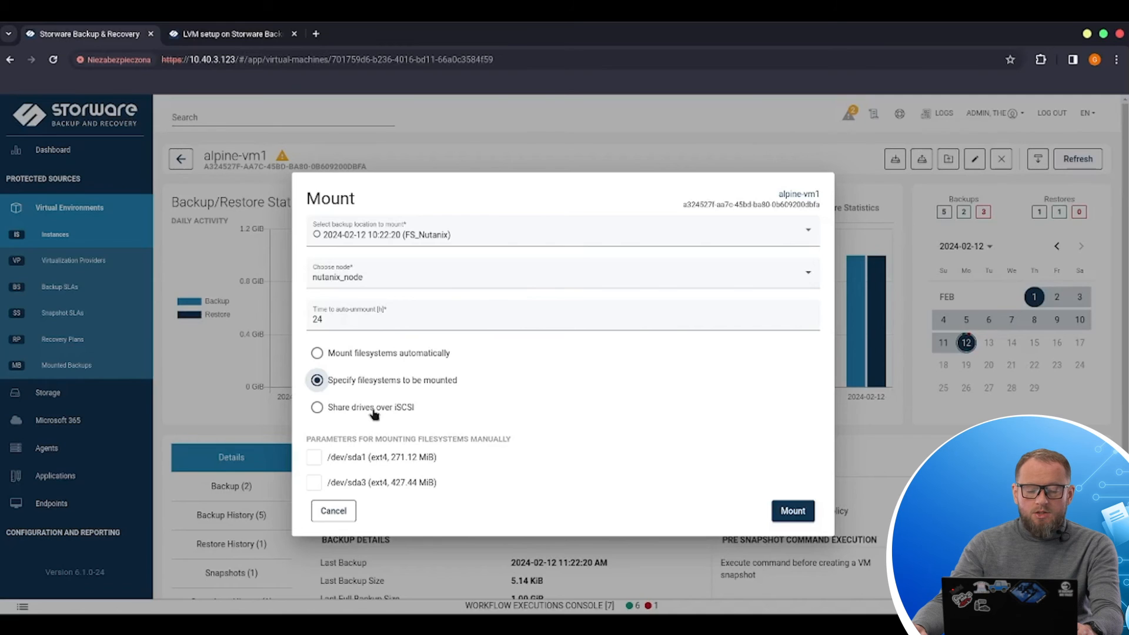
{"action": "left_click", "coordinate": [385, 354]}
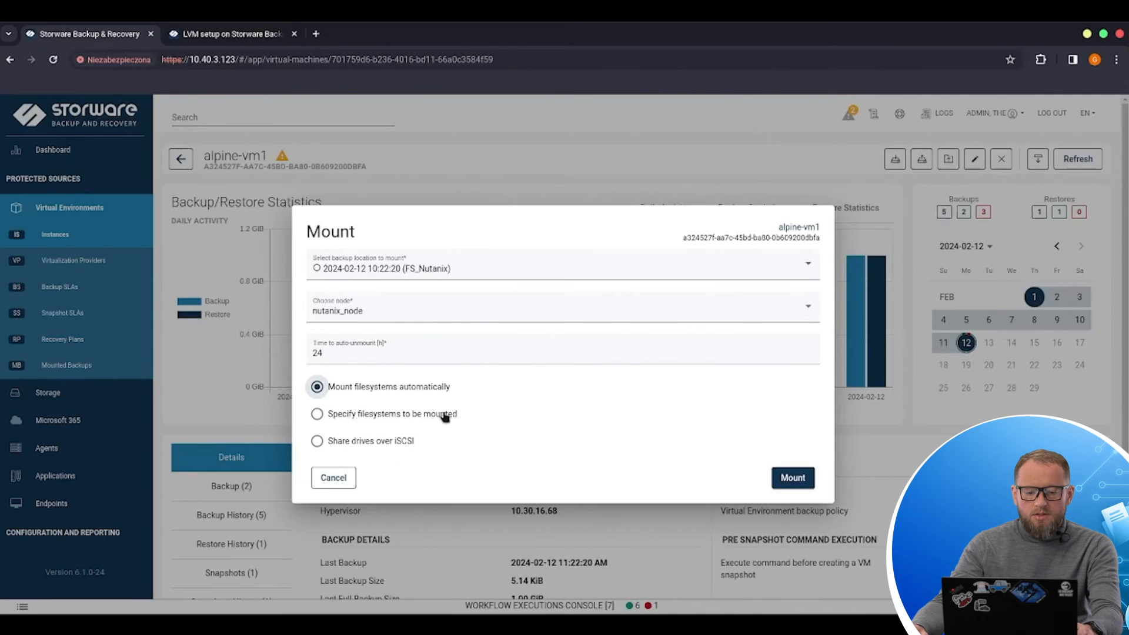
{"action": "left_click", "coordinate": [792, 479]}
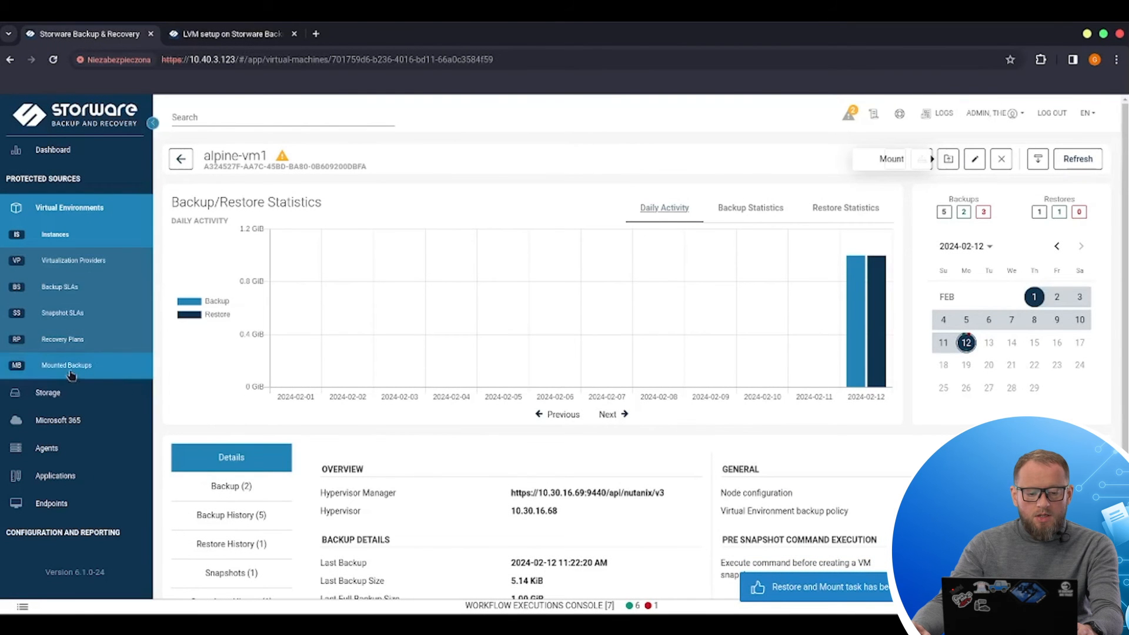
Step: Open the mounted backups list and check the mount task's progress in the workflow executions console
{"action": "left_click", "coordinate": [88, 367]}
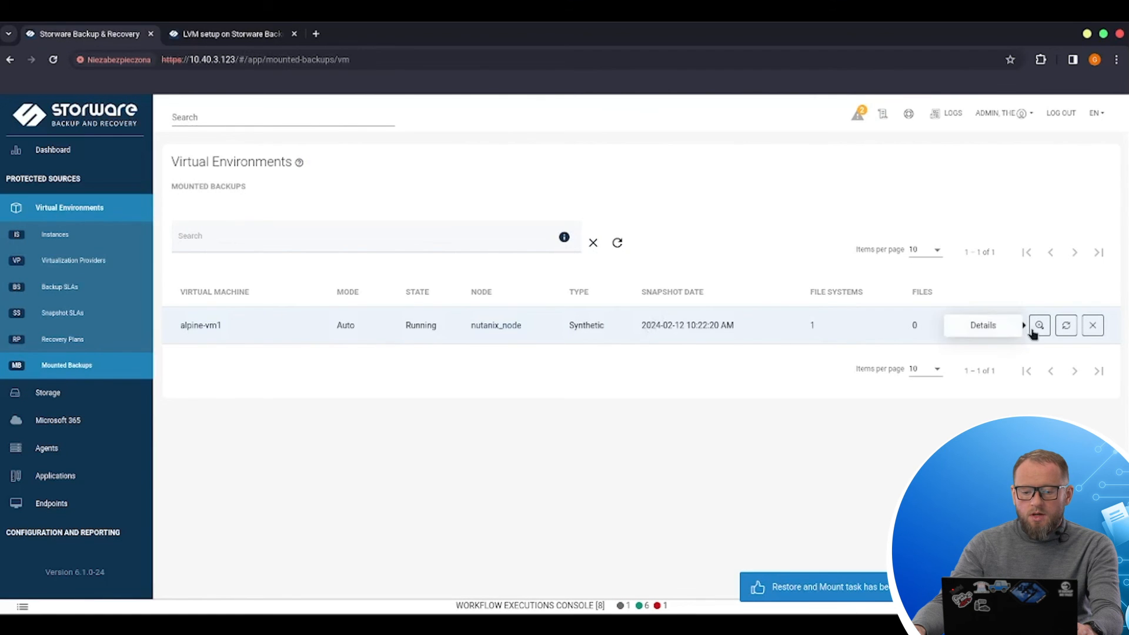
{"action": "left_click", "coordinate": [618, 244]}
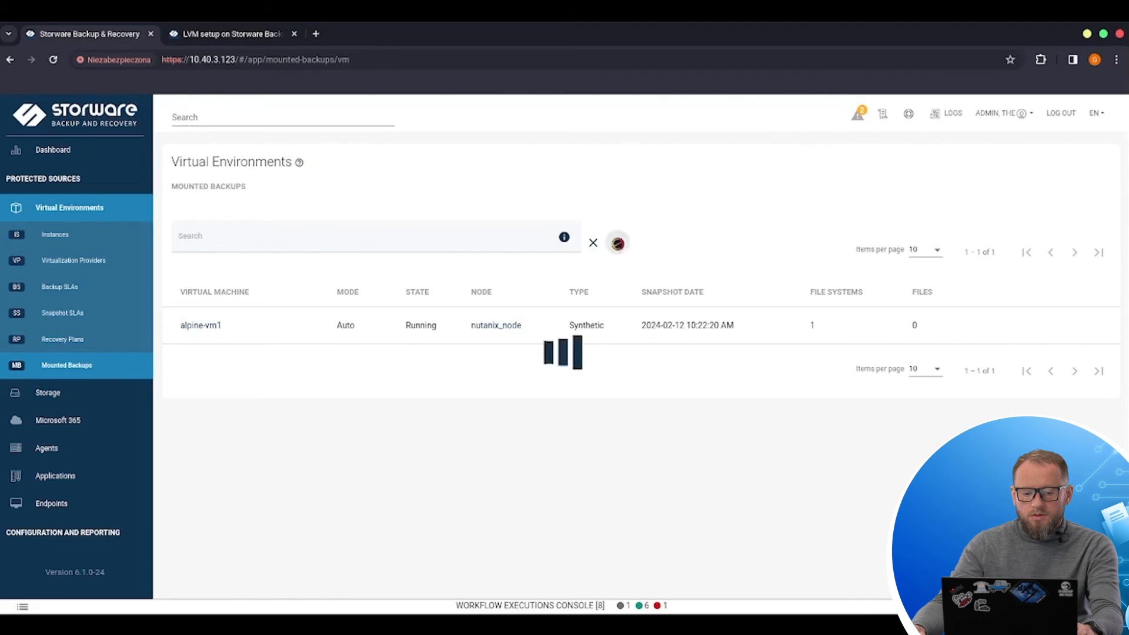
{"action": "left_click", "coordinate": [771, 603]}
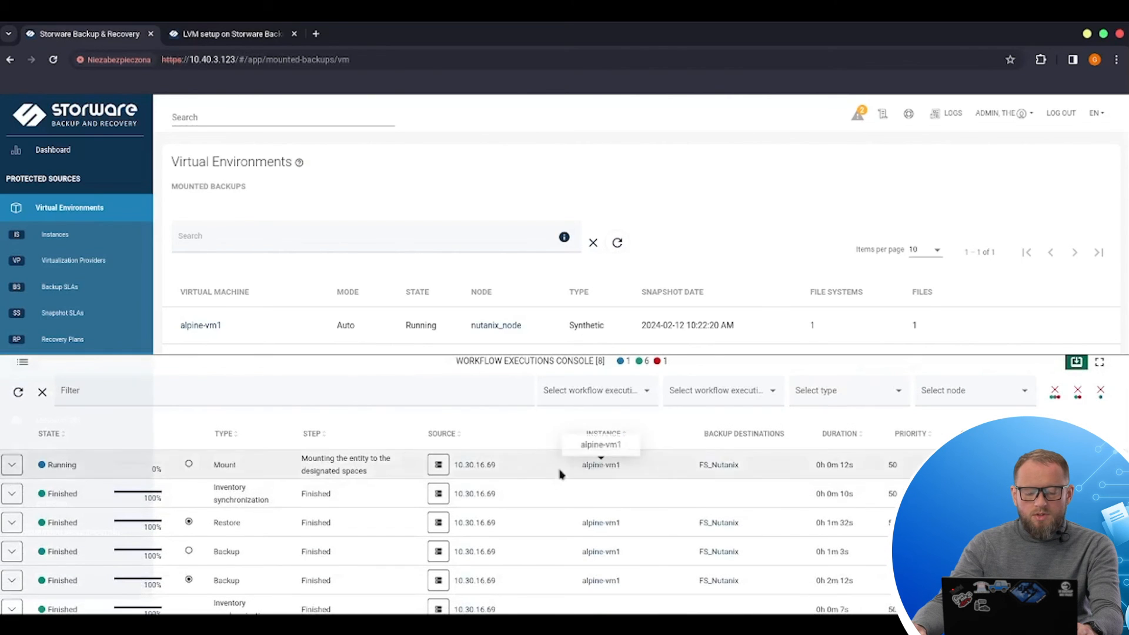
{"action": "left_click", "coordinate": [16, 467]}
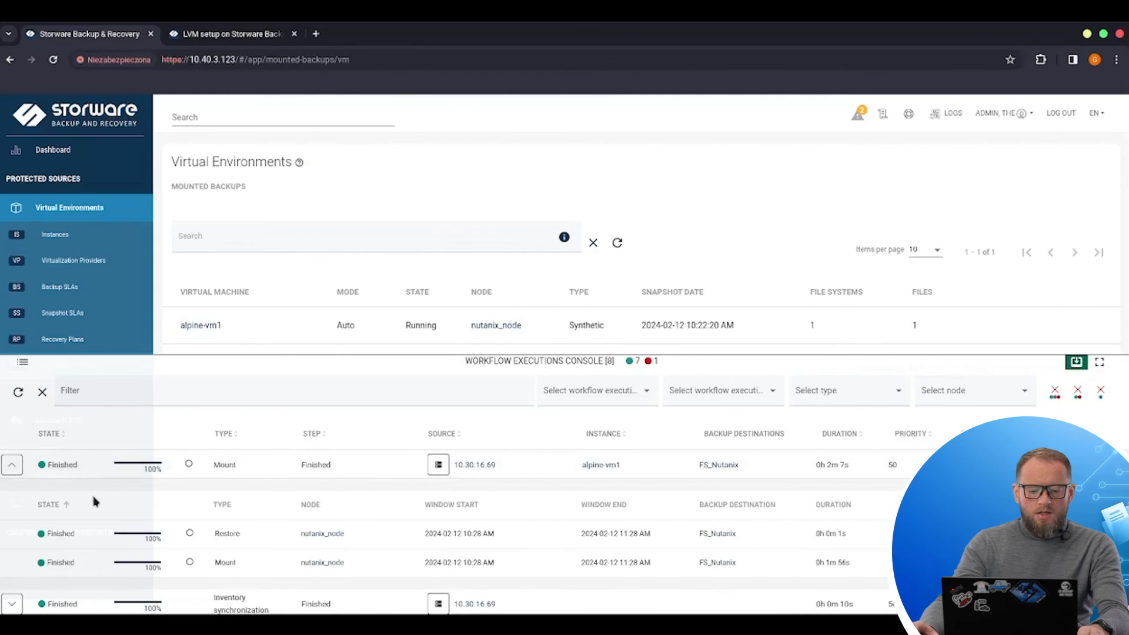
{"action": "left_click", "coordinate": [1076, 361]}
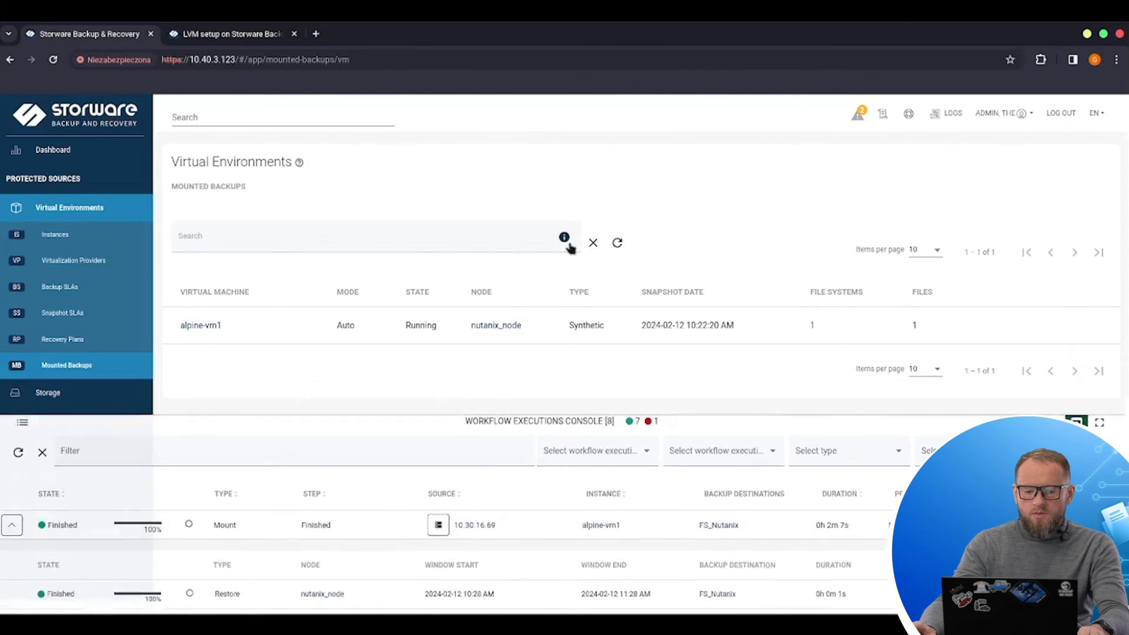
{"action": "left_click", "coordinate": [617, 243]}
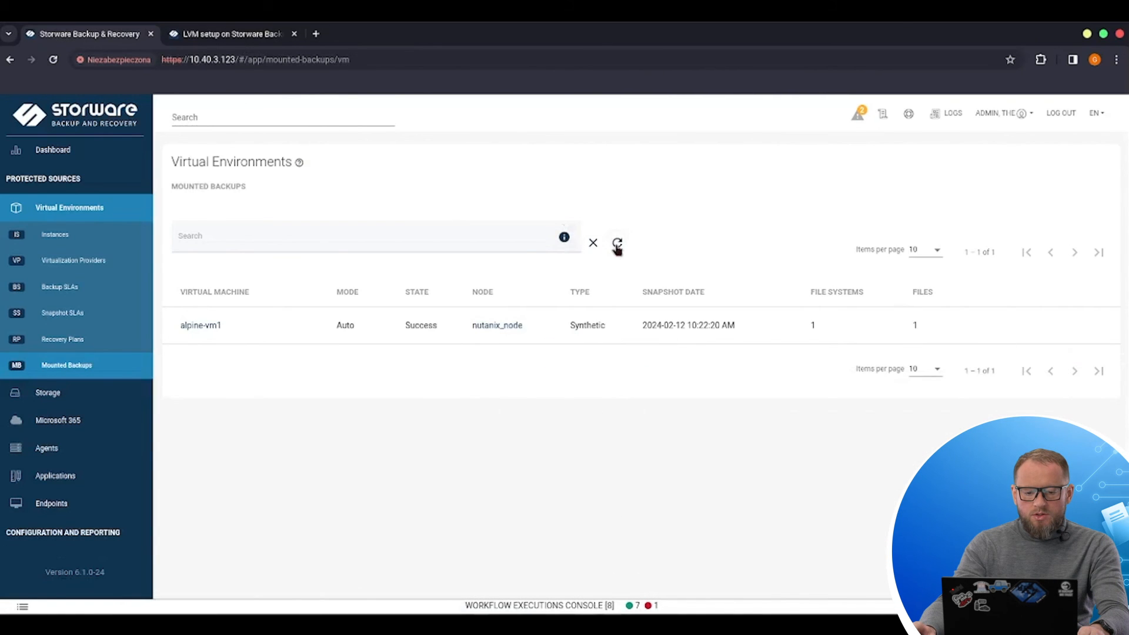
Step: Open the mounted backup's file system browser and navigate into the bin directory
{"action": "left_click", "coordinate": [1039, 327]}
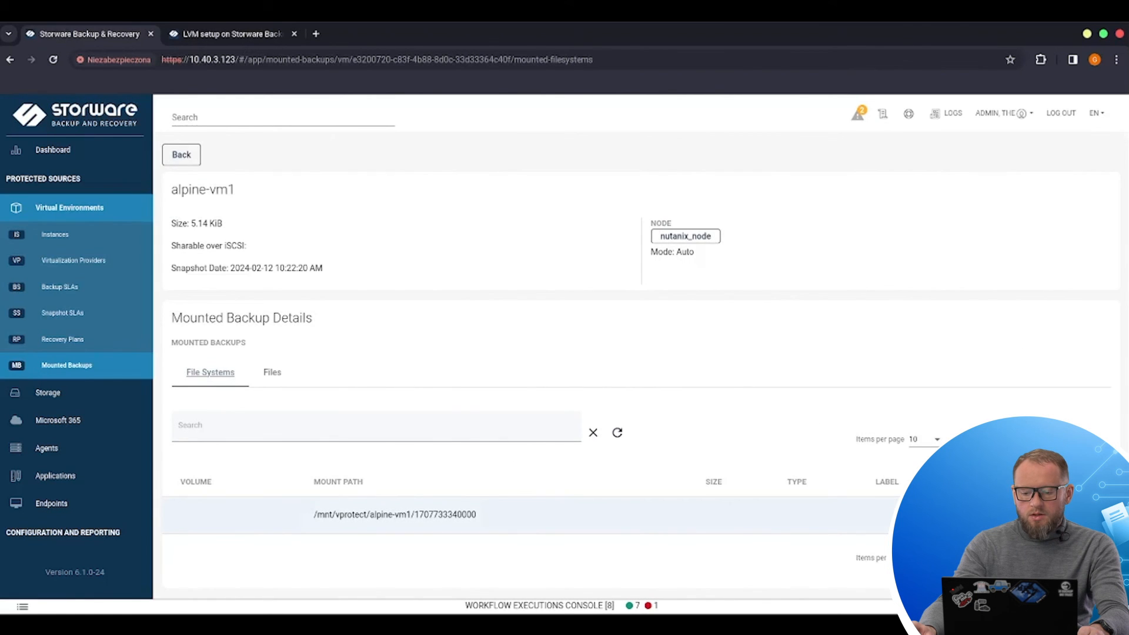
{"action": "left_click", "coordinate": [1088, 515]}
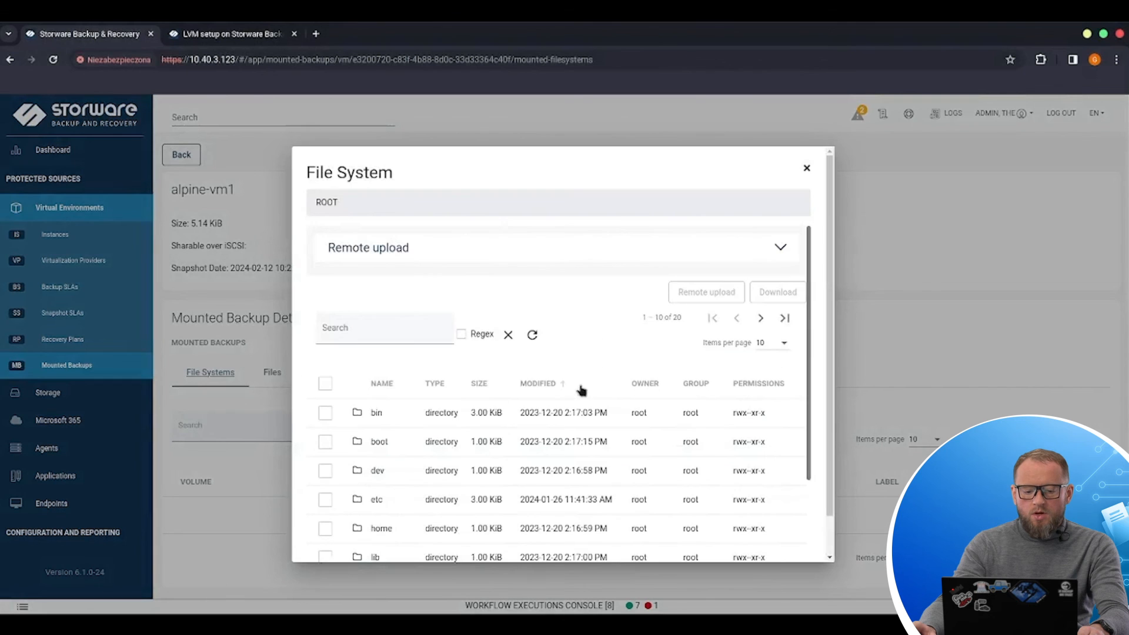
{"action": "scroll", "coordinate": [581, 391], "scroll_direction": "down", "scroll_amount": 2}
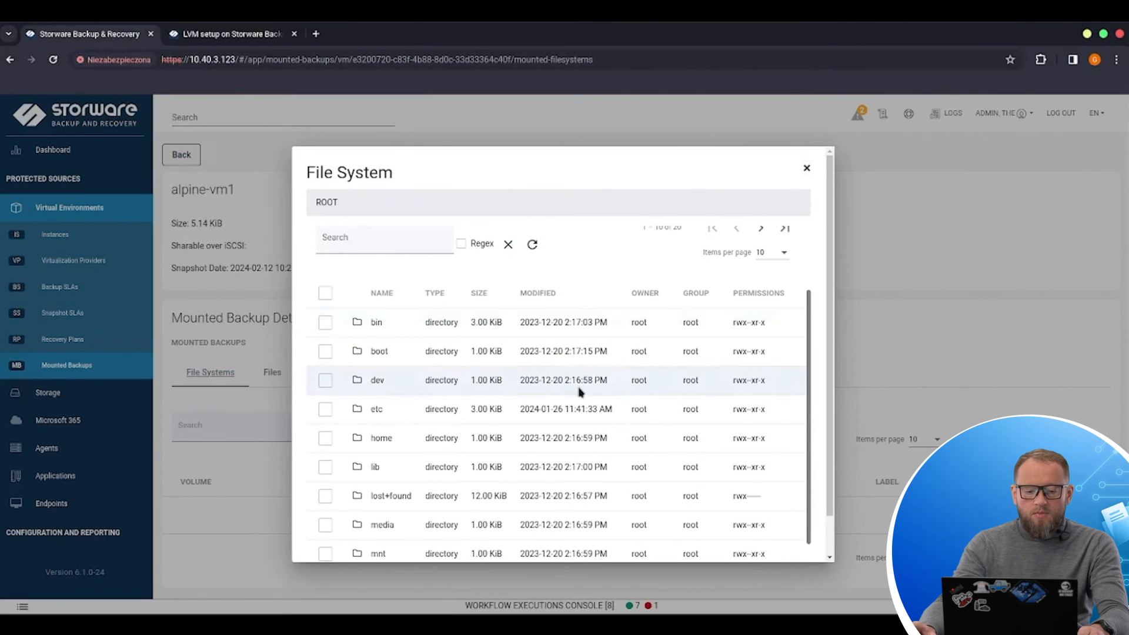
{"action": "left_click", "coordinate": [377, 322]}
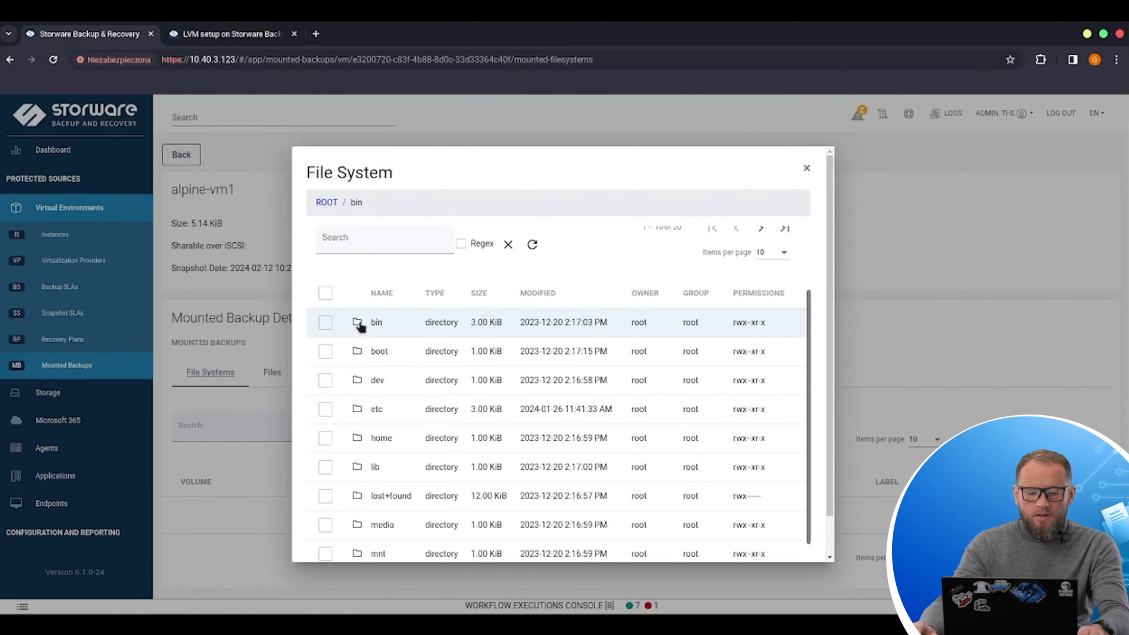
{"action": "scroll", "coordinate": [406, 348], "scroll_direction": "down", "scroll_amount": 1}
{"action": "double_click", "coordinate": [382, 295]}
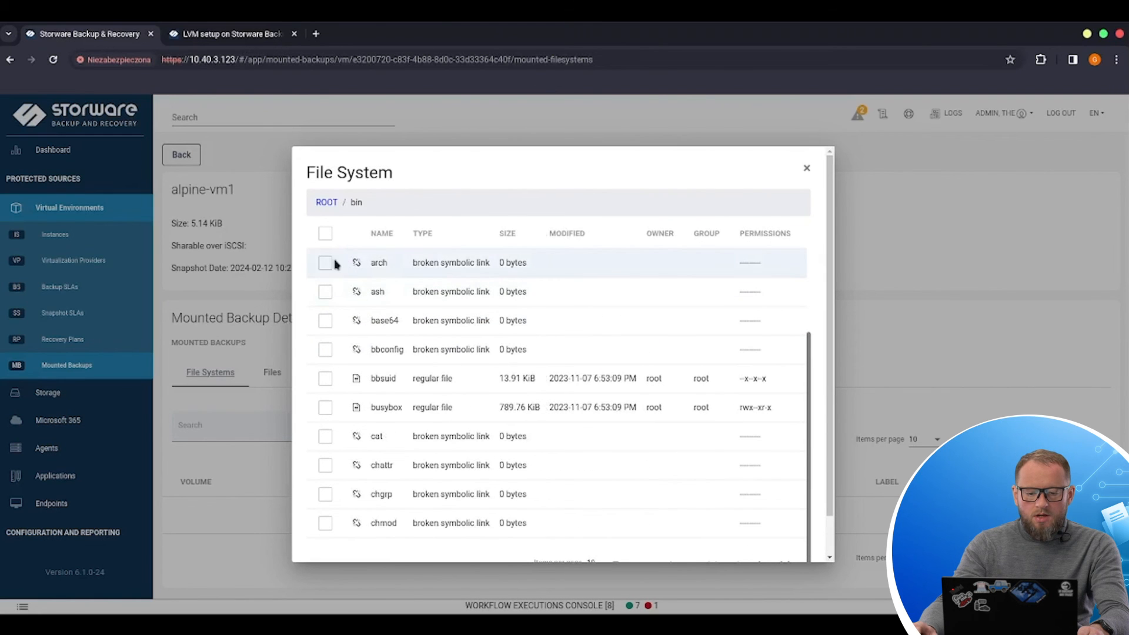
Step: Select the arch file and review the Remote upload options with SSH command type, then close the file browser
{"action": "left_click", "coordinate": [326, 264]}
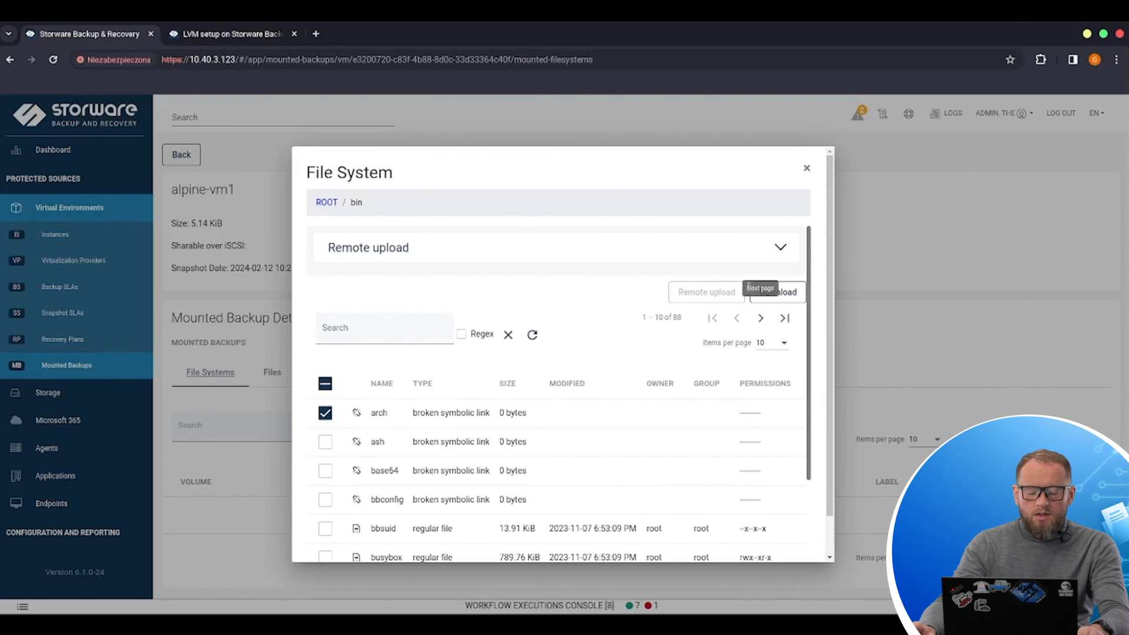
{"action": "left_click", "coordinate": [780, 248]}
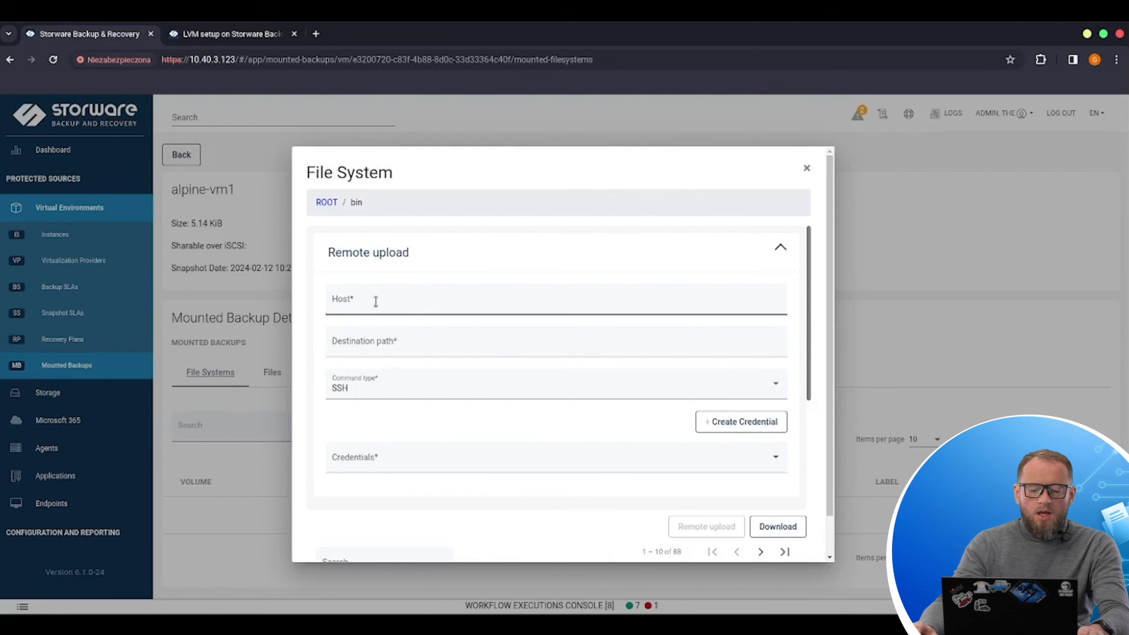
{"action": "left_click", "coordinate": [443, 393]}
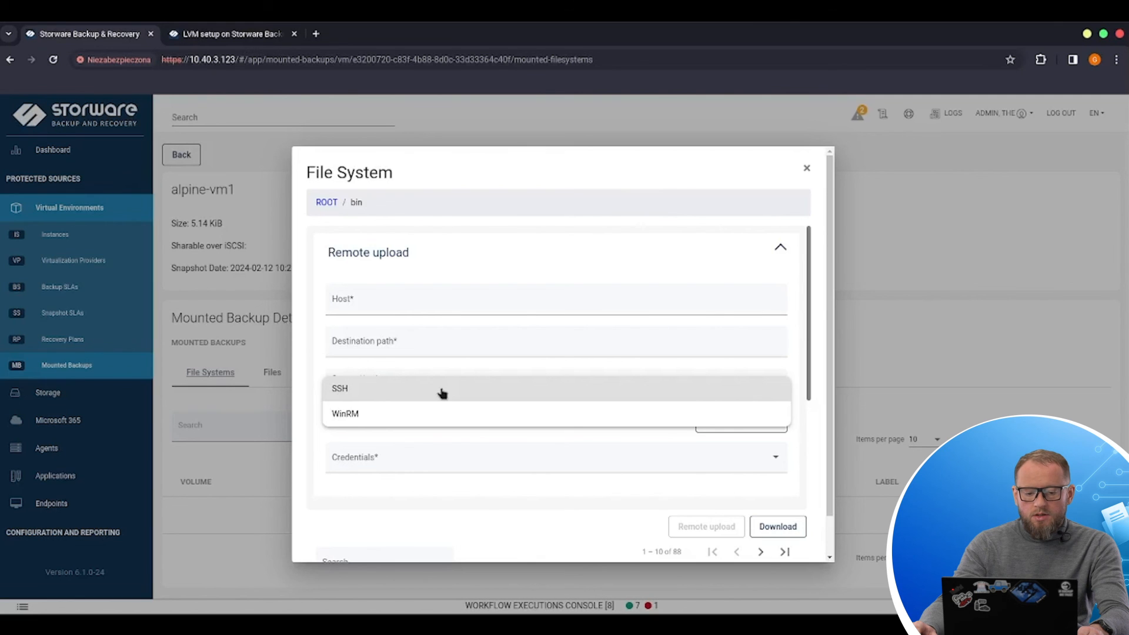
{"action": "left_click", "coordinate": [443, 390]}
{"action": "scroll", "coordinate": [501, 446], "scroll_direction": "down", "scroll_amount": 2}
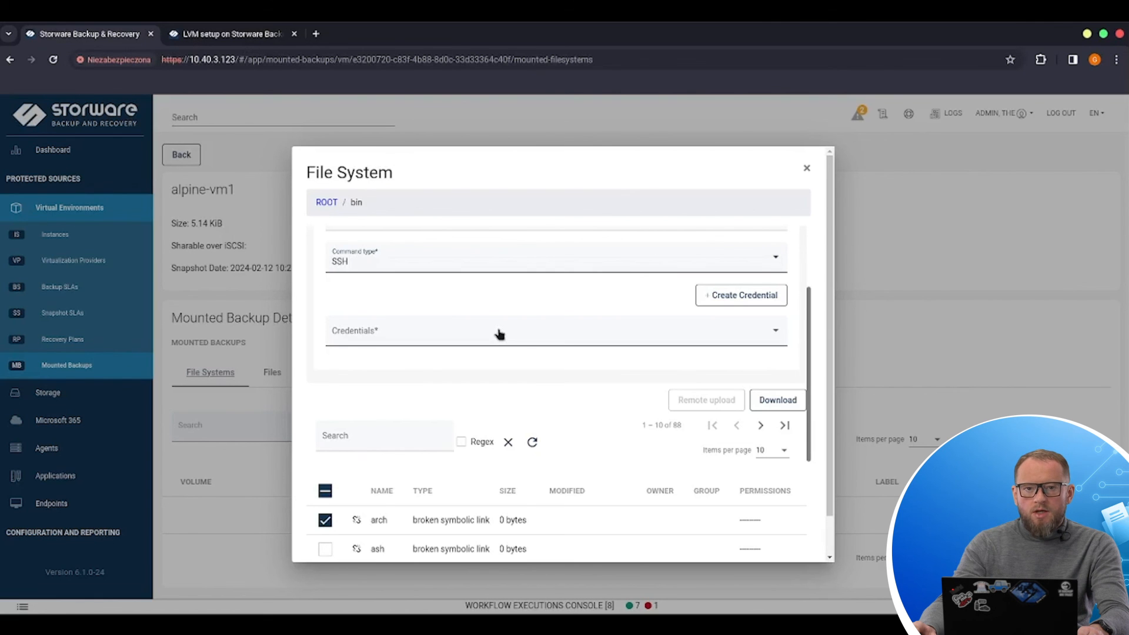
{"action": "scroll", "coordinate": [588, 312], "scroll_direction": "down", "scroll_amount": 5}
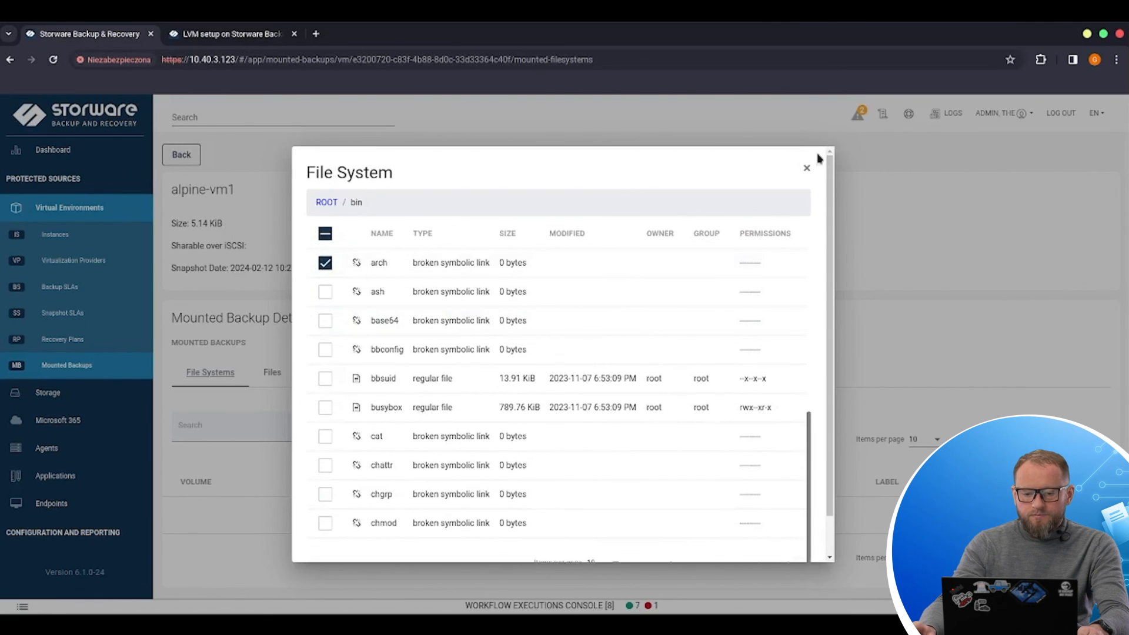
{"action": "left_click", "coordinate": [807, 170]}
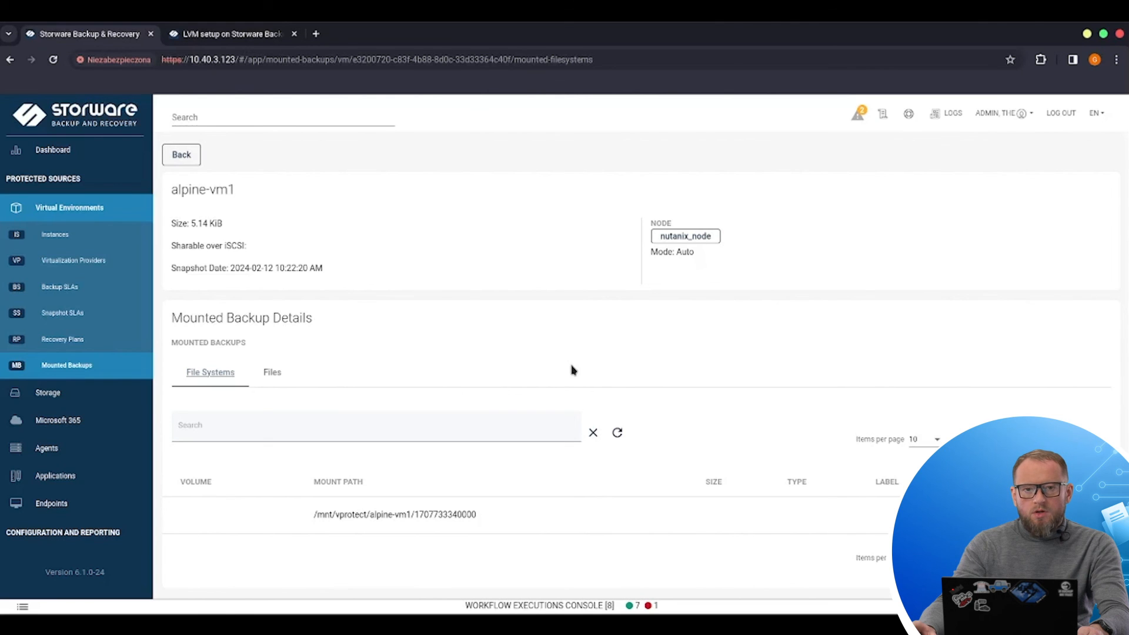
Step: Return to the mounted backups list and unmount the alpine-vm1 backup
{"action": "left_click", "coordinate": [180, 155]}
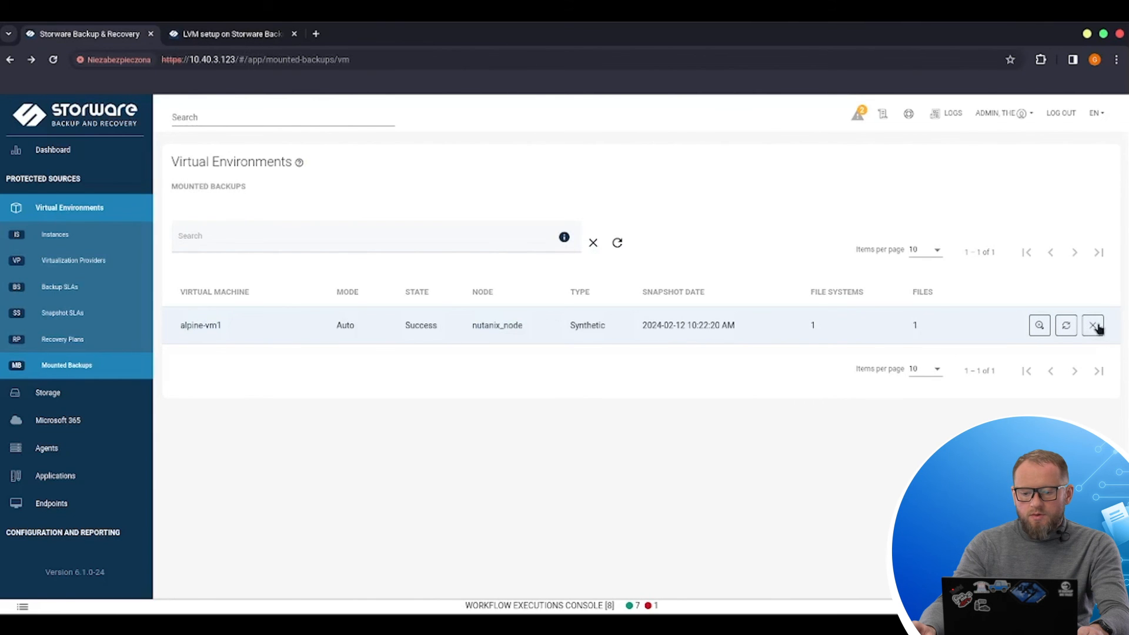
{"action": "left_click", "coordinate": [1094, 327]}
{"action": "left_click", "coordinate": [801, 383]}
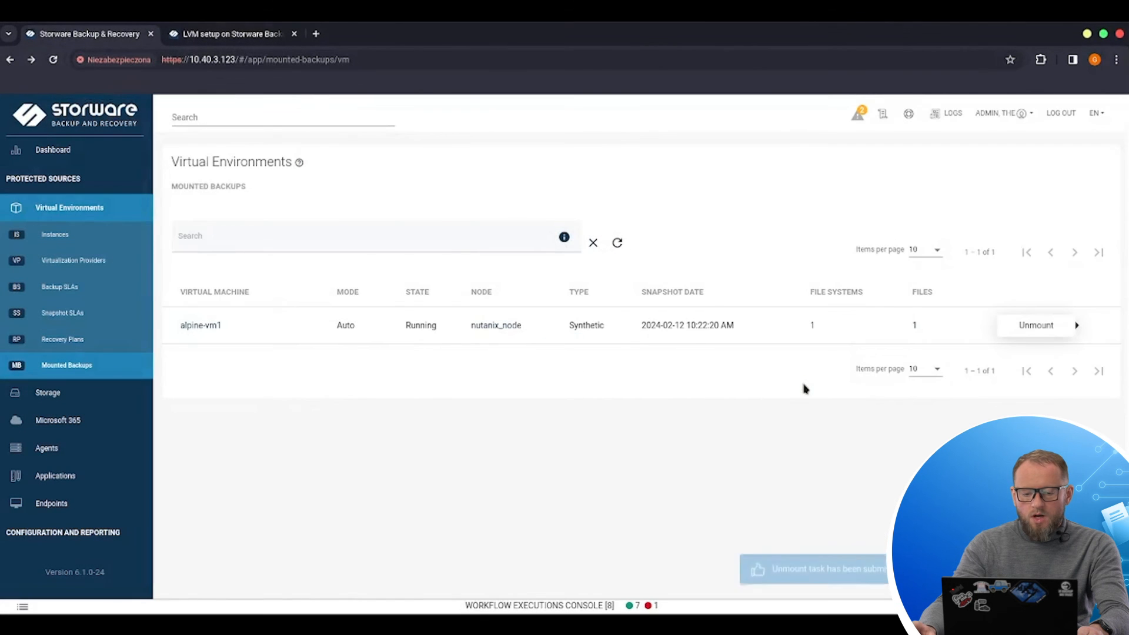